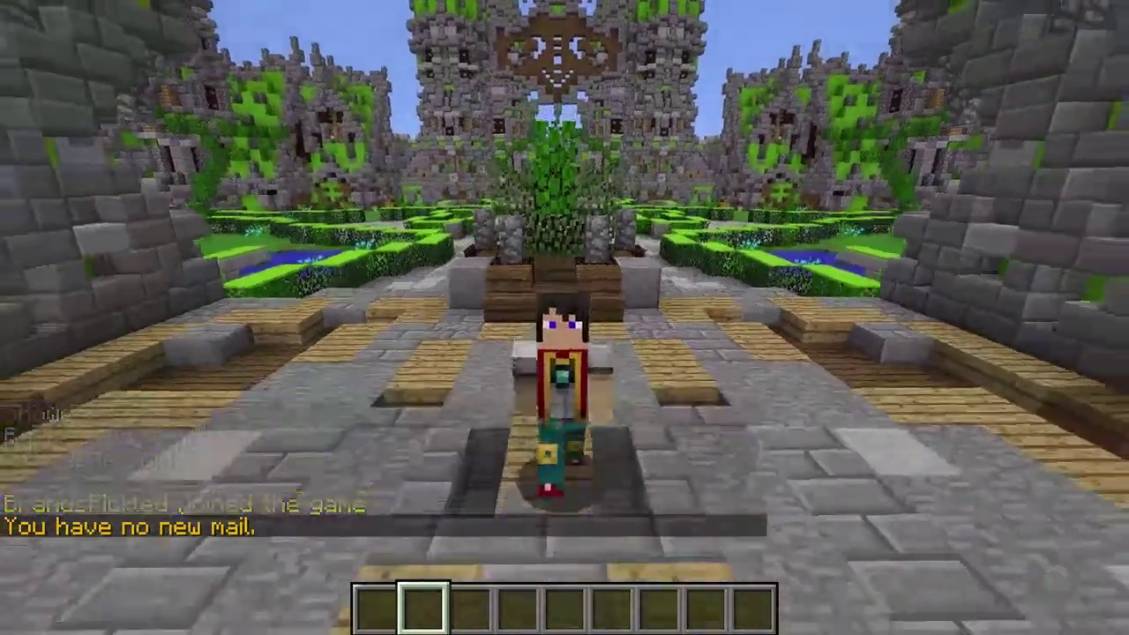
- Switch to first-person view and walk up to the DynMap plugin signs on the green wall
key("w")
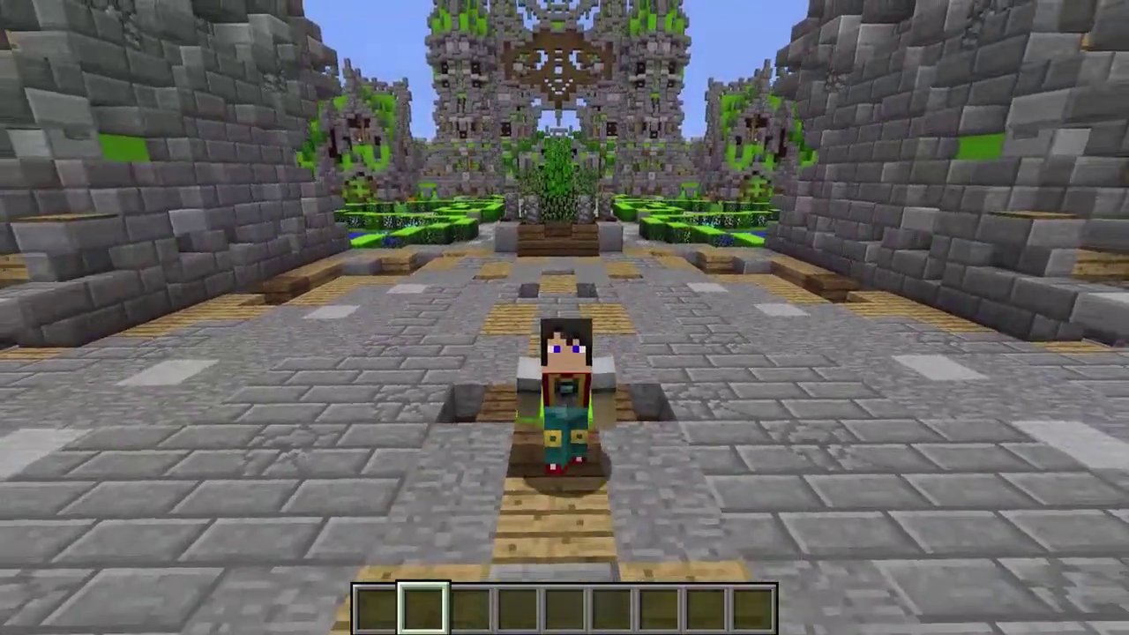
key("w")
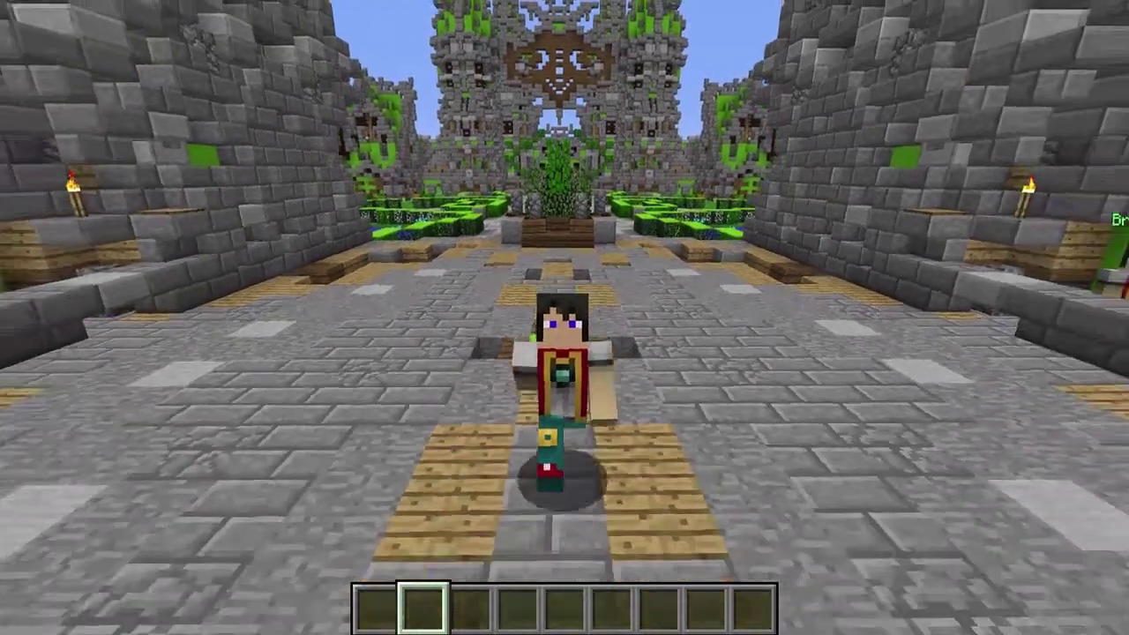
key("w")
key("F5")
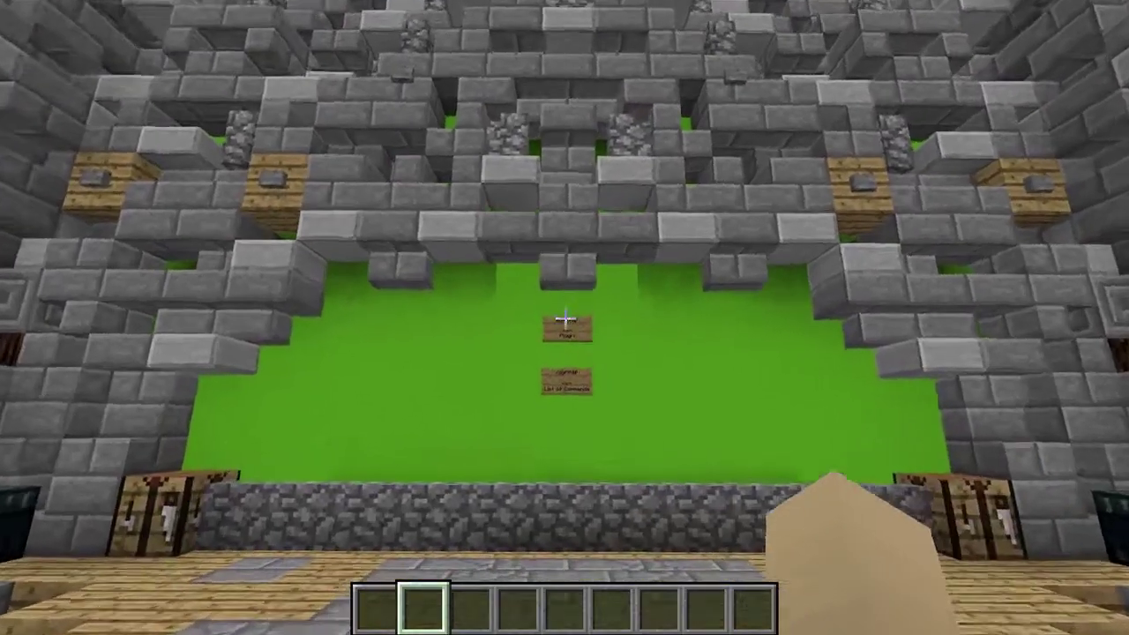
key("w")
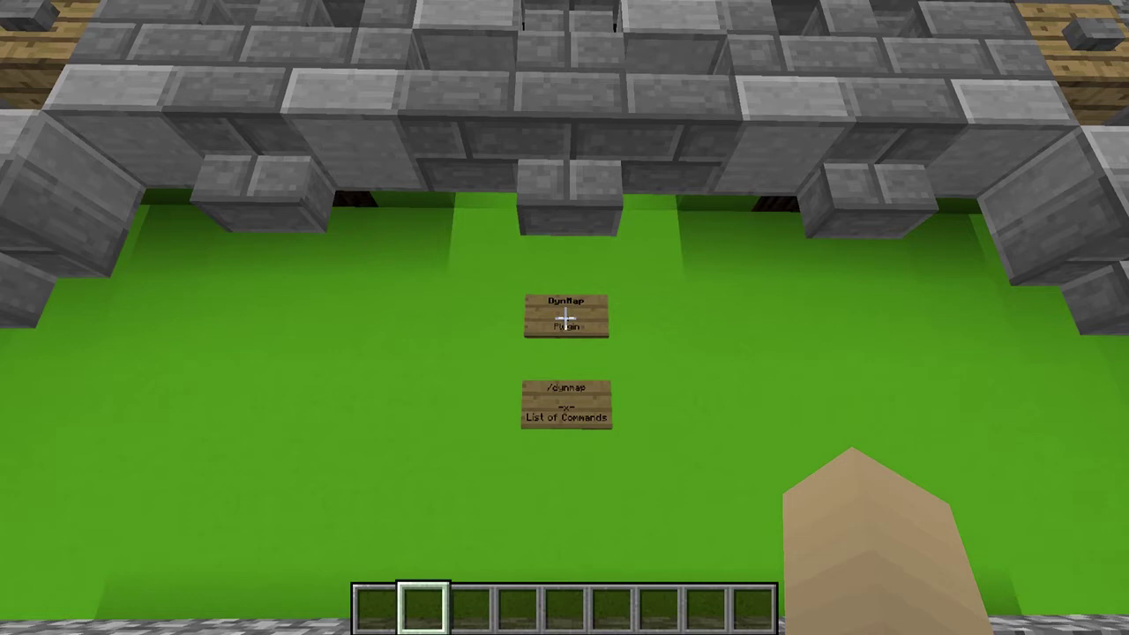
key("w")
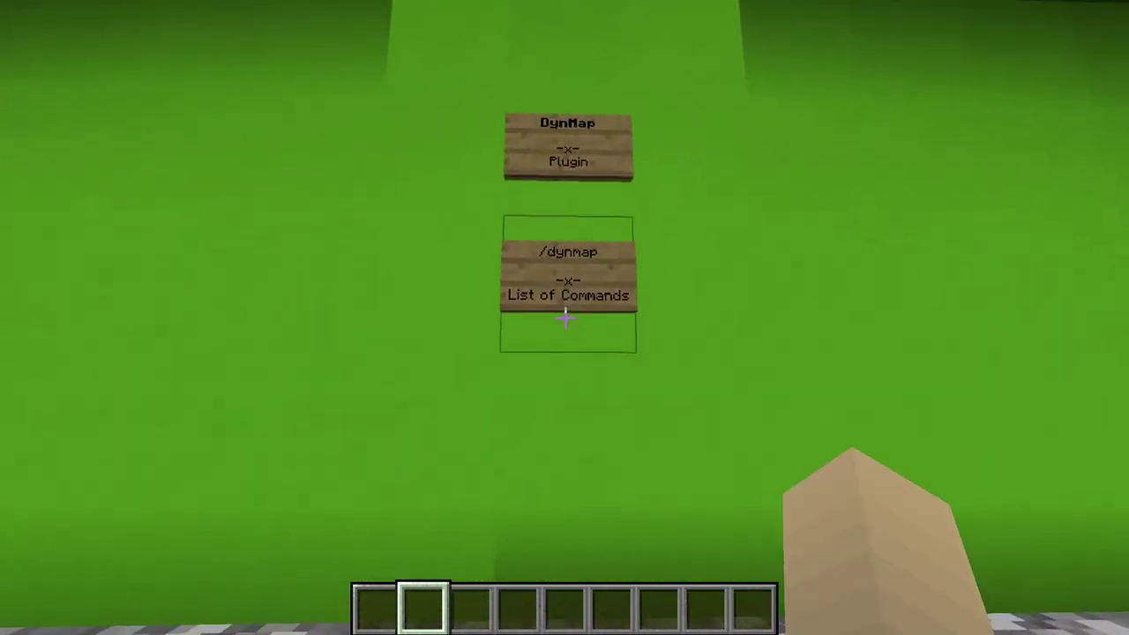
- Run the /dynmap command in chat to list its subcommands, and close the chat after reading them
key("slash")
type("dynmap")
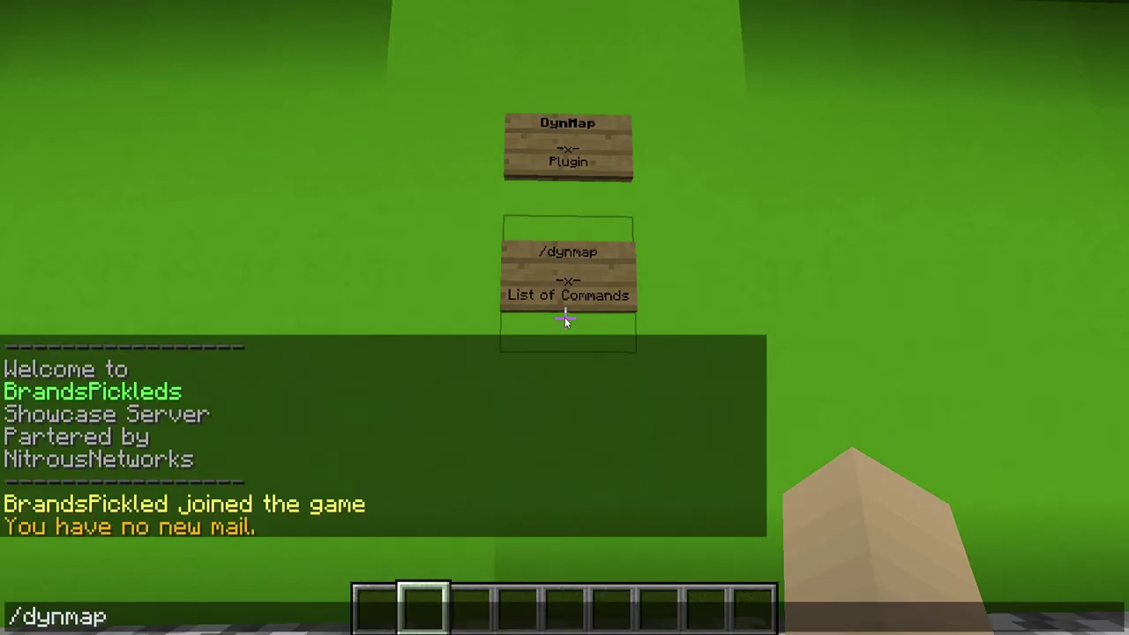
key("Return")
key("s")
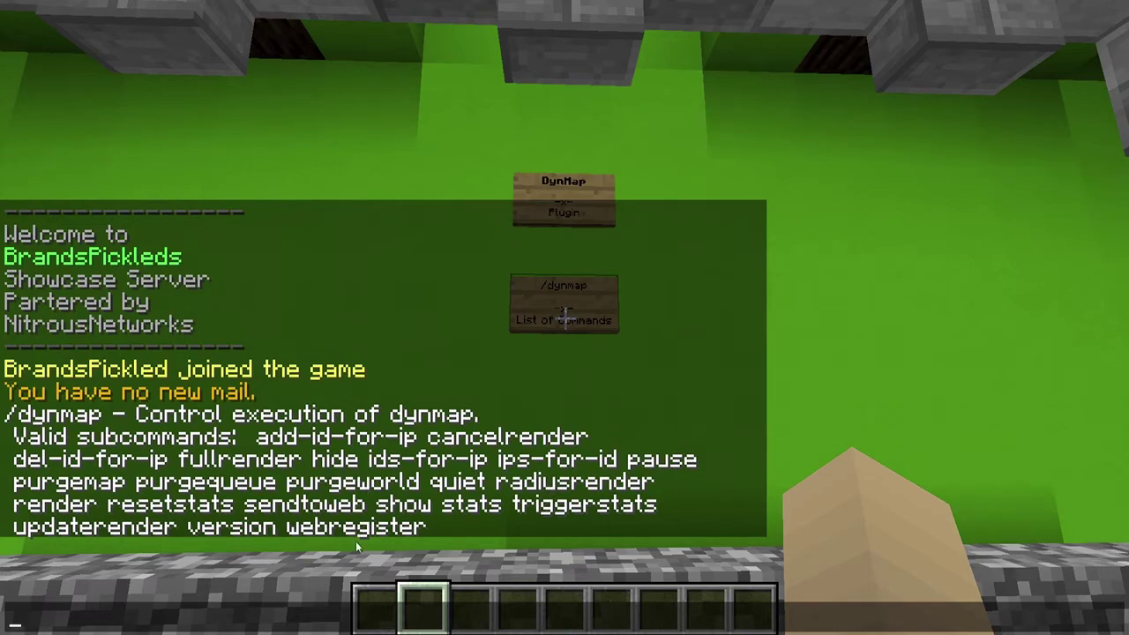
key("Escape")
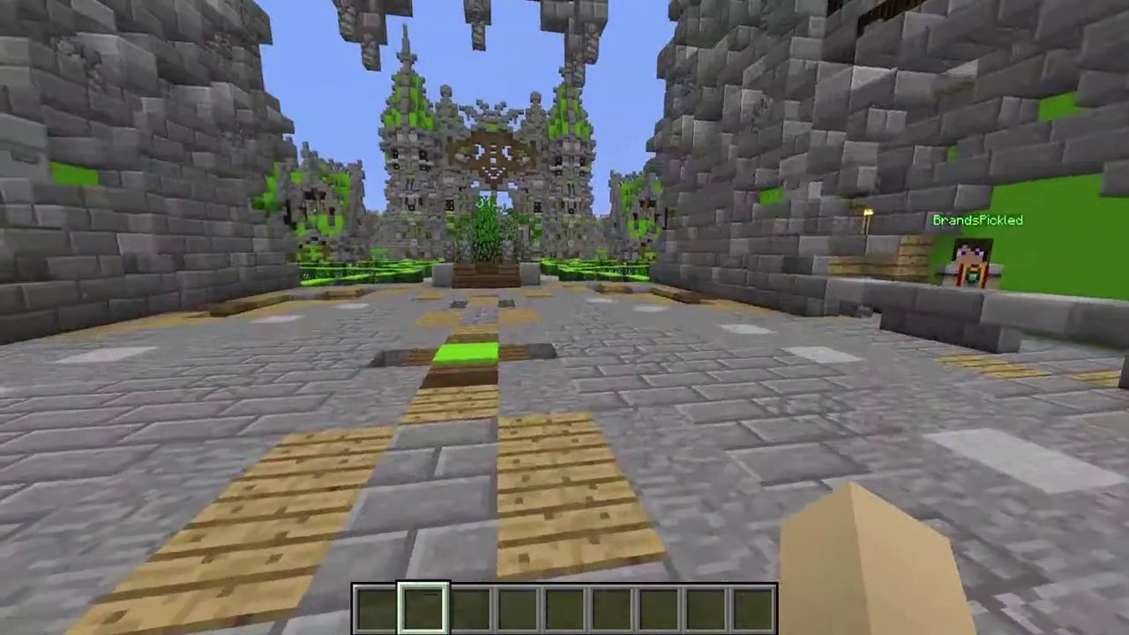
- Move out to the leafy planter at the garden end of the courtyard, face the sign wall and switch to third-person view
key("w")
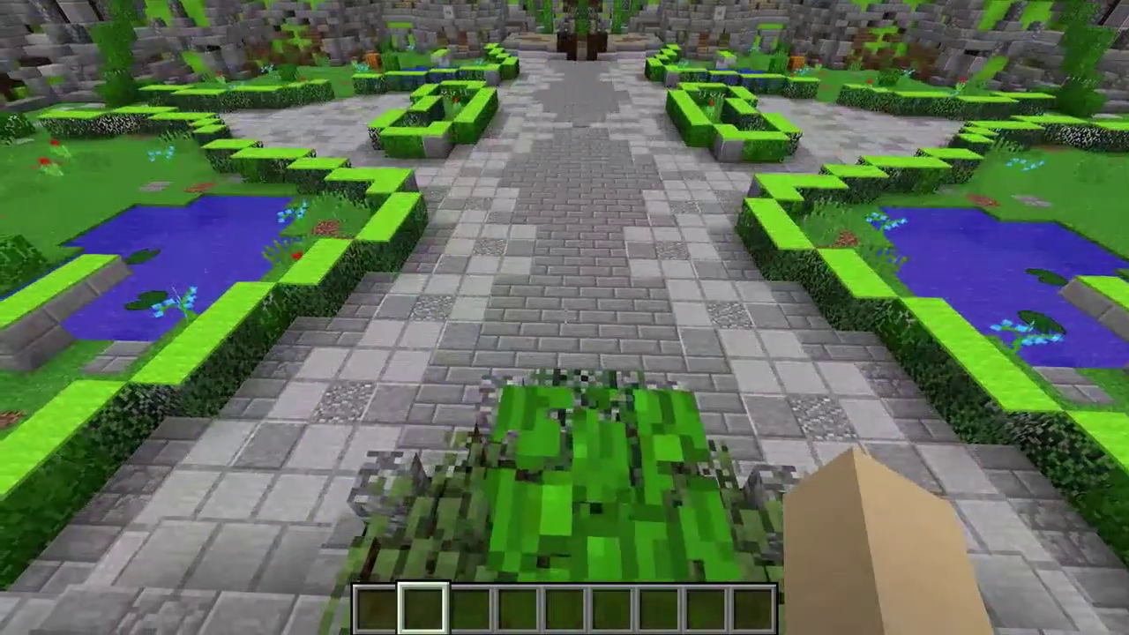
key("w")
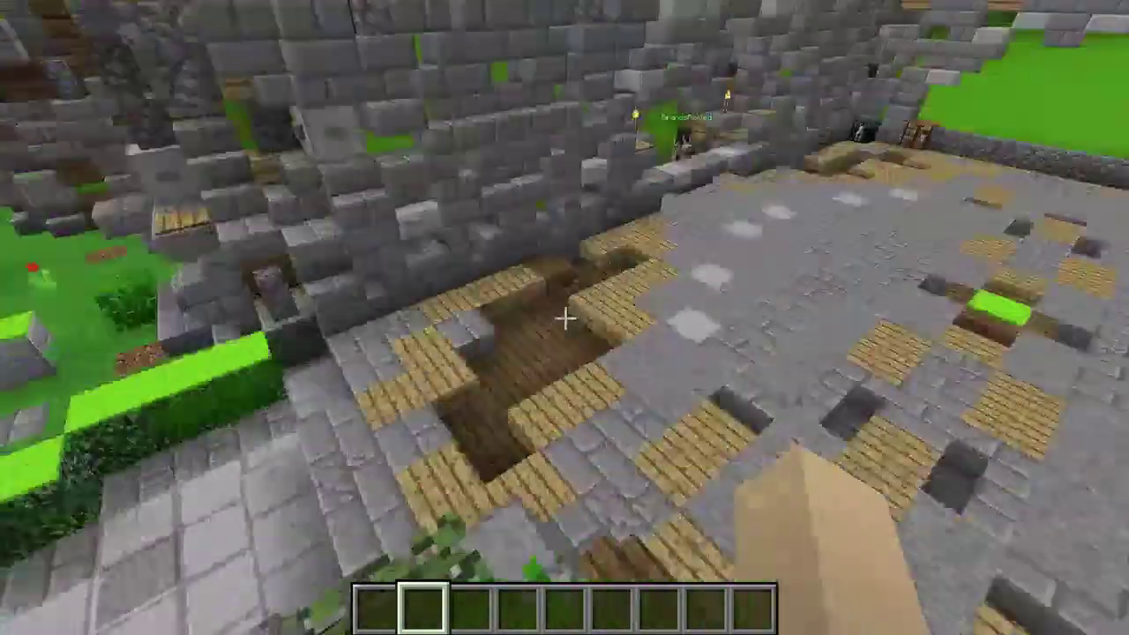
key("w")
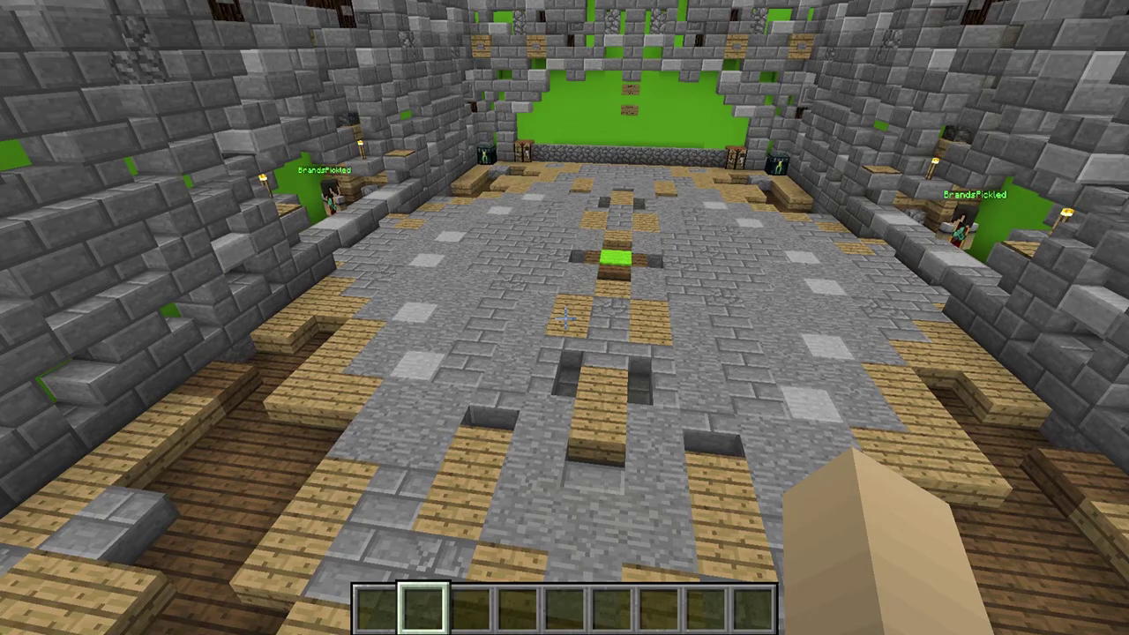
key("F5")
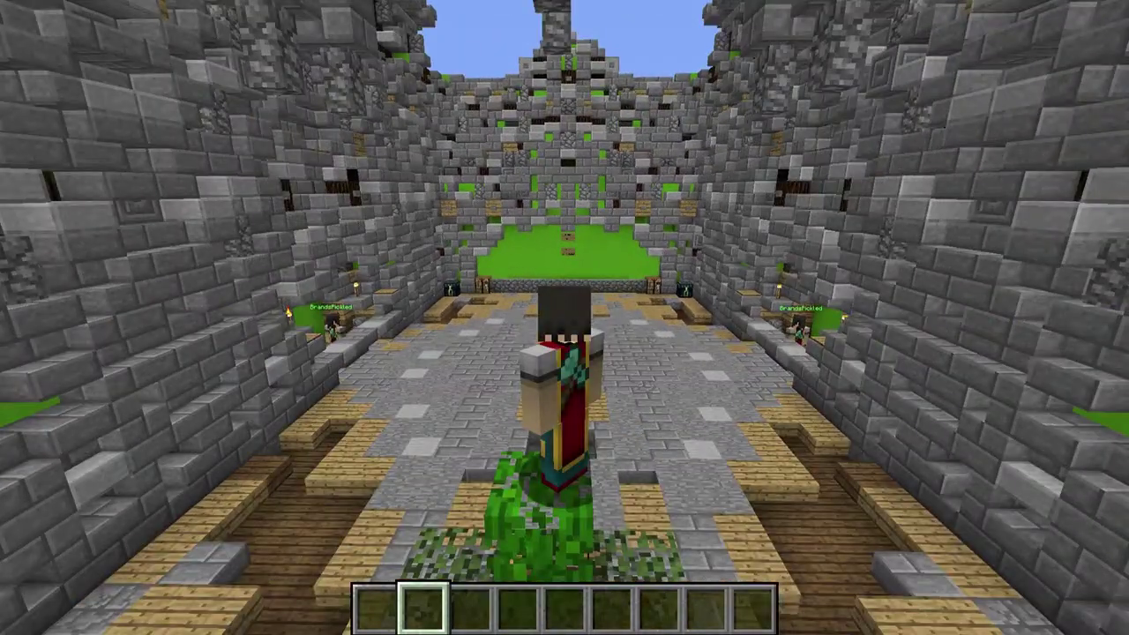
- Switch to the Dynmap resource page on SpigotMC in Chrome and open its main support thread
key("Escape")
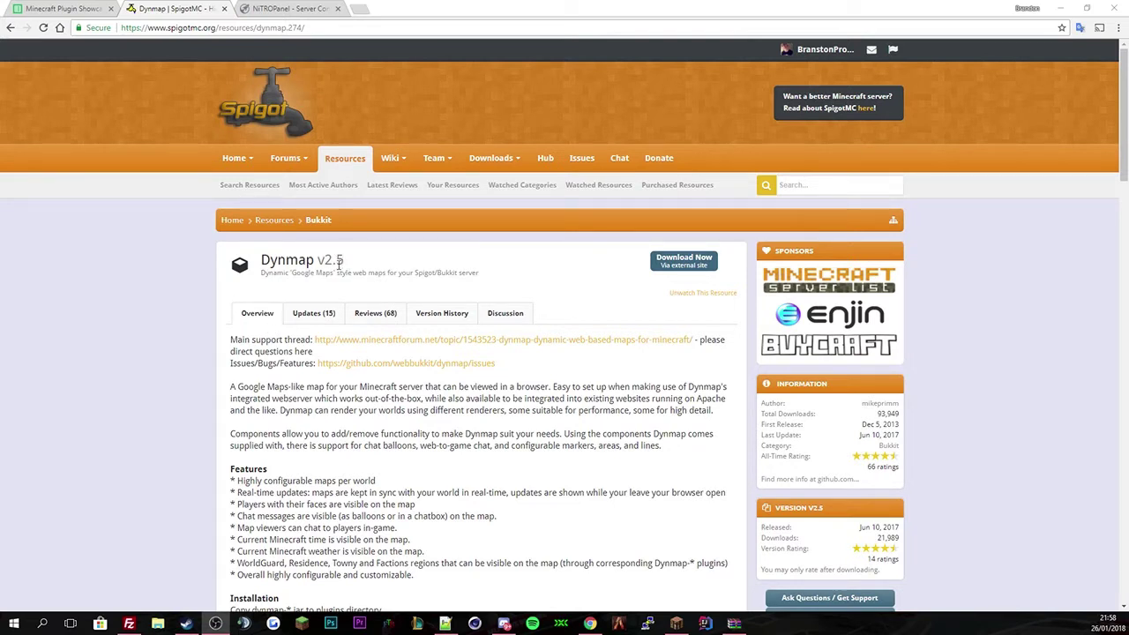
left_click_drag(220, 348, 343, 346)
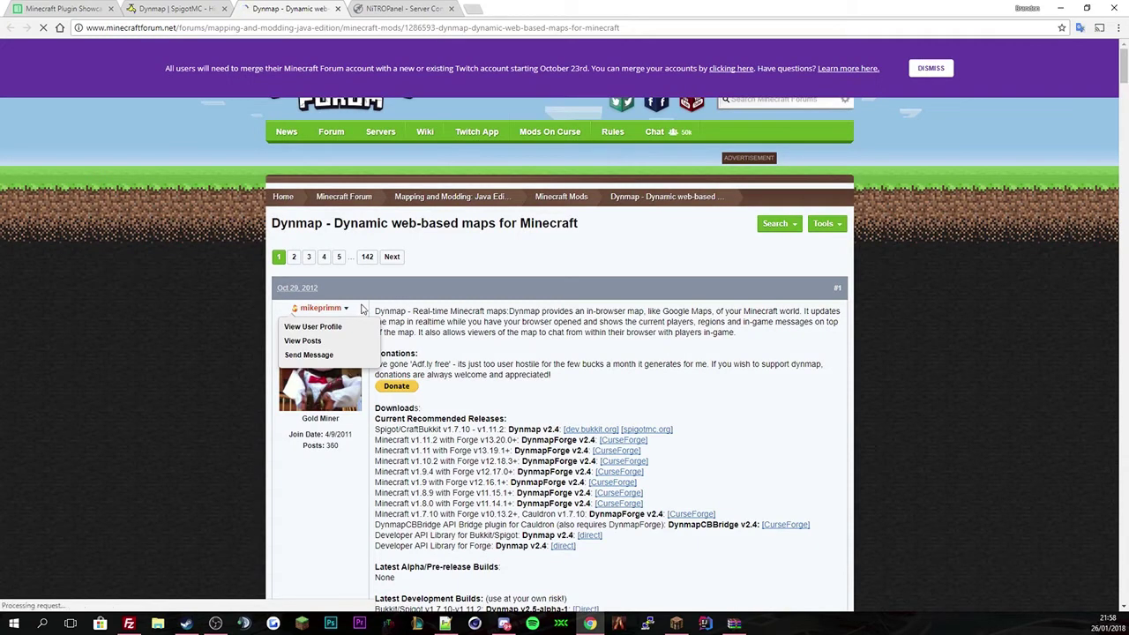
- Review the thread's Dynmap downloads, covering the current recommended releases, latest development builds and final recommended releases
scroll(412, 396, "down", 3)
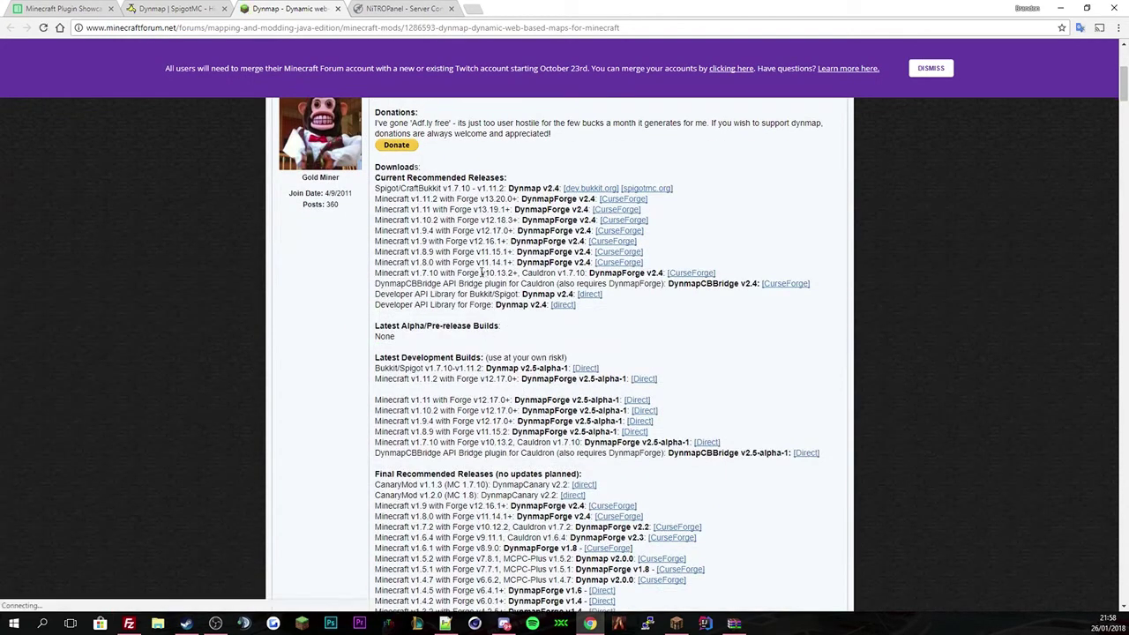
left_click_drag(480, 273, 519, 273)
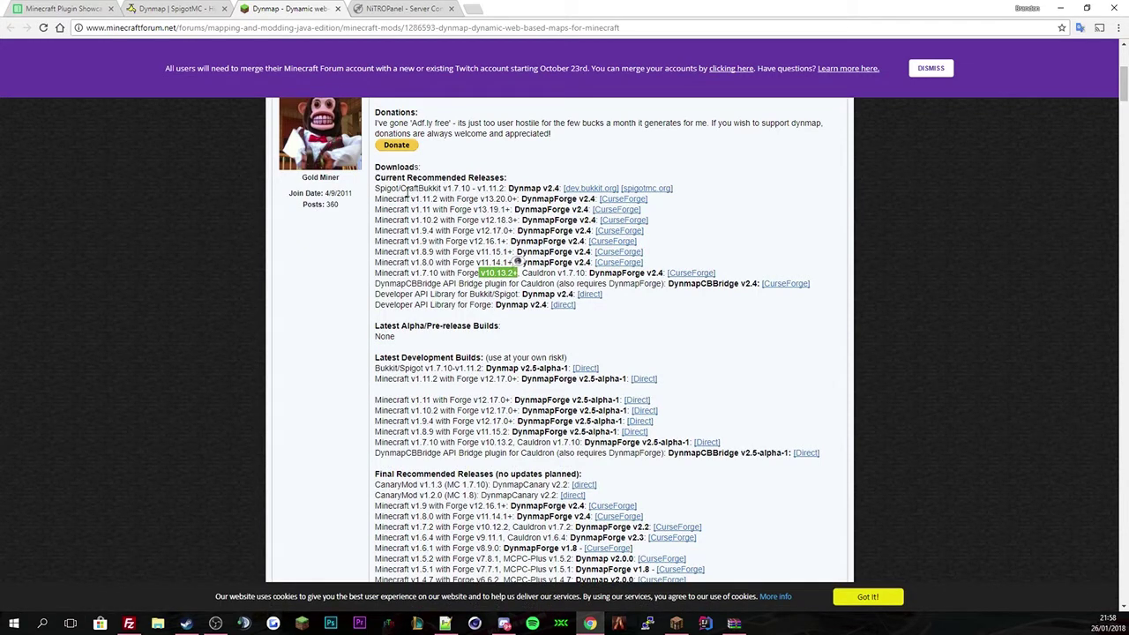
left_click_drag(620, 303, 388, 199)
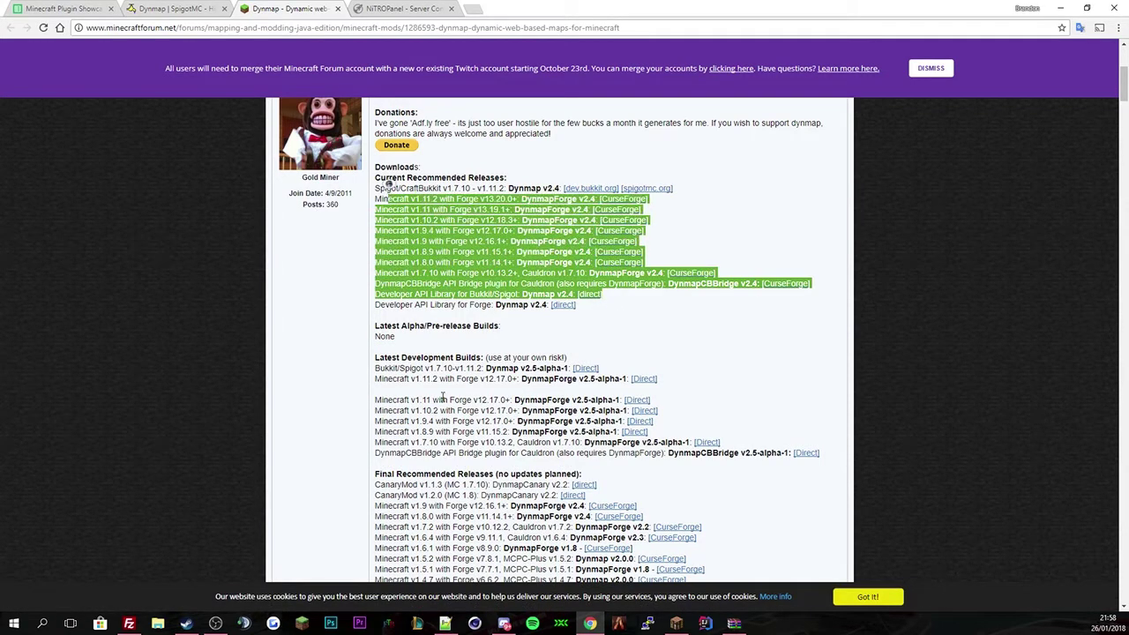
left_click(388, 184)
left_click_drag(380, 369, 597, 369)
scroll(533, 393, "down", 1)
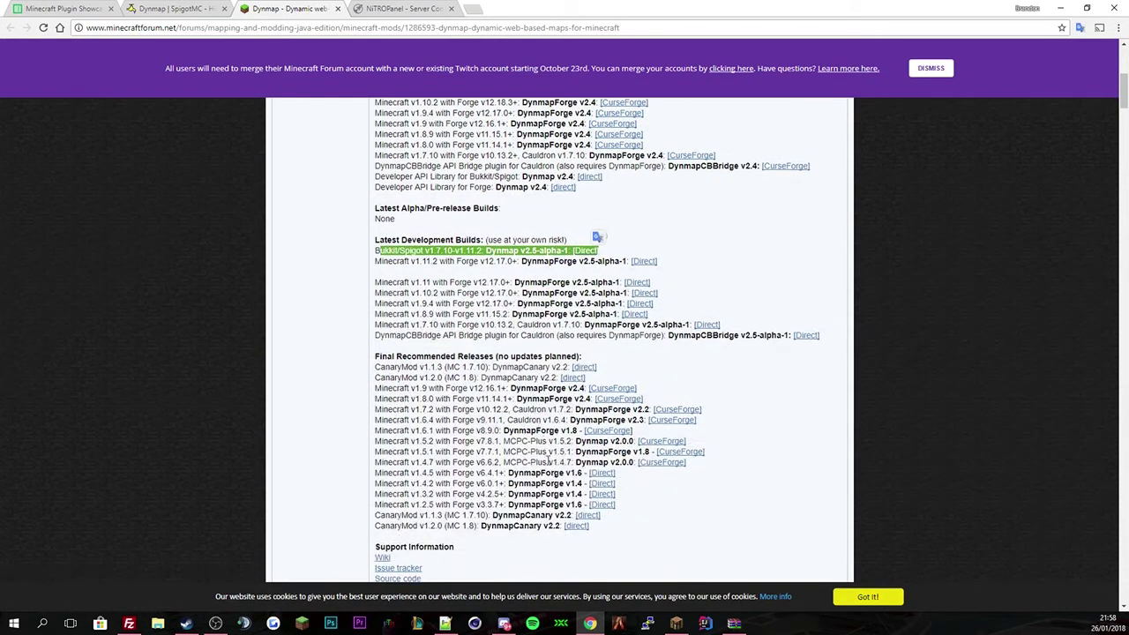
left_click_drag(627, 537, 378, 361)
scroll(522, 377, "up", 1)
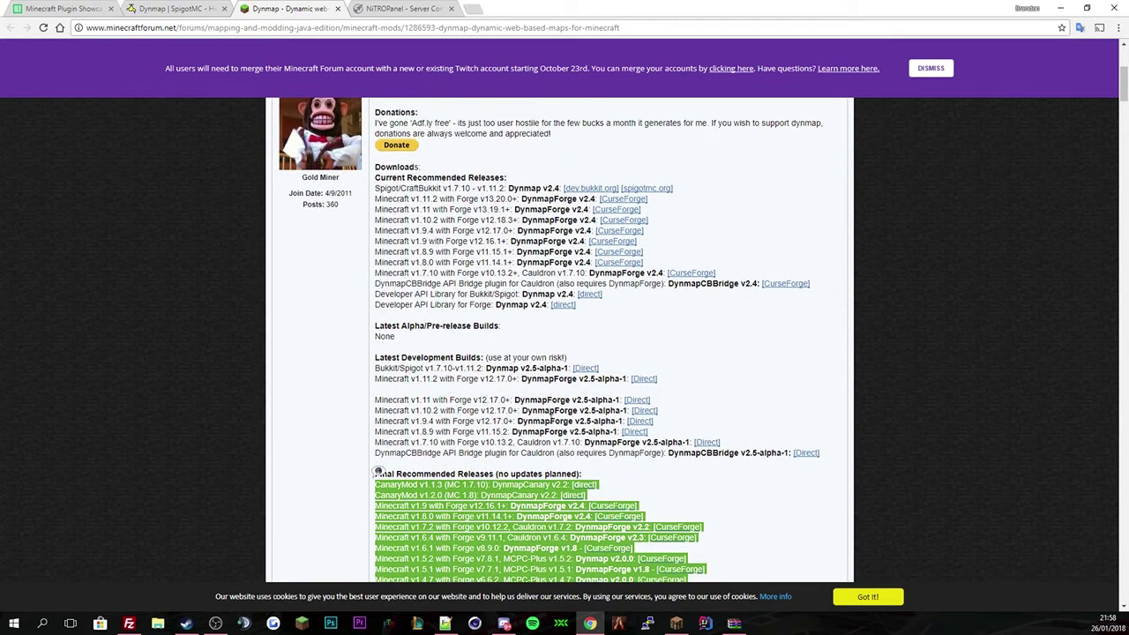
- Examine the rest of the first post, from support information and change log to the add-ons, integrated plugins and problem-reporting rules
scroll(522, 377, "down", 3)
scroll(526, 457, "down", 1)
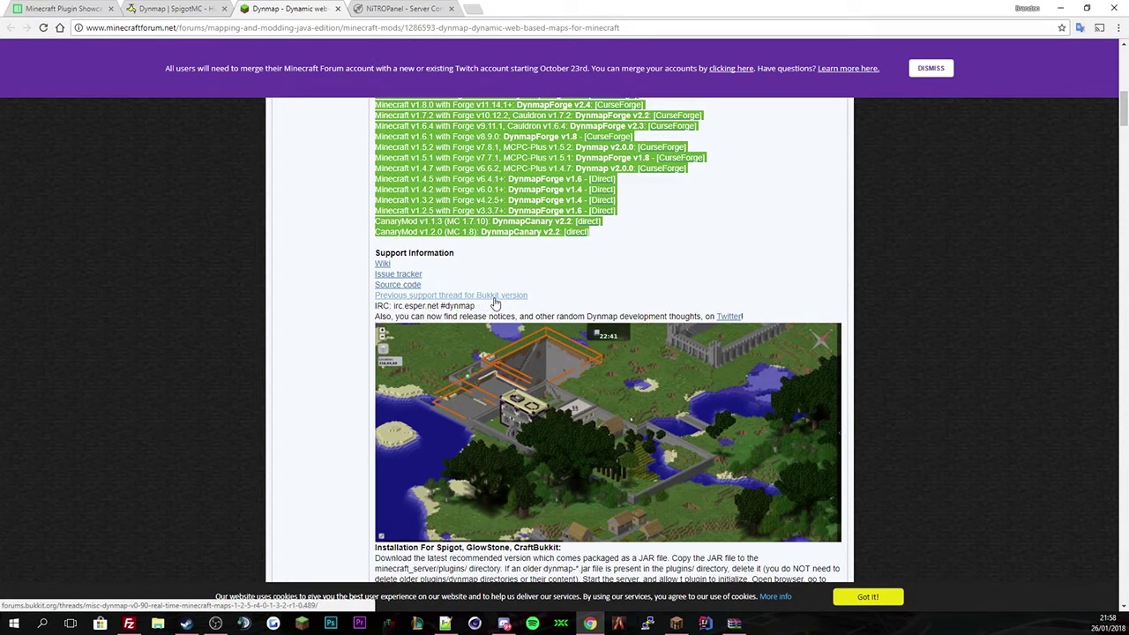
scroll(483, 424, "down", 5)
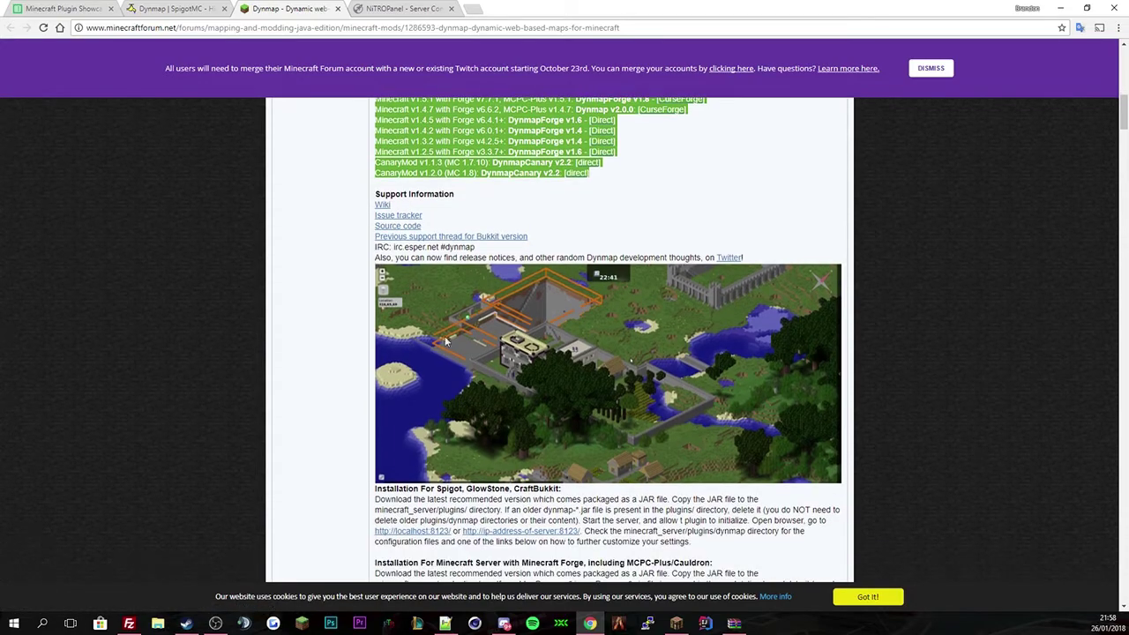
scroll(445, 384, "down", 15)
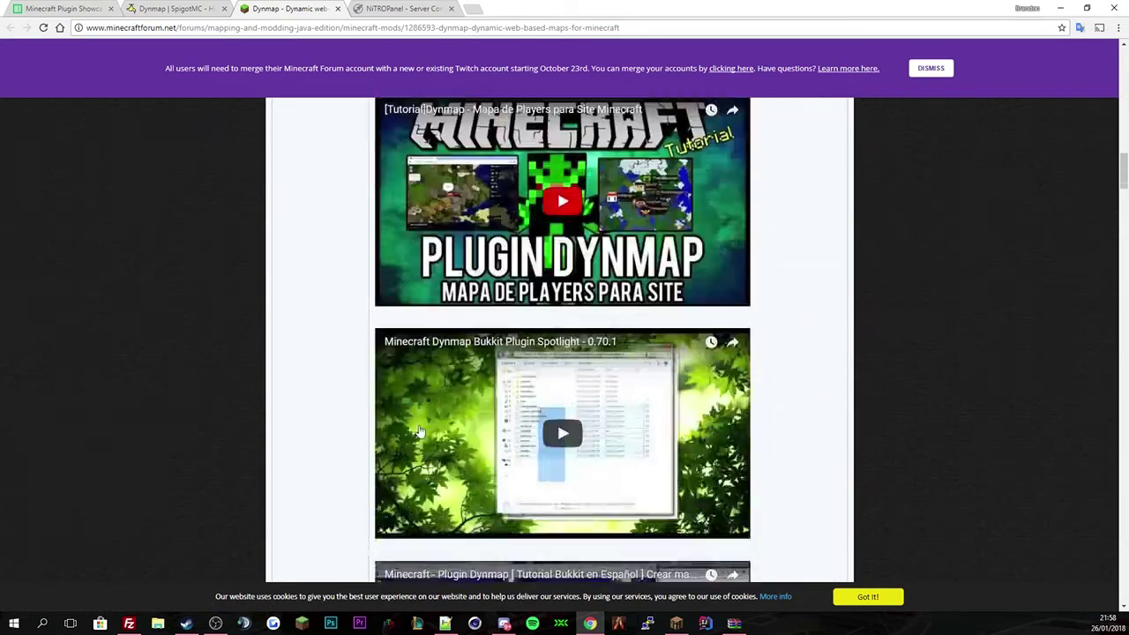
scroll(445, 383, "down", 9)
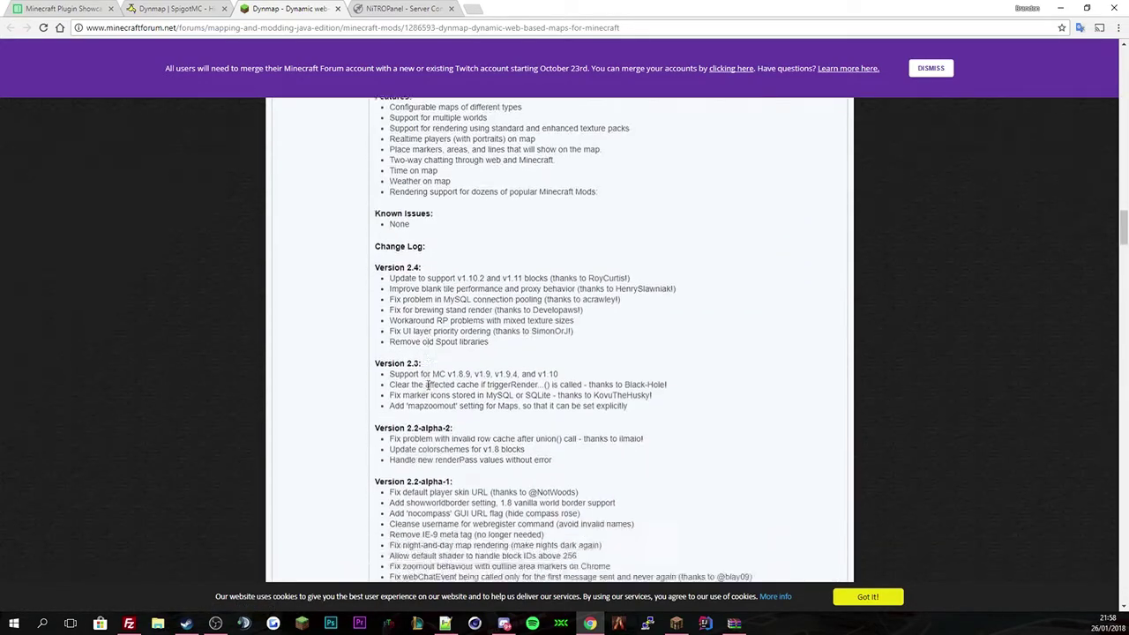
scroll(434, 427, "down", 20)
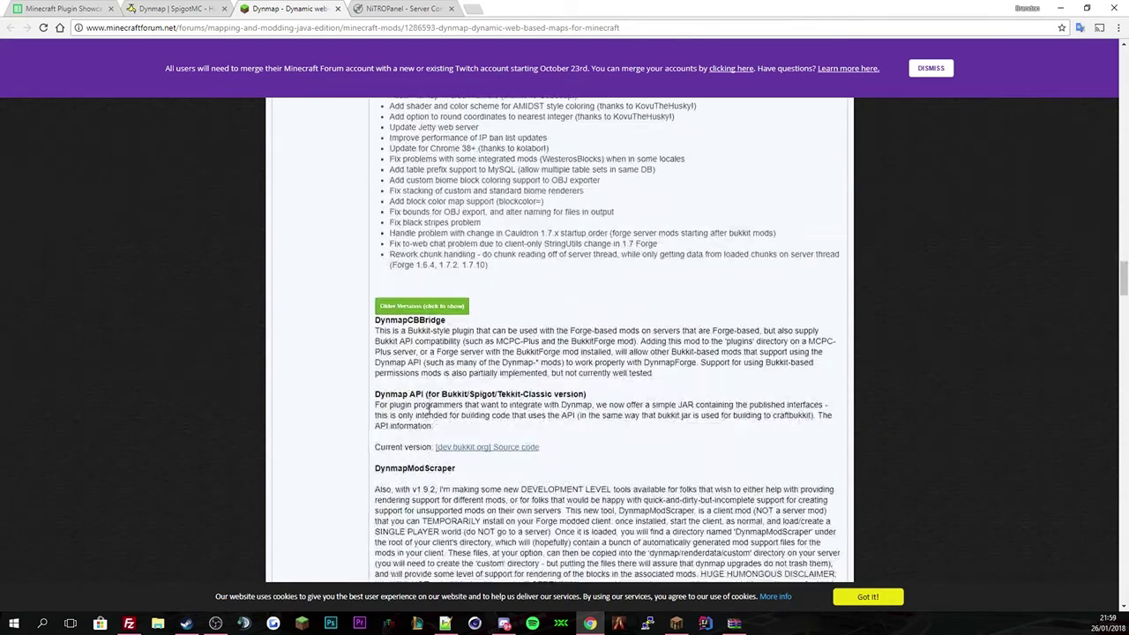
scroll(430, 410, "up", 2)
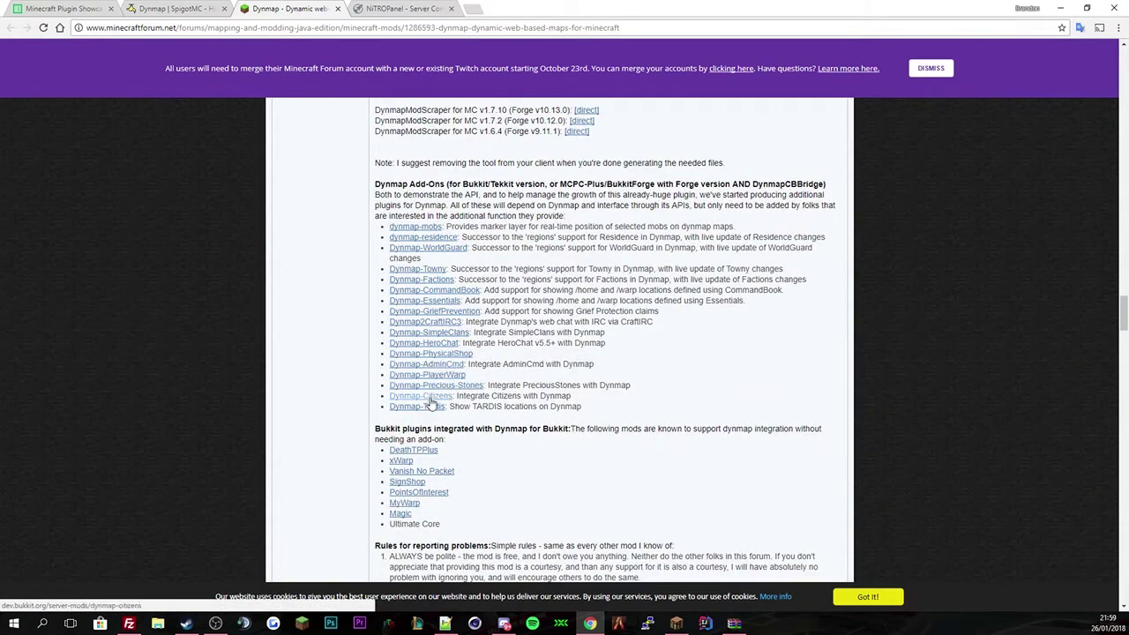
scroll(421, 429, "down", 2)
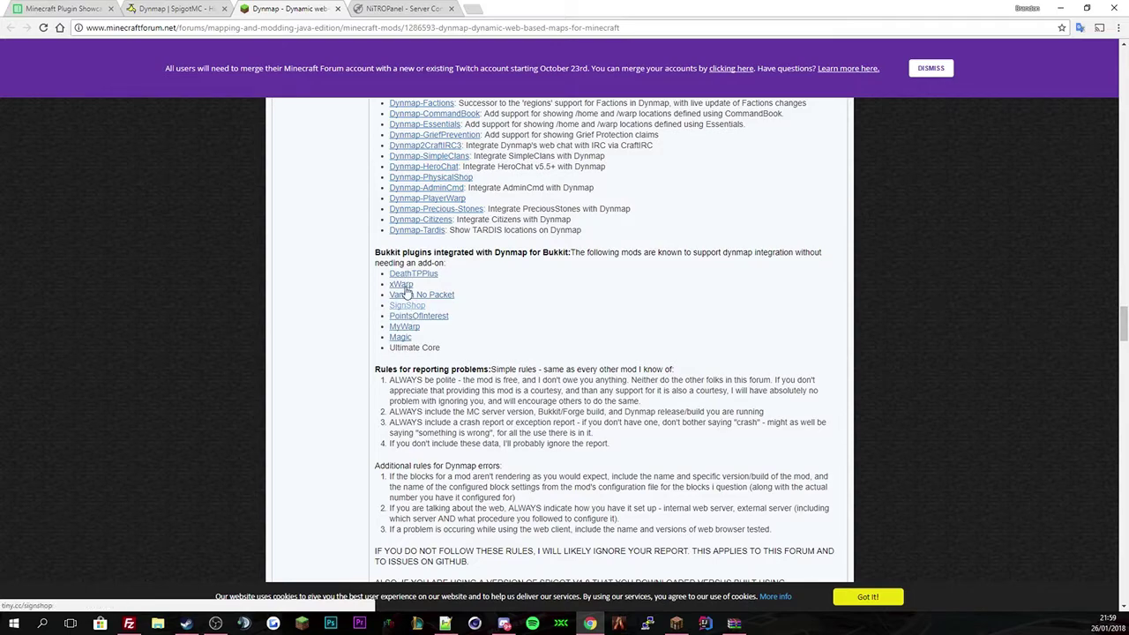
scroll(432, 353, "down", 3)
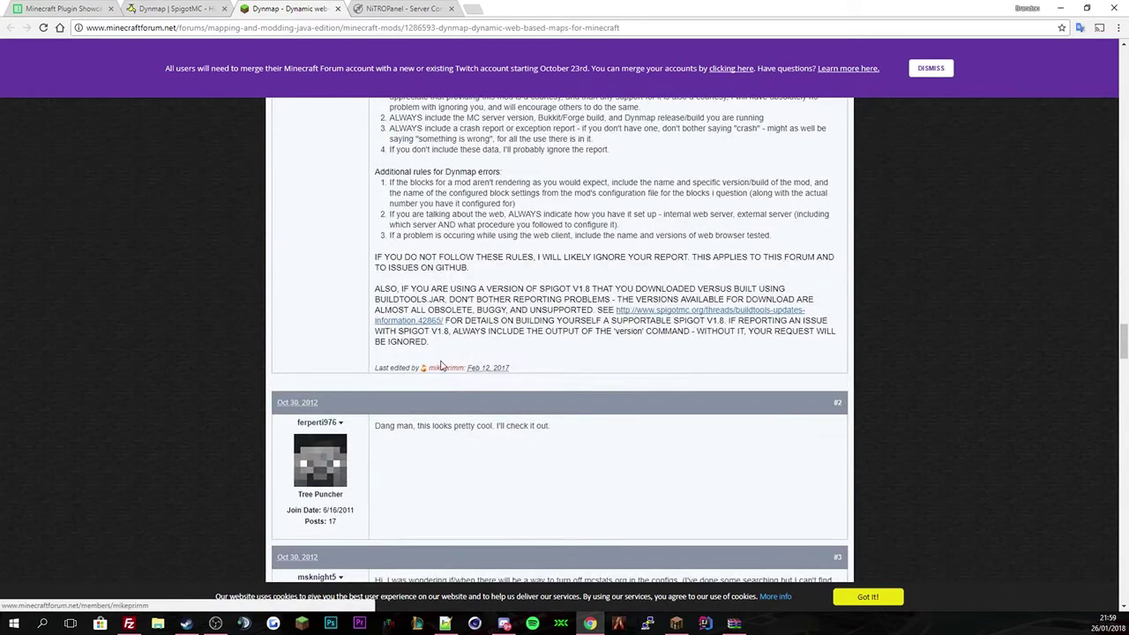
scroll(442, 370, "up", 10)
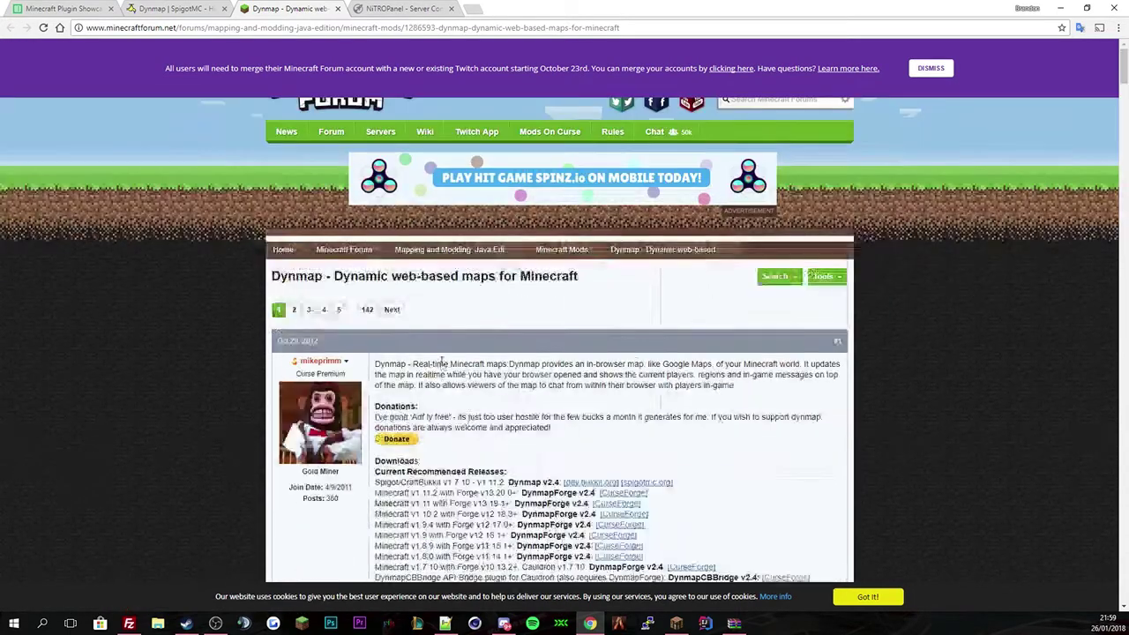
- Close the forum thread and review the SpigotMC Dynmap page, including its issues link, reviews, installation and first-time-use instructions
left_click(337, 8)
left_click_drag(507, 356, 315, 365)
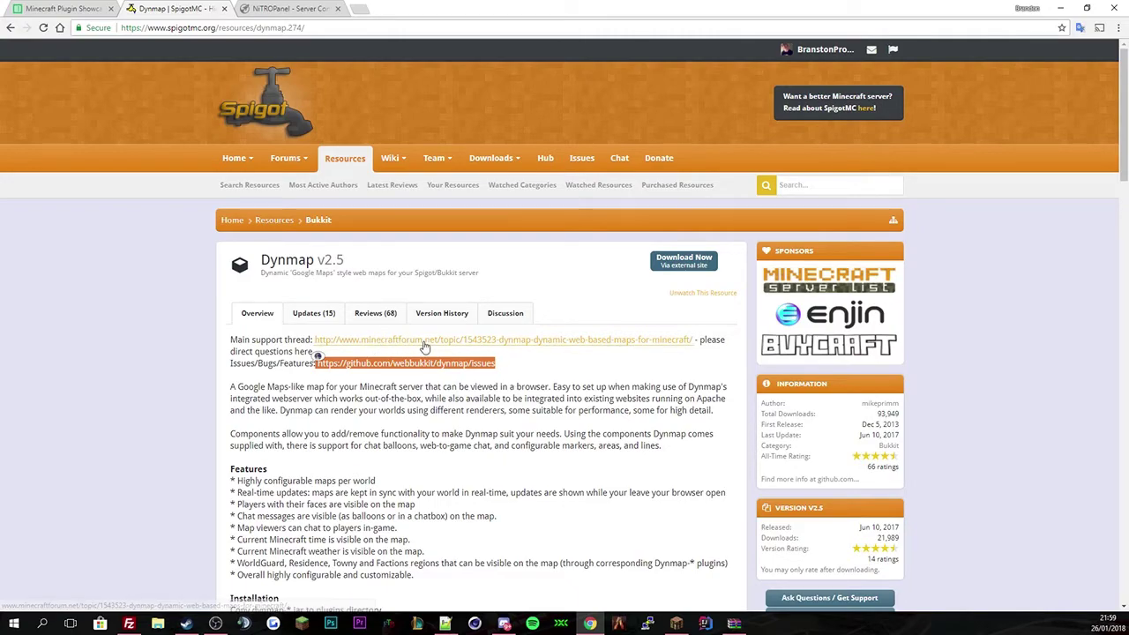
scroll(527, 375, "down", 15)
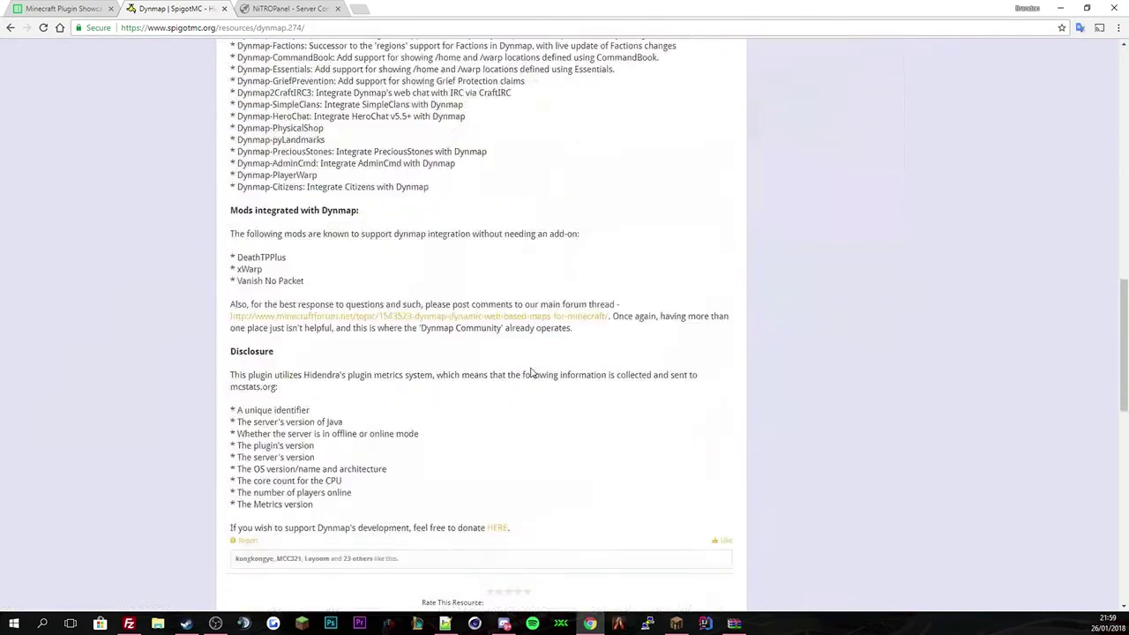
scroll(528, 375, "up", 15)
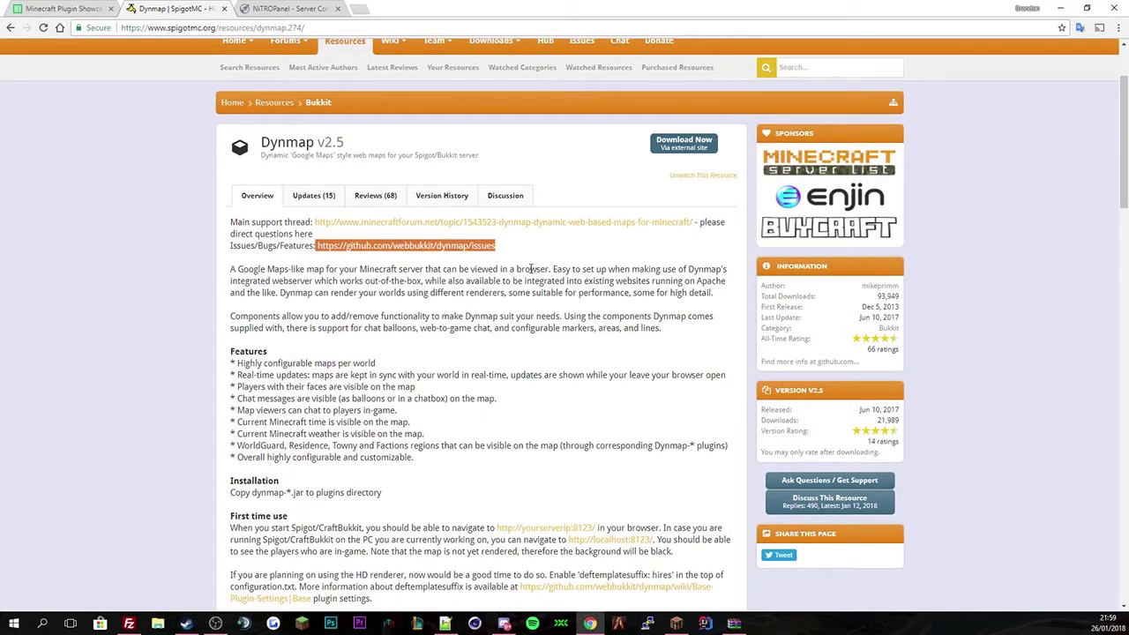
scroll(531, 269, "down", 15)
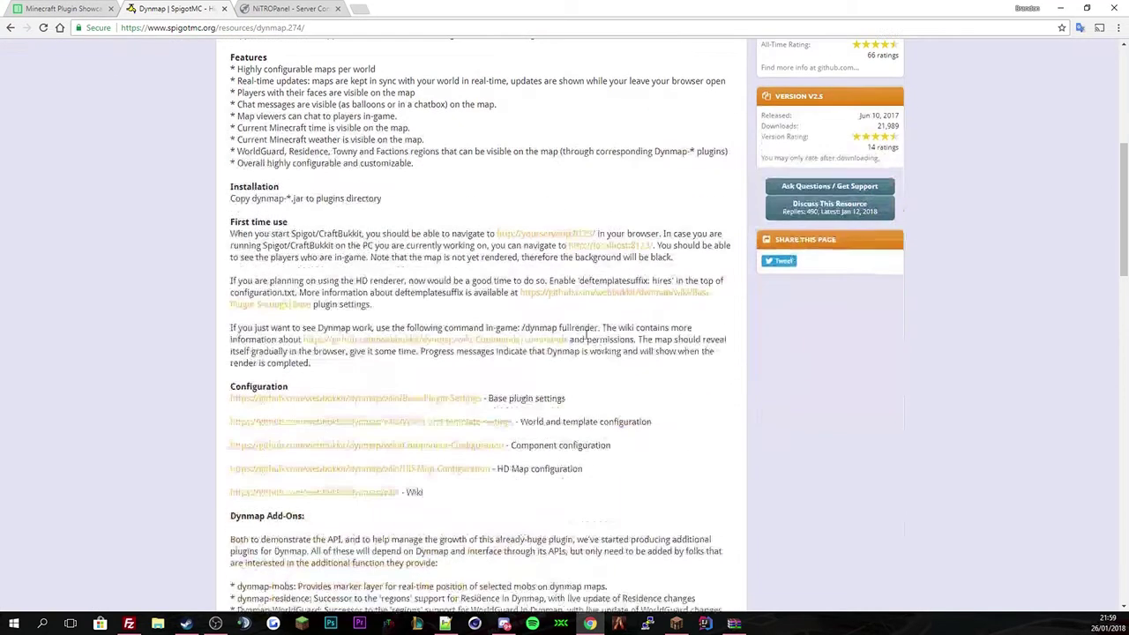
scroll(366, 326, "up", 1)
scroll(366, 326, "up", 3)
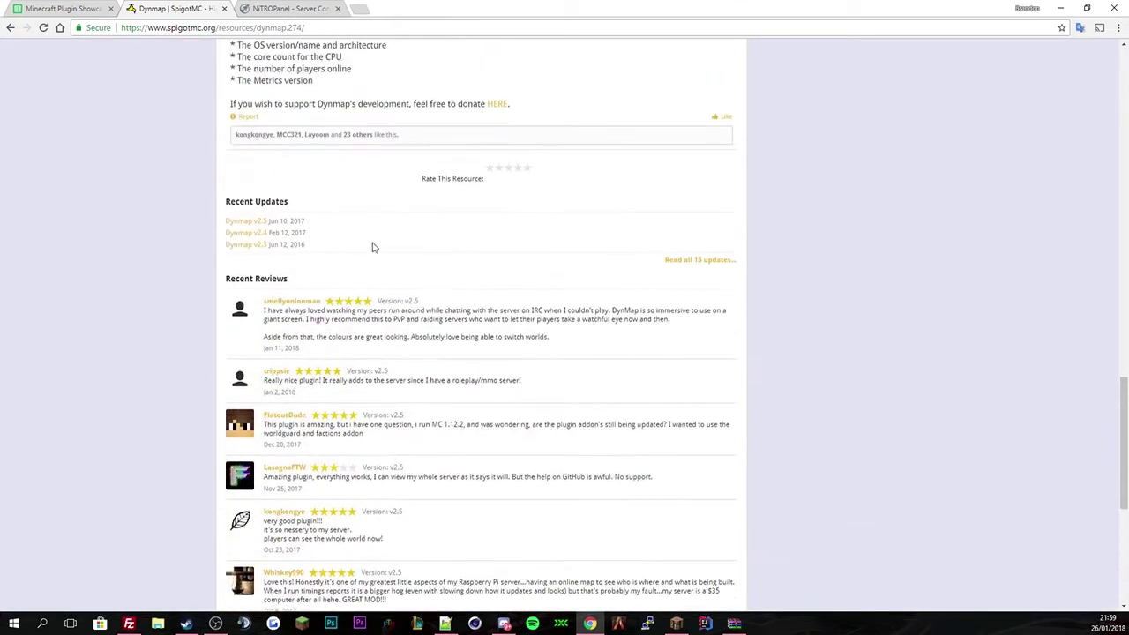
left_click(527, 179)
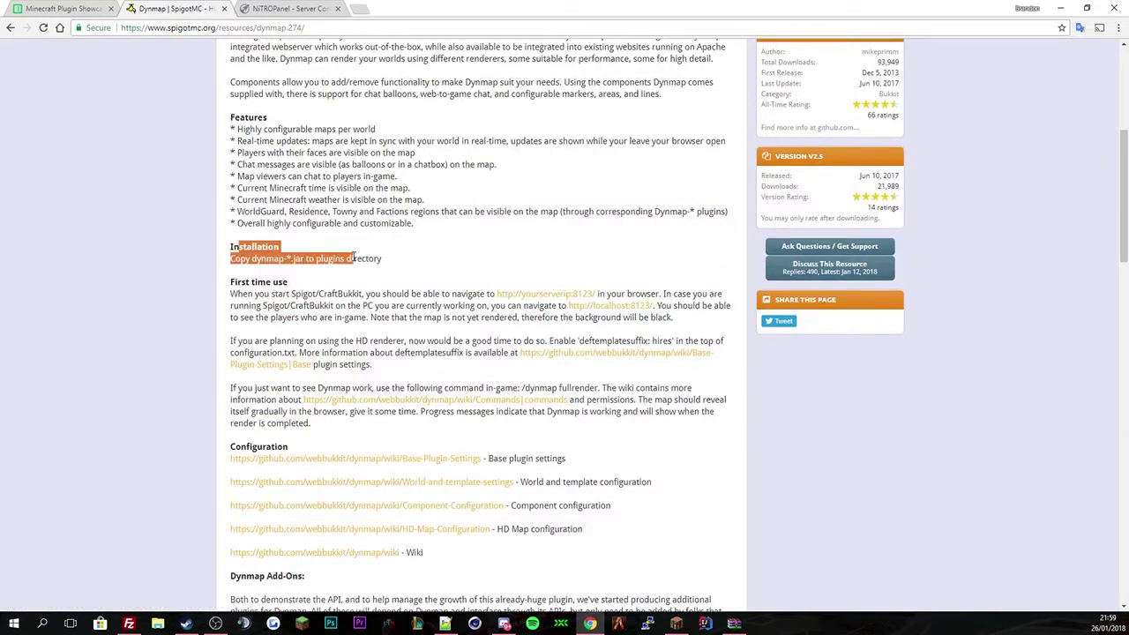
left_click(451, 270)
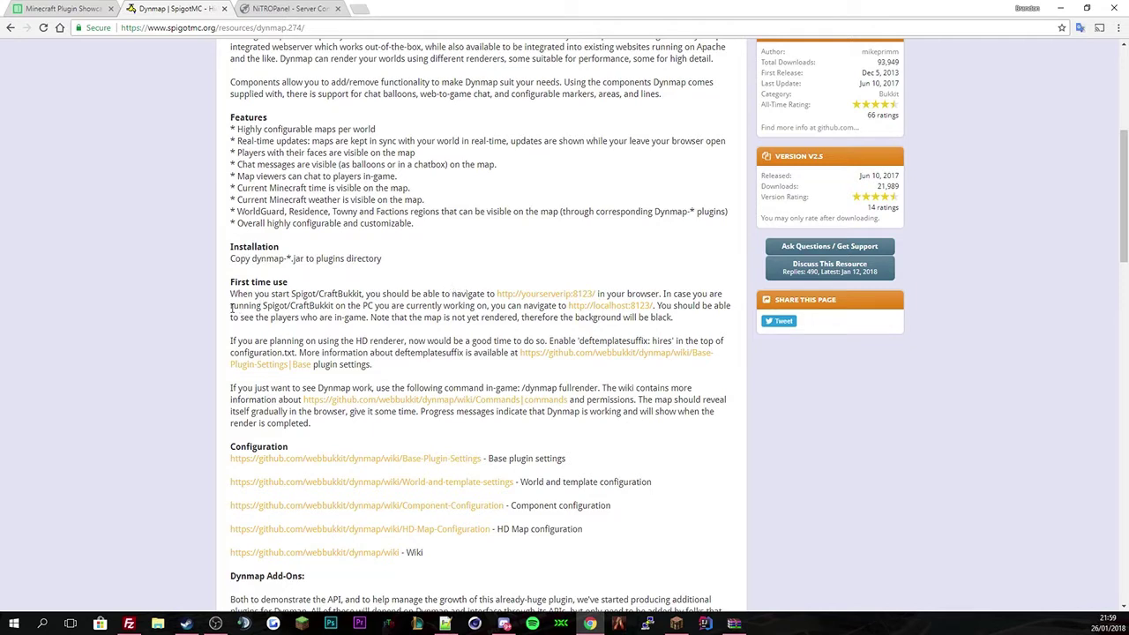
- Highlight the first-time-use instructions on the Dynmap resource page and look over the text around them
left_click_drag(233, 285, 701, 413)
scroll(618, 406, "down", 1)
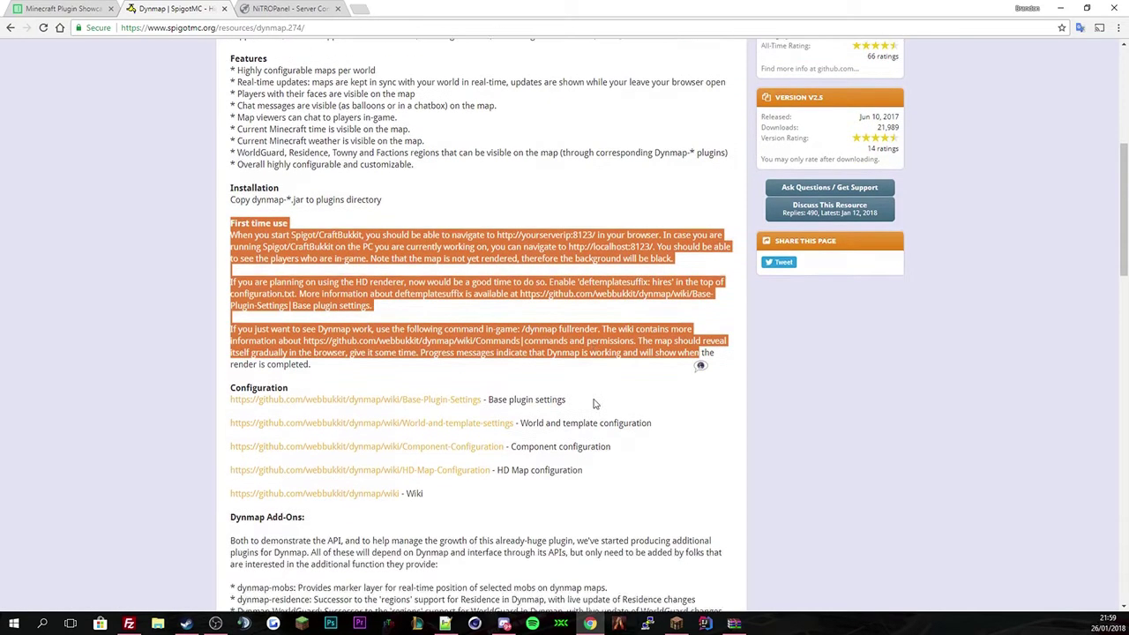
scroll(574, 391, "up", 3)
scroll(574, 390, "up", 3)
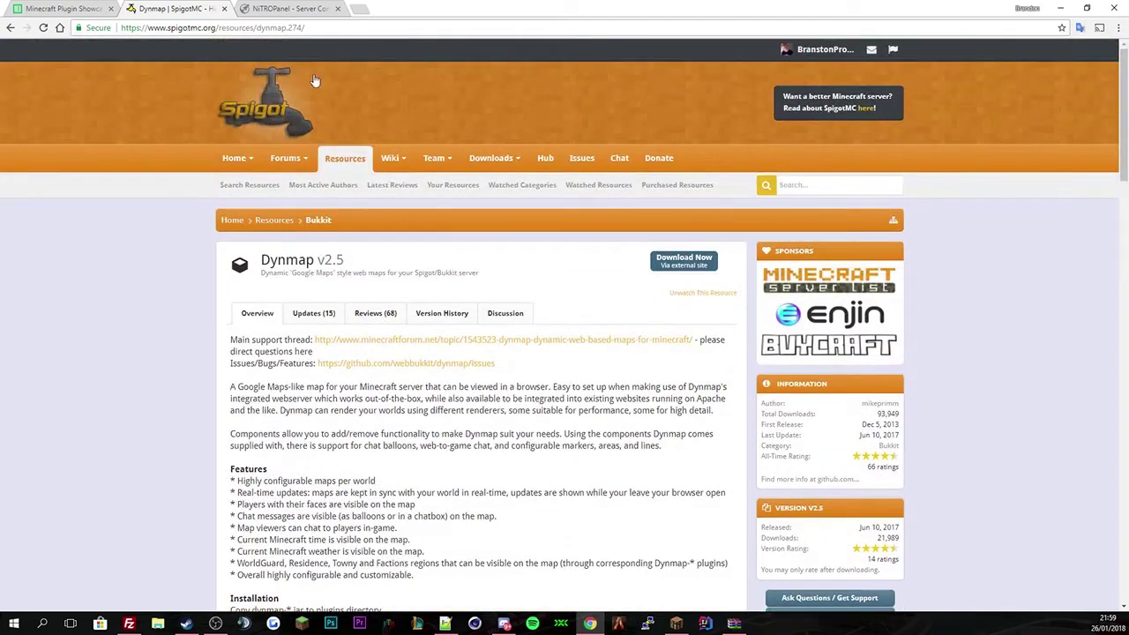
- Switch to the NiTROPanel site, go into the server's plugins folder in the file manager and open the dynmap folder
left_click(290, 8)
left_click(548, 153)
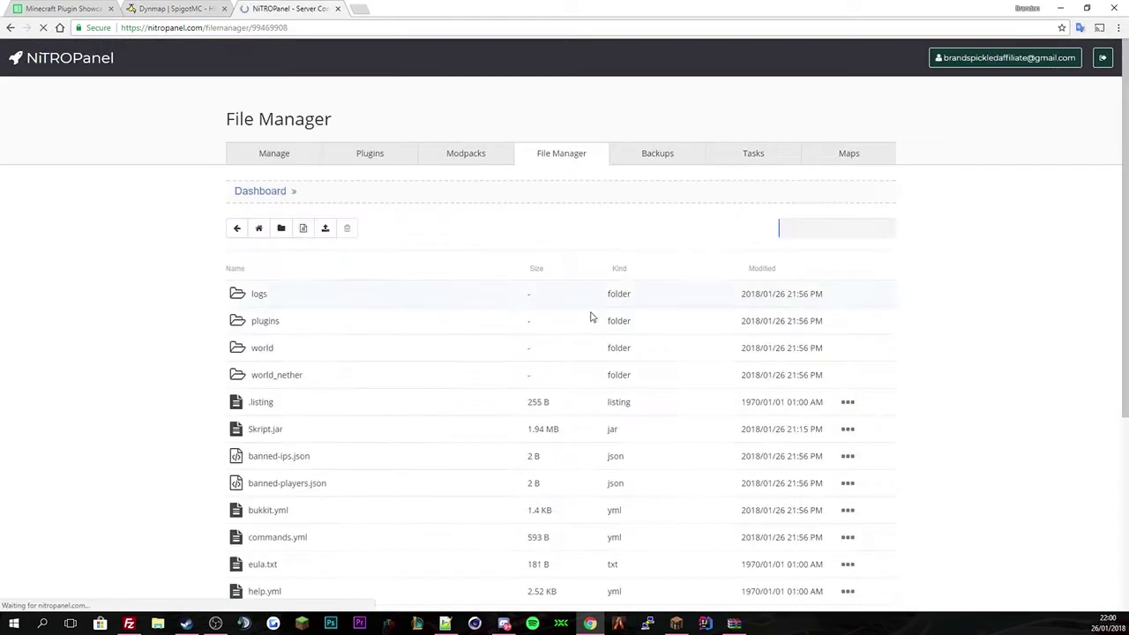
left_click(266, 323)
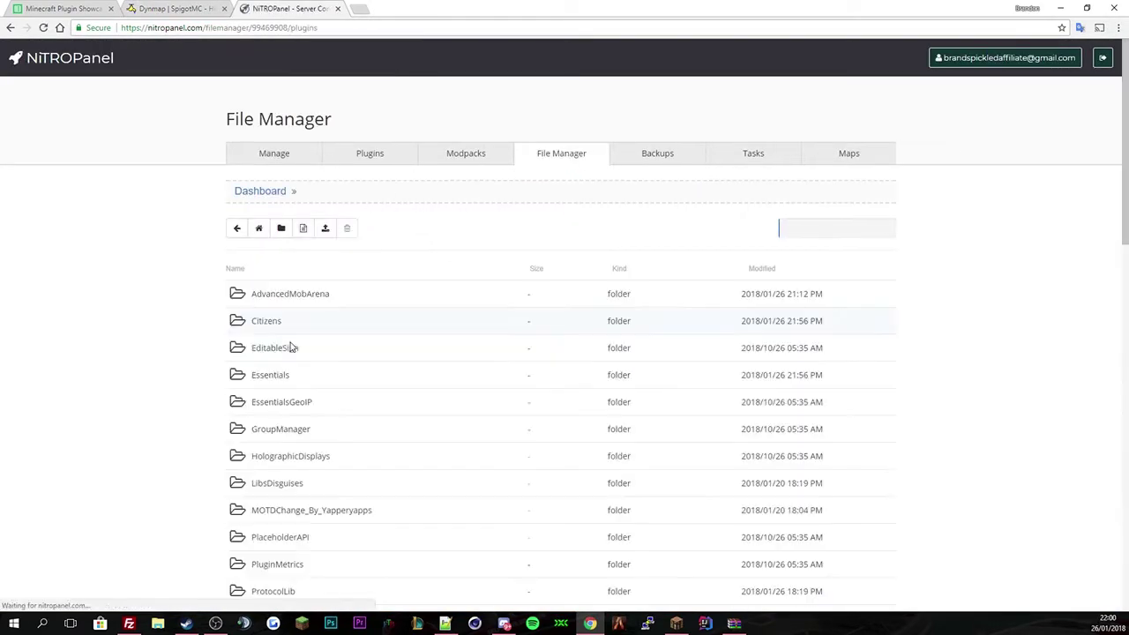
scroll(326, 357, "down", 2)
scroll(323, 358, "down", 4)
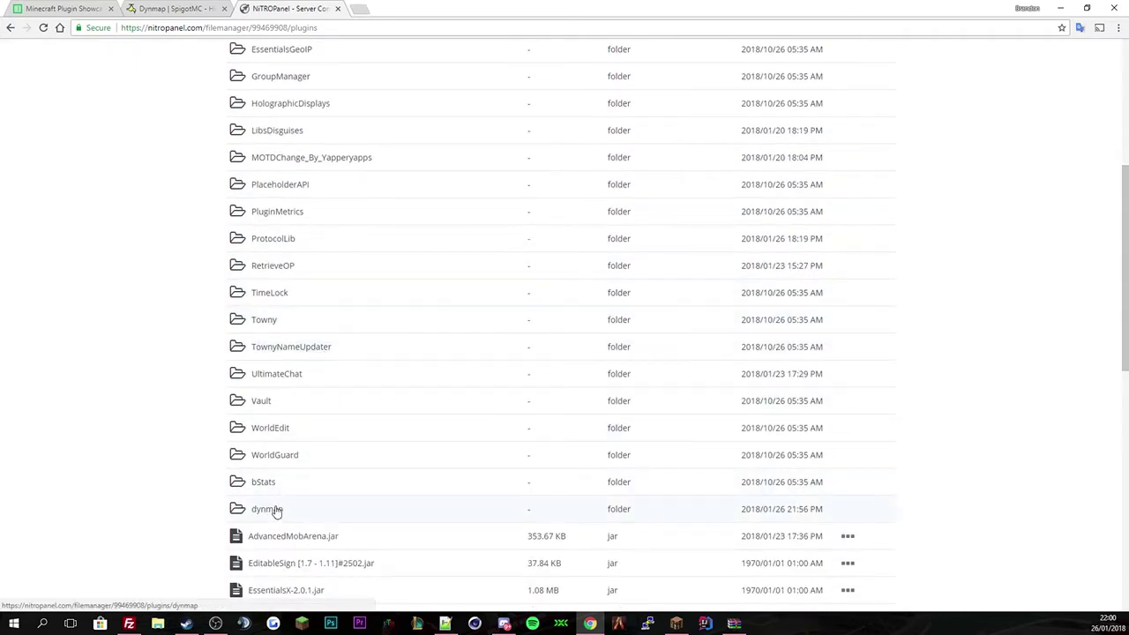
scroll(270, 498, "up", 5)
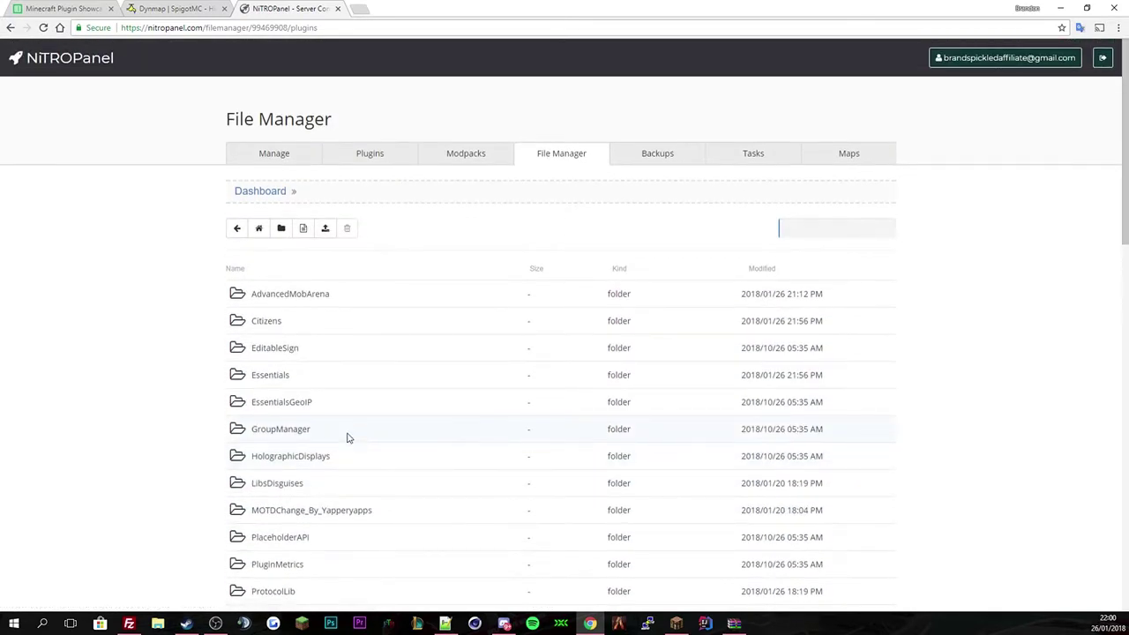
scroll(353, 424, "down", 2)
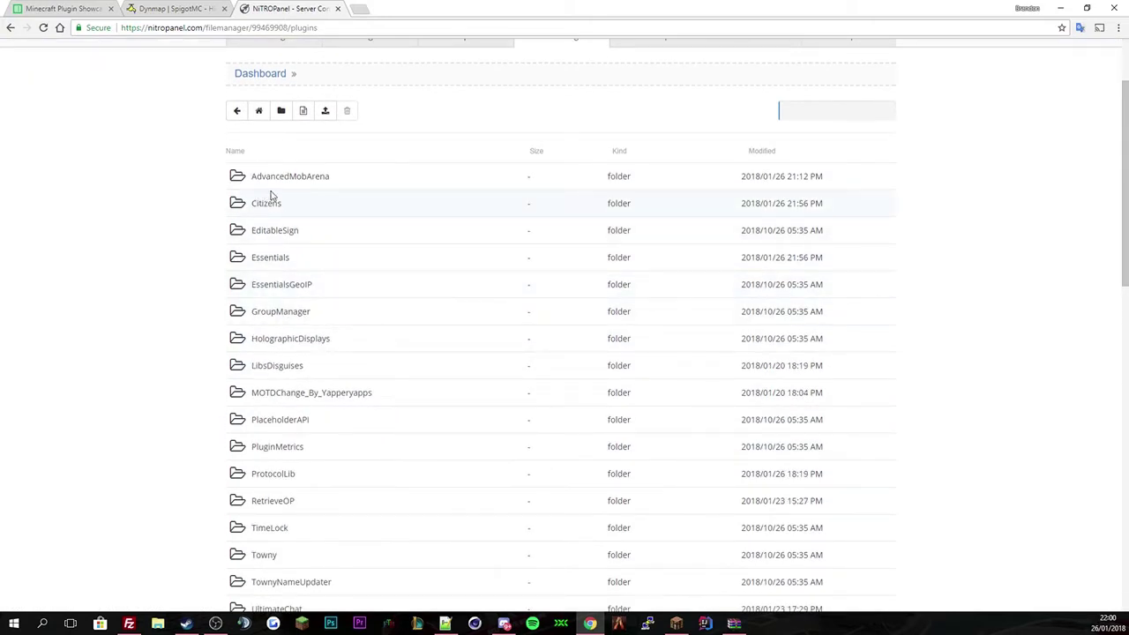
scroll(373, 309, "down", 5)
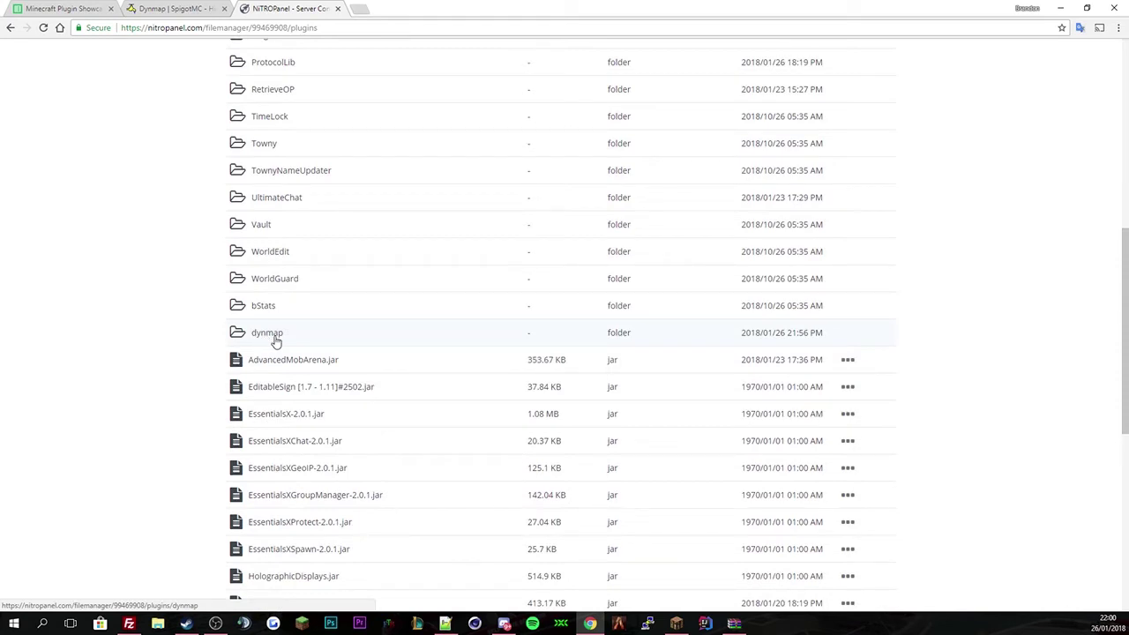
left_click(267, 339)
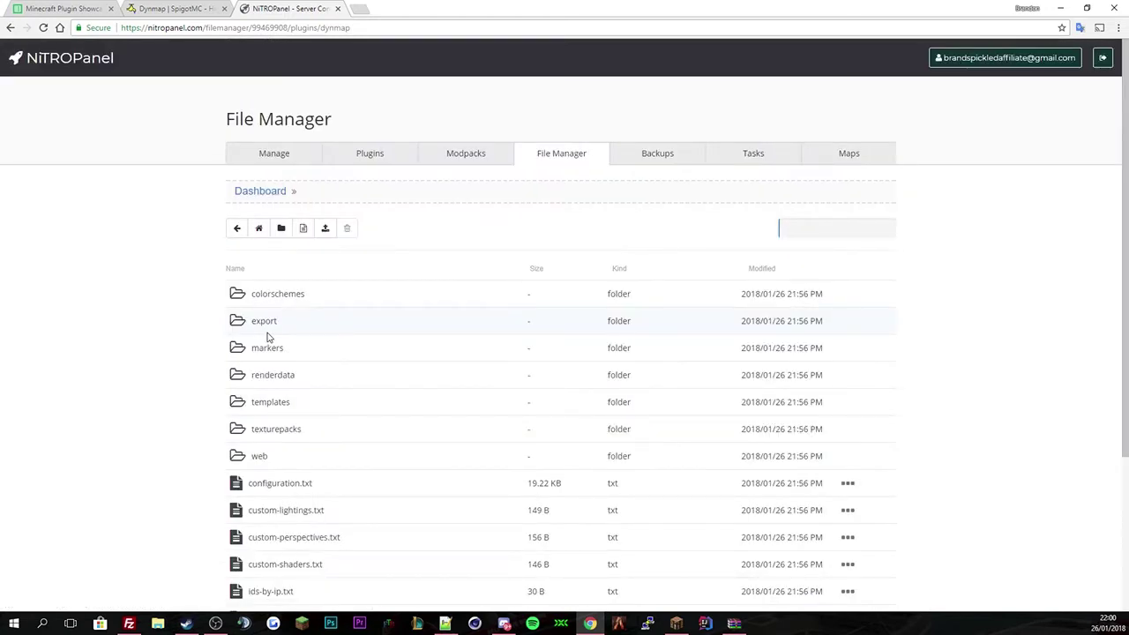
- Open Dynmap's web folder and download its index.html file
scroll(317, 459, "down", 2)
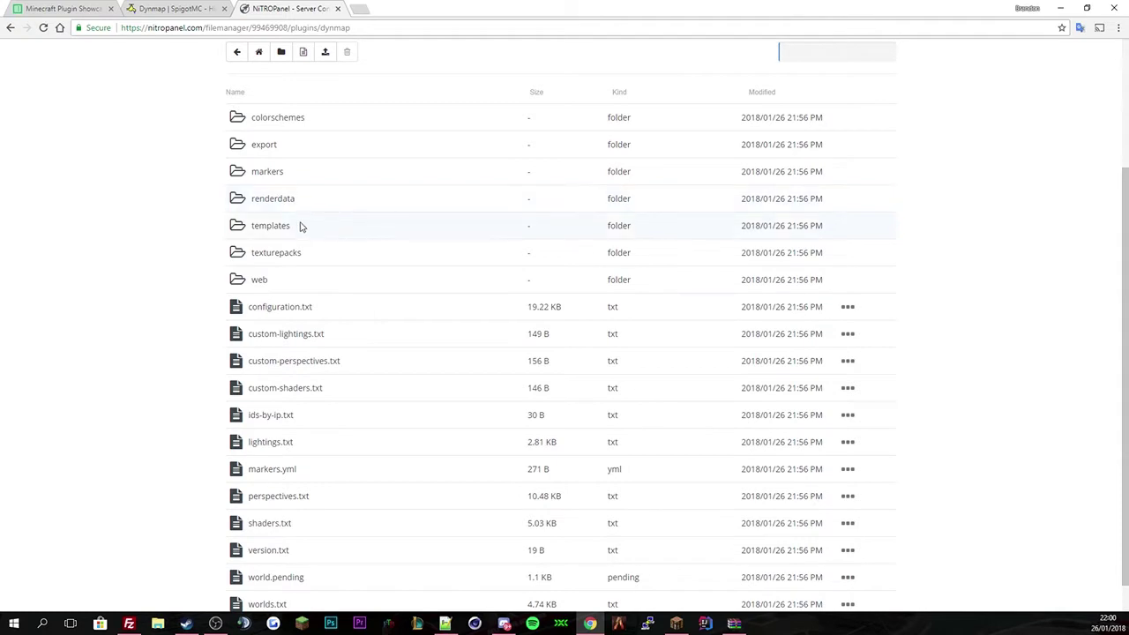
left_click(291, 280)
scroll(304, 310, "down", 1)
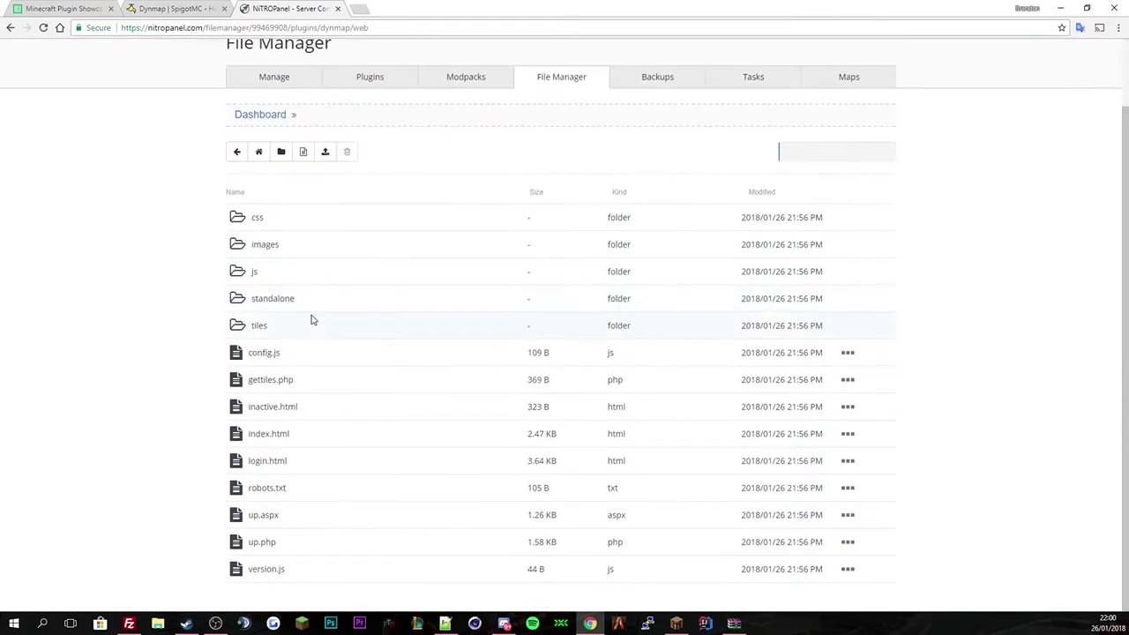
right_click(310, 434)
left_click(371, 449)
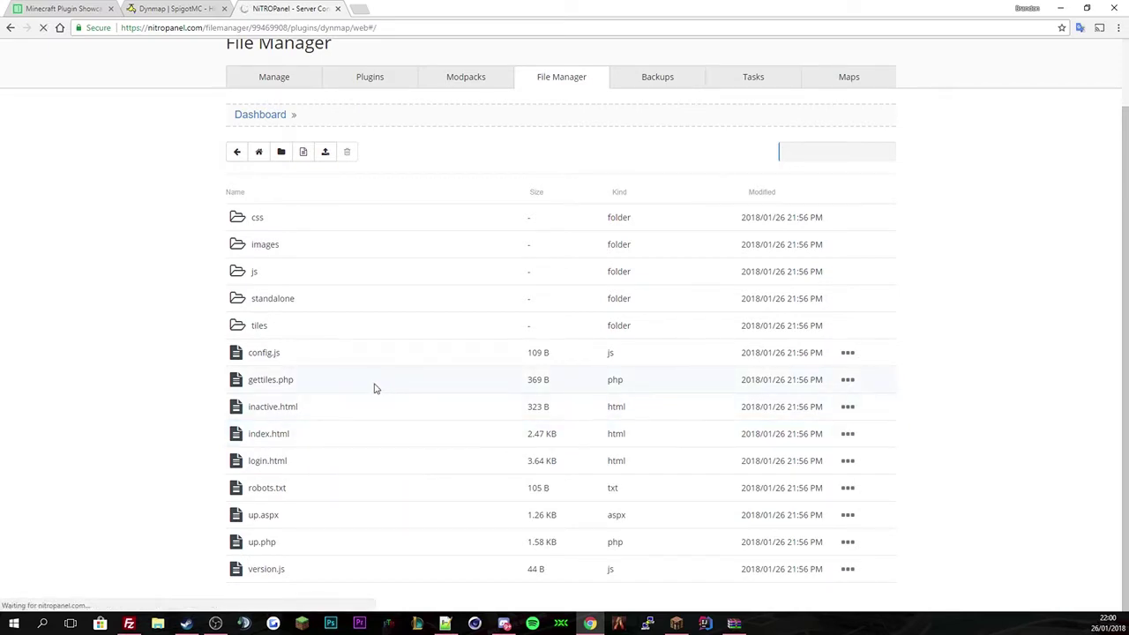
- Show the downloaded index.html in its folder, open it in Notepad++ with its contents reloaded, and highlight the page title text
left_click(128, 597)
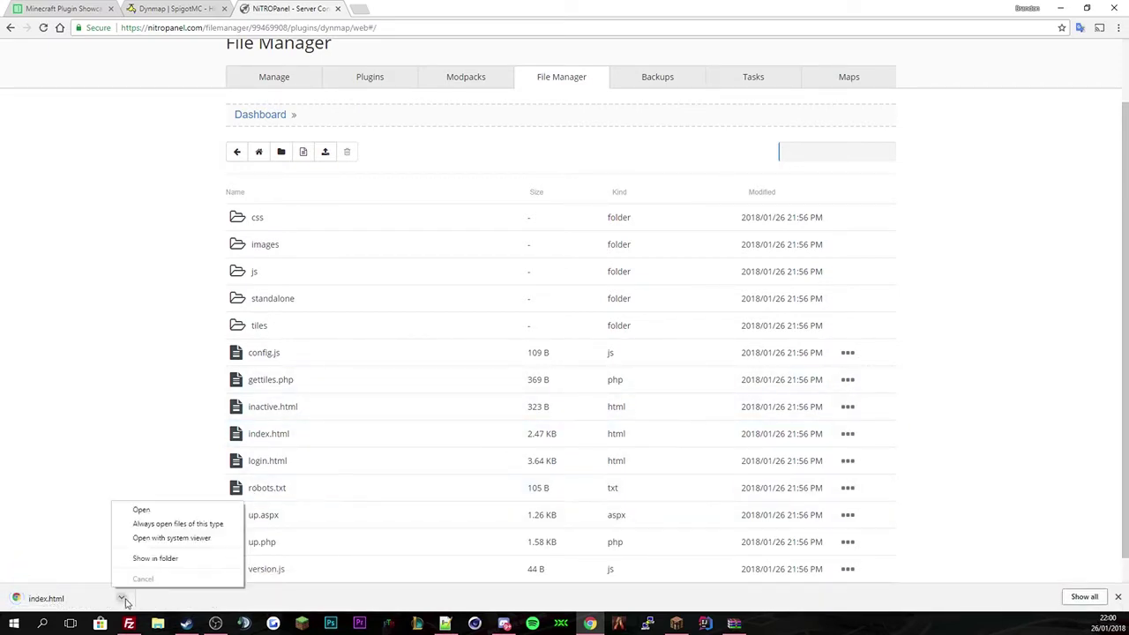
left_click(158, 560)
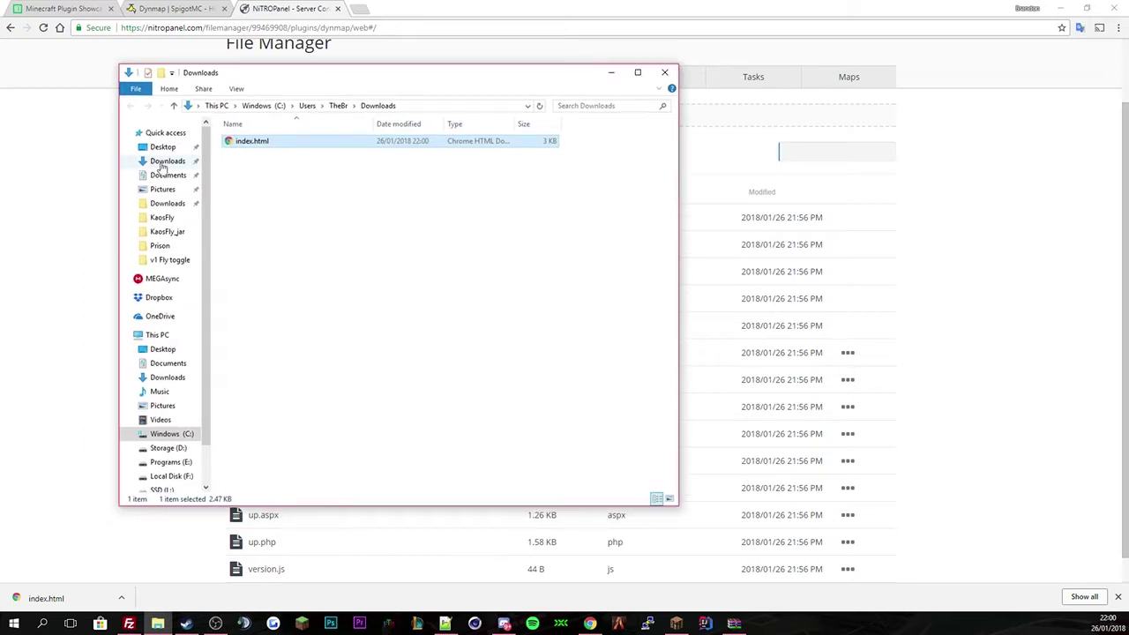
right_click(247, 145)
left_click(300, 166)
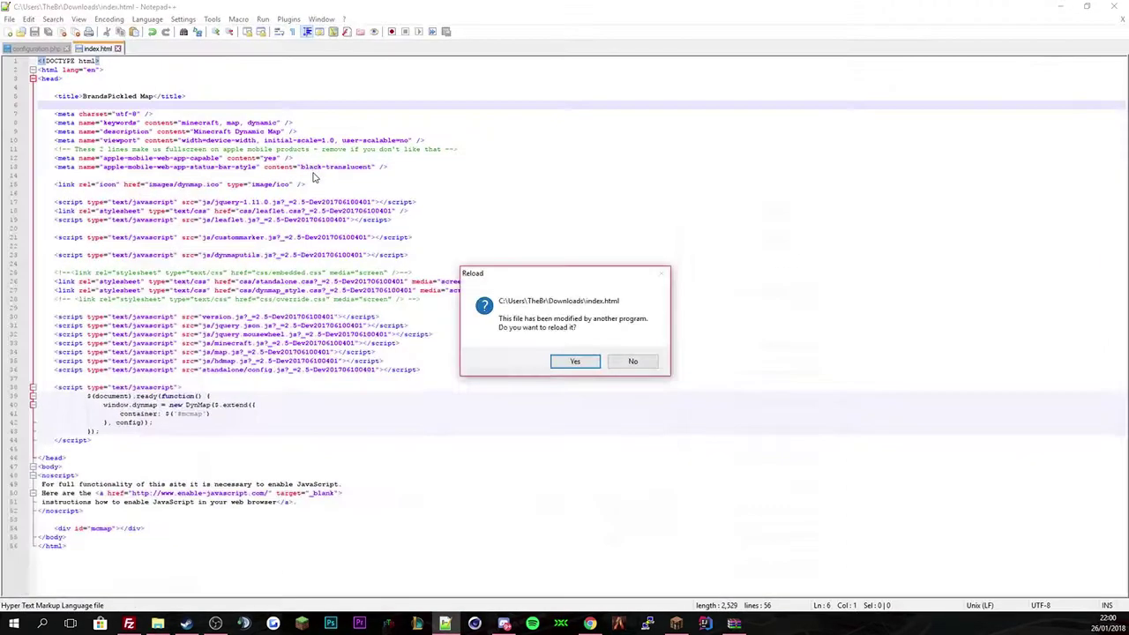
left_click(590, 363)
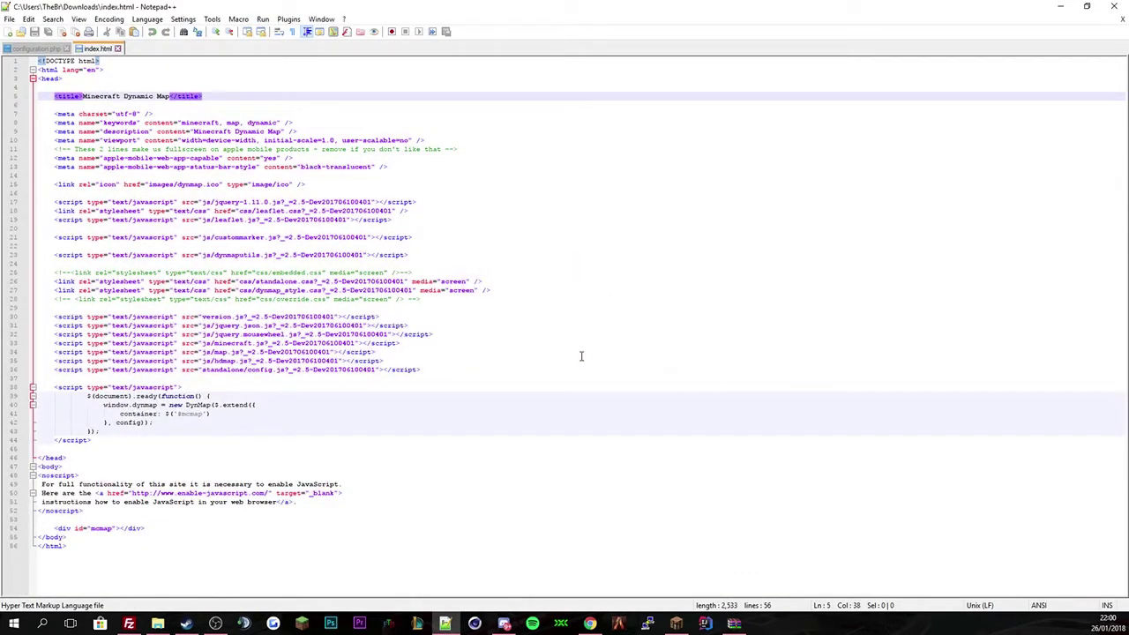
left_click(158, 81)
left_click_drag(82, 96, 166, 95)
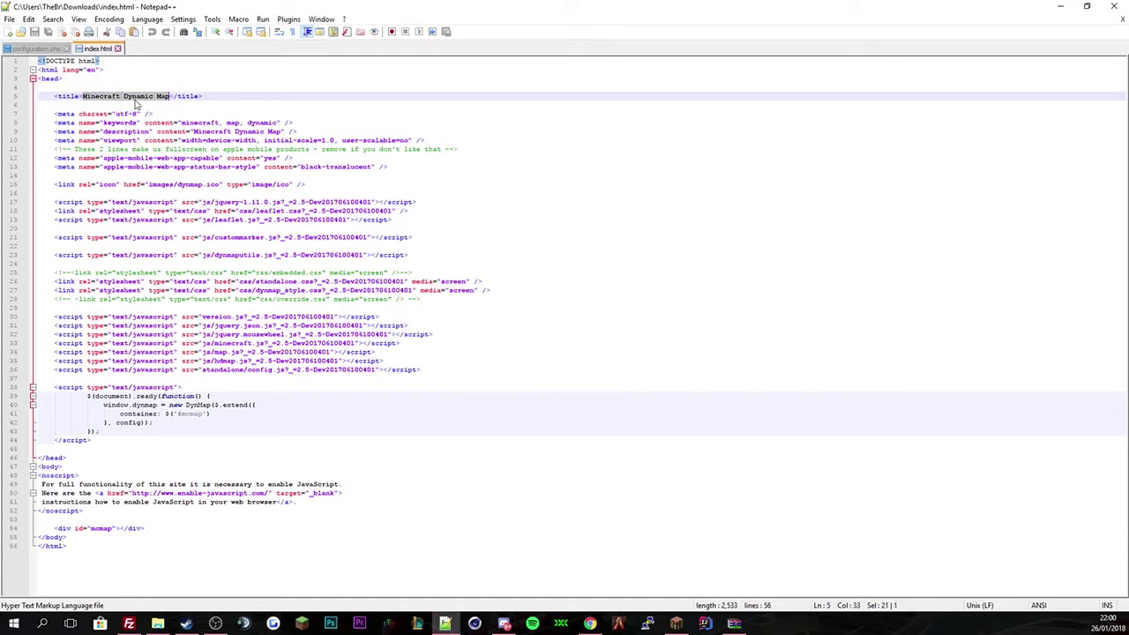
- Return to Chrome, open a new tab and copy the server's IP address without its port from the NiTROPanel dashboard
left_click(1063, 7)
left_click(459, 7)
left_click(362, 9)
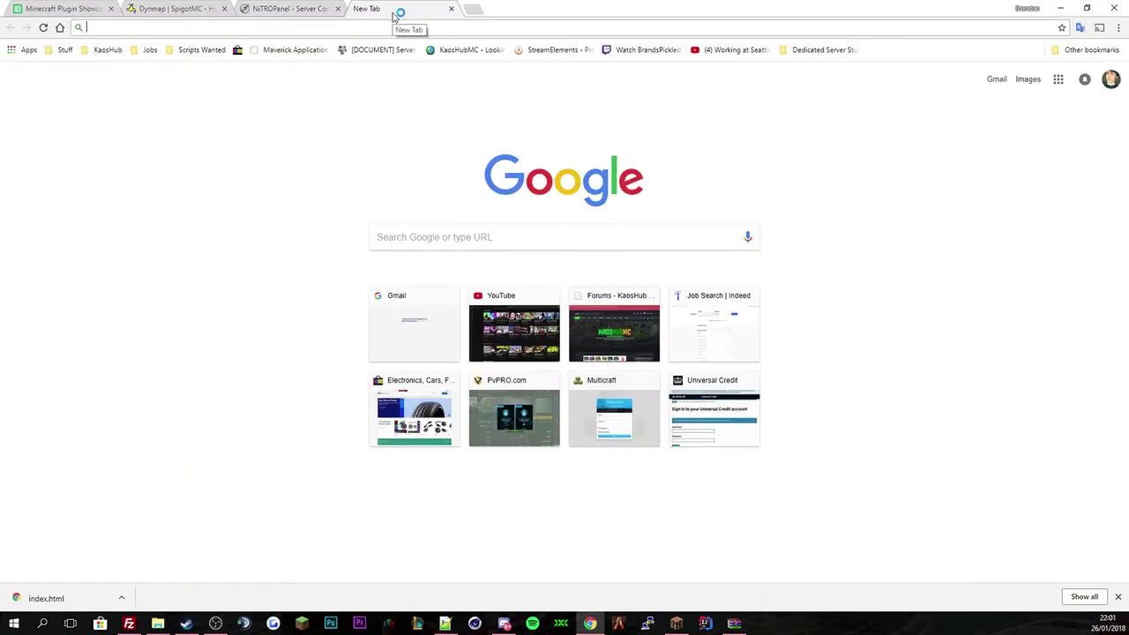
left_click(328, 7)
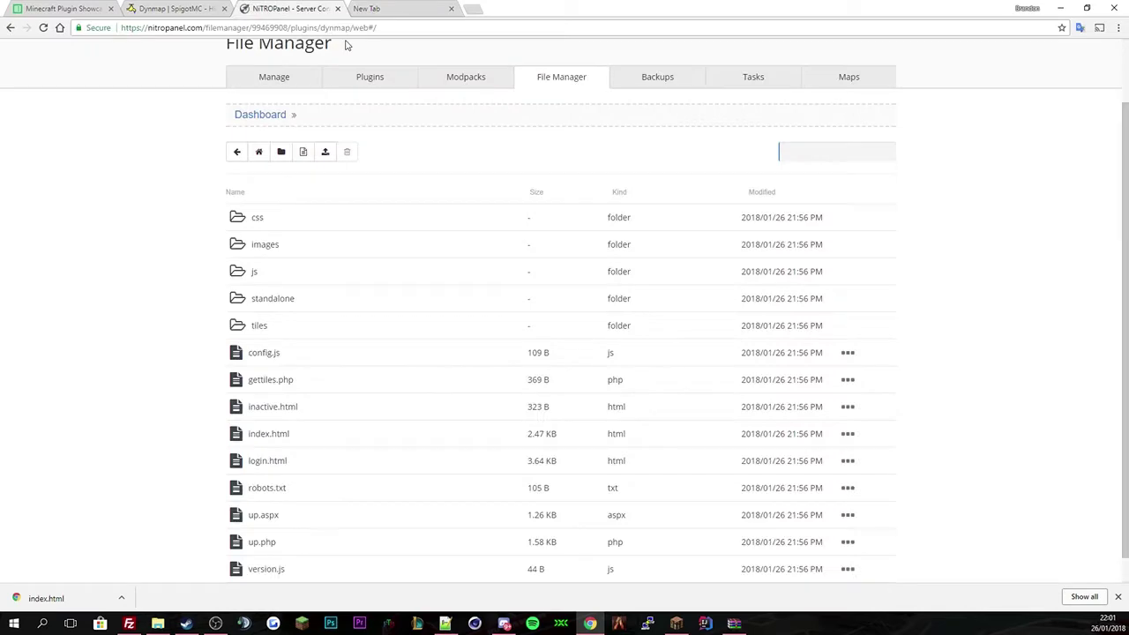
left_click(289, 79)
double_click(451, 121)
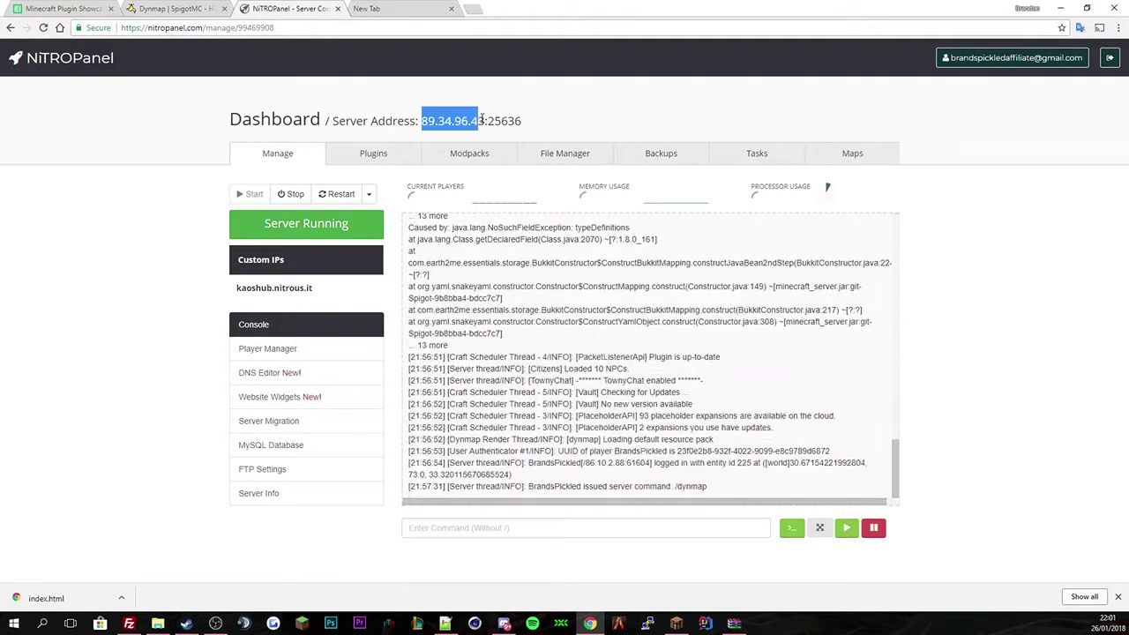
key("ctrl+c")
- Load the Dynmap web map at 89.34.96.43:8123 in the new tab
left_click(386, 8)
key("ctrl+v")
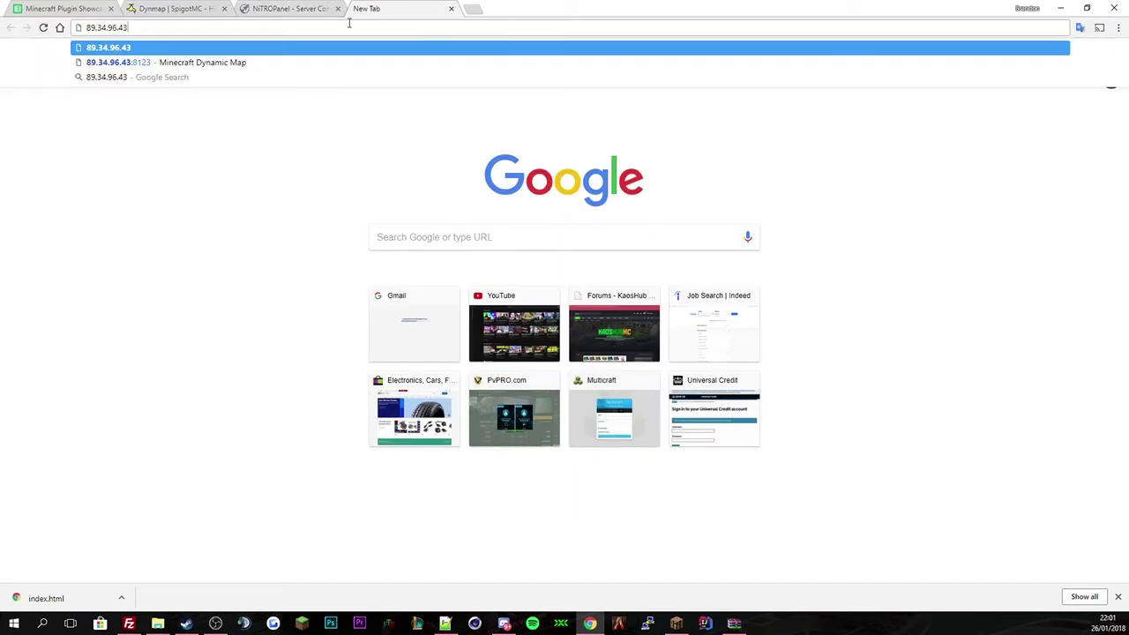
key("Down")
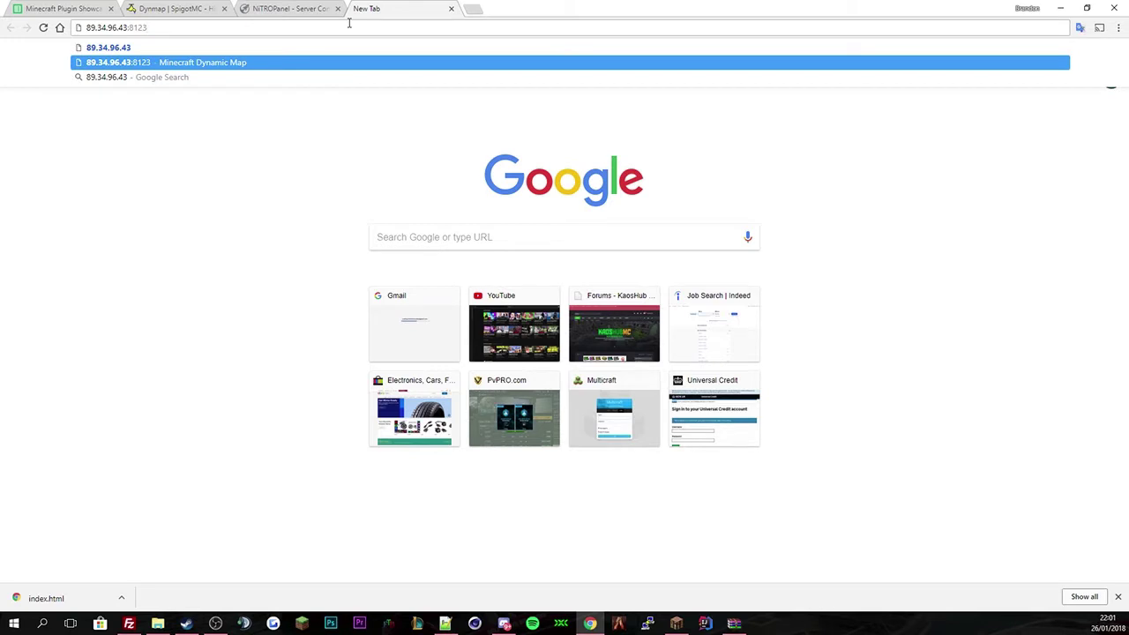
key("Return")
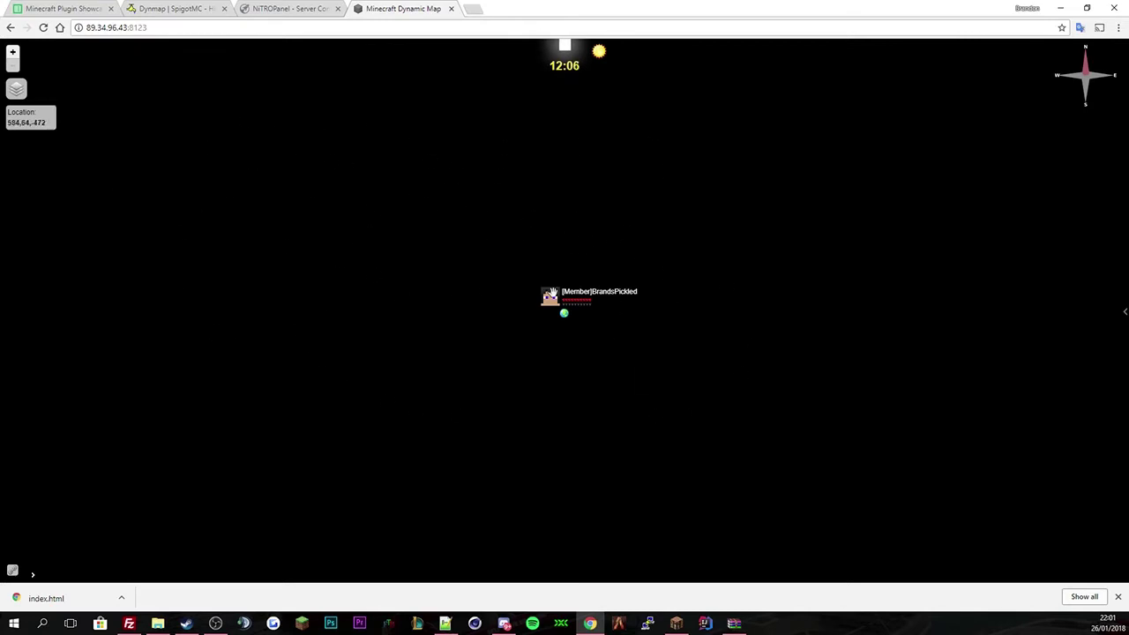
- Check the map's layer control and send the message "Hey" through the web map's chat
left_click(15, 89)
left_click(15, 89)
left_click(15, 100)
left_click(15, 99)
type("Hey")
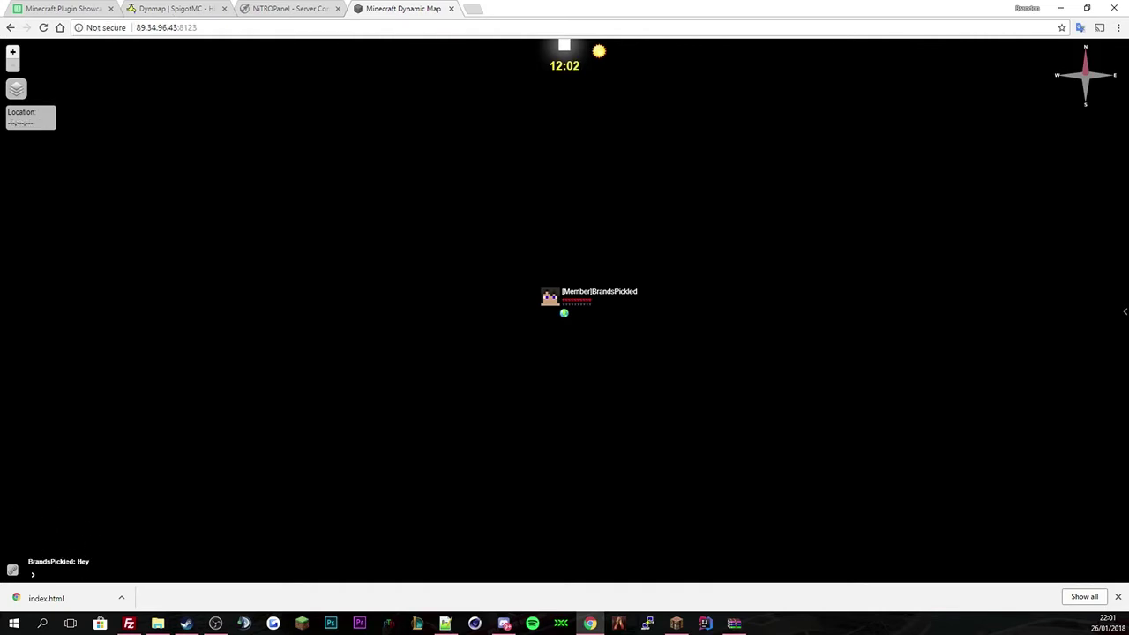
left_click_drag(48, 562, 55, 562)
- Switch to Minecraft, resume the game and send "hey" in the in-game chat
key("alt+Tab")
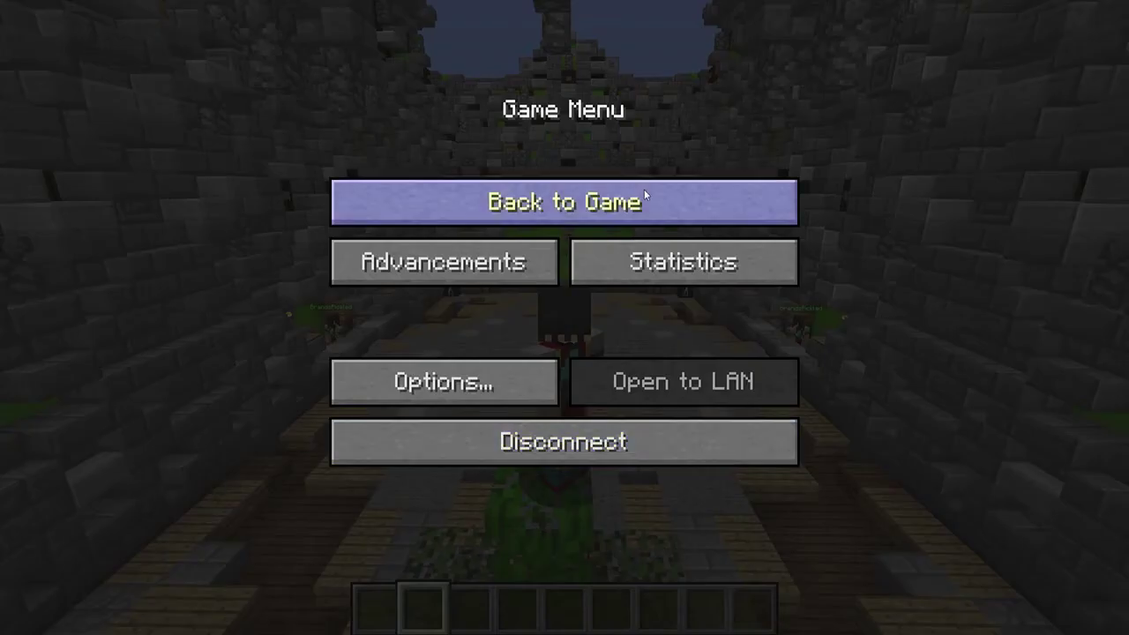
left_click(644, 188)
key("t")
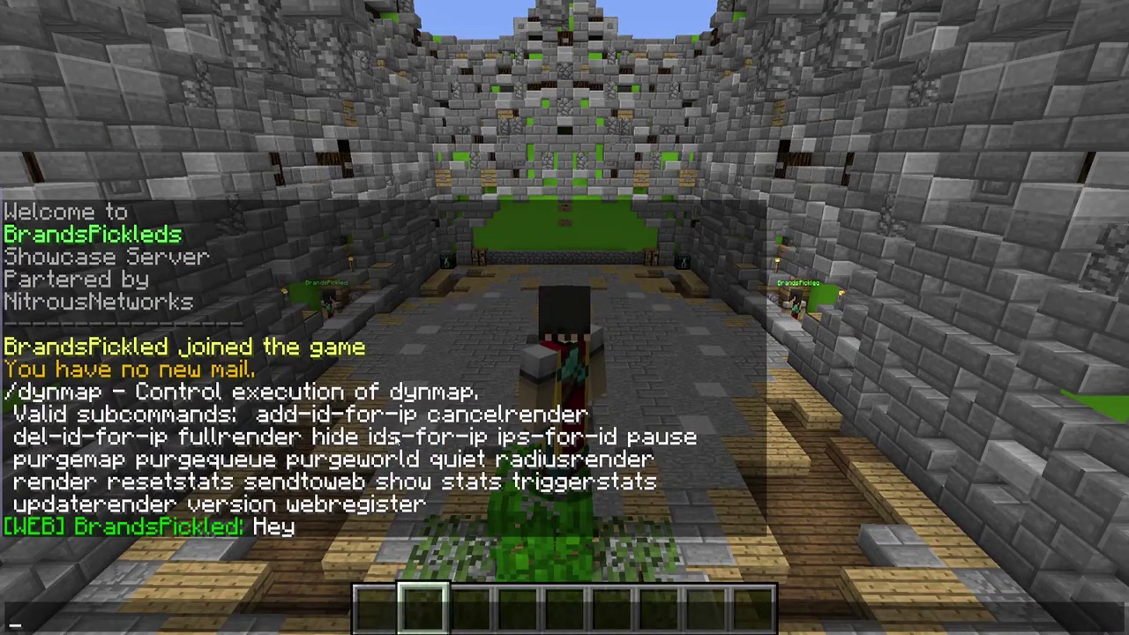
key("Escape")
type("they")
key("Return")
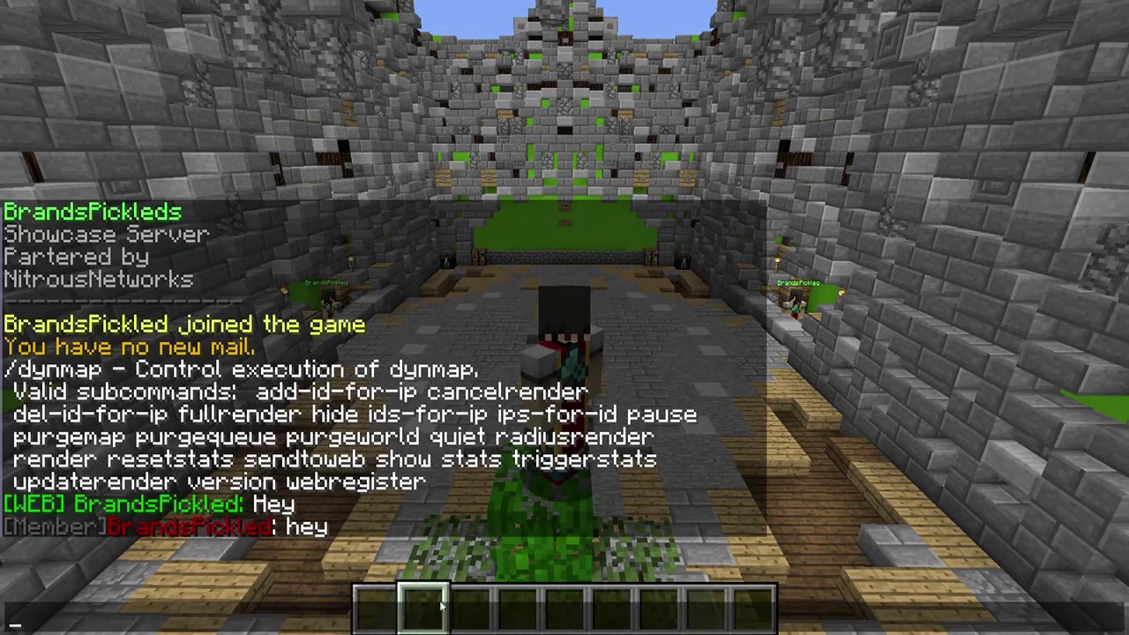
- Switch back to the web map in Chrome and view the area around the player at different zoom levels
key("alt+Tab")
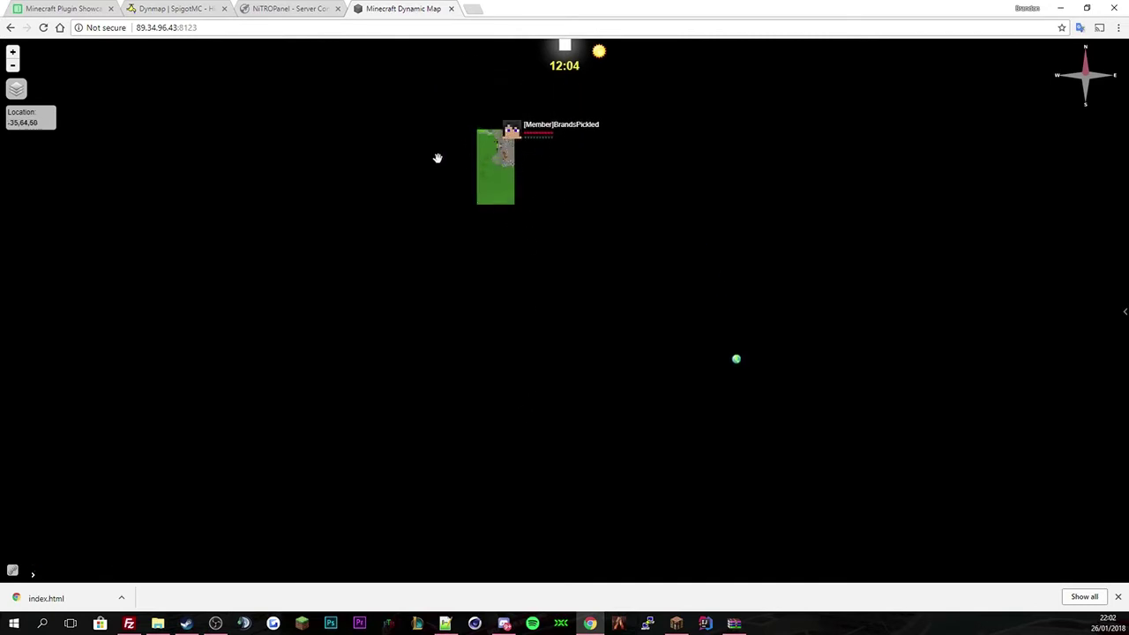
scroll(442, 158, "down", 1)
scroll(442, 159, "down", 3)
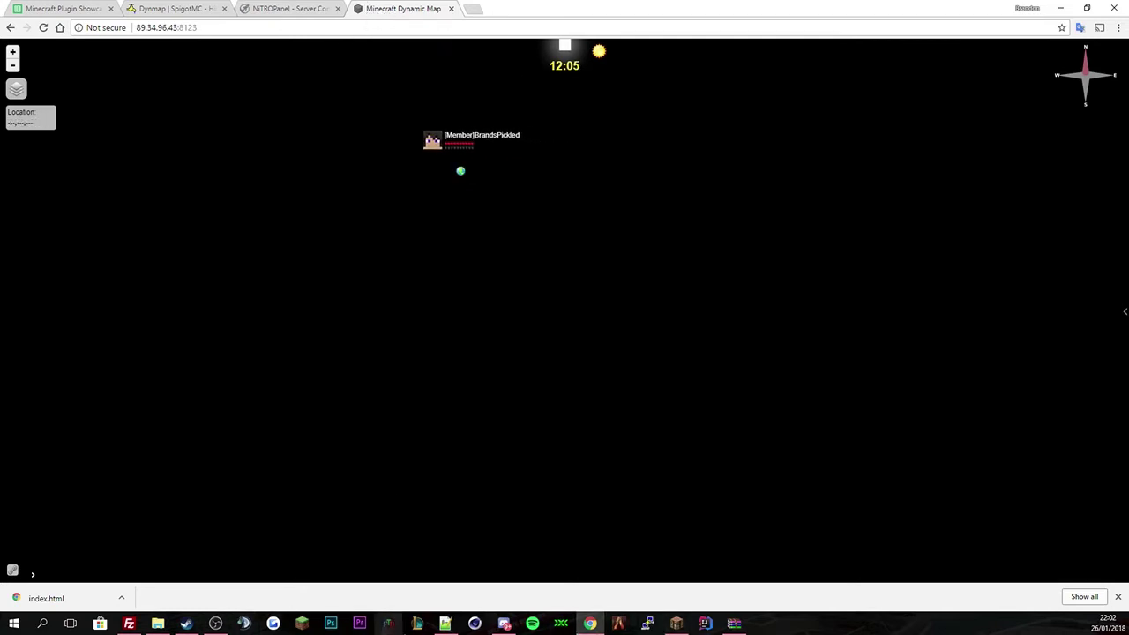
- Switch to Notepad++, change the index.html page title to "BrandsPickled Map" and save the file
left_click(445, 623)
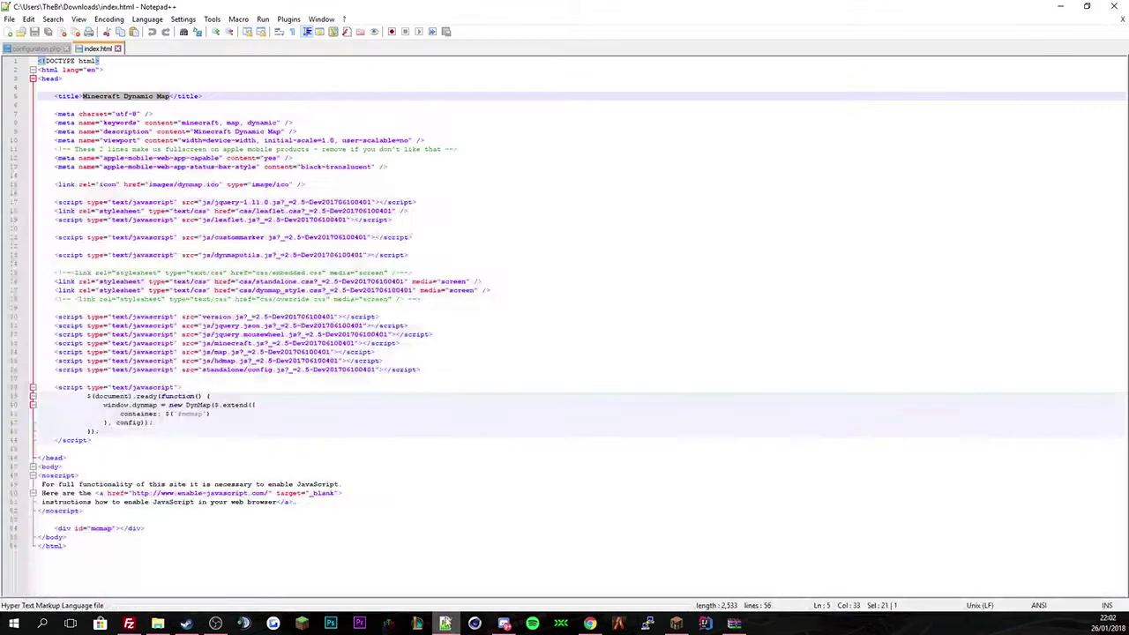
left_click(55, 97)
left_click_drag(83, 95, 172, 96)
type("BrandsPickle")
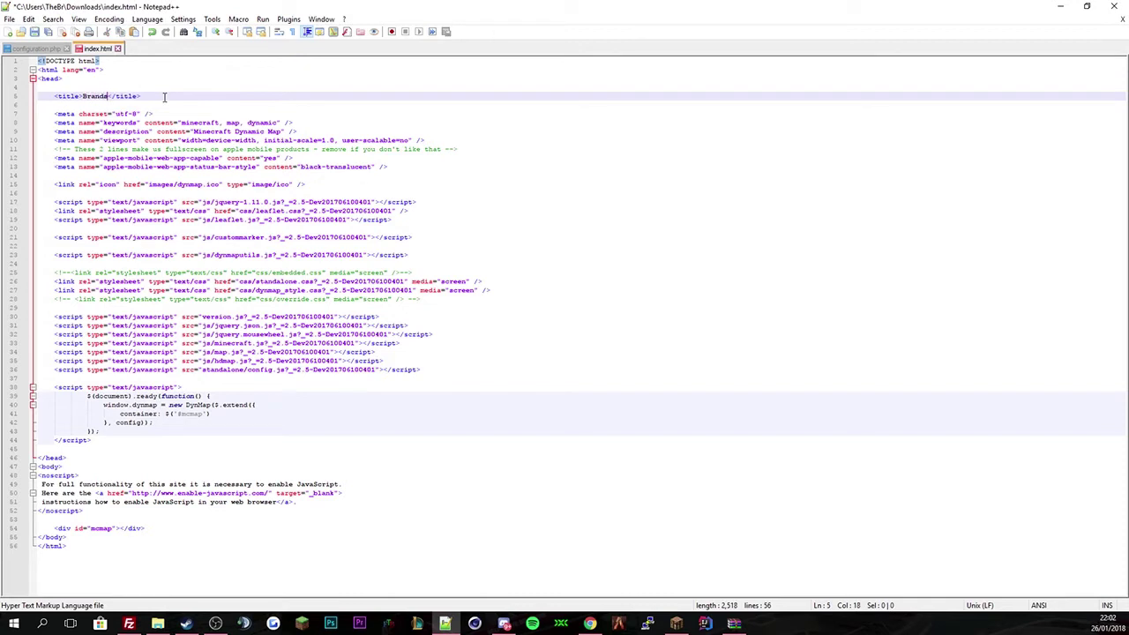
type("d Map")
left_click(295, 112)
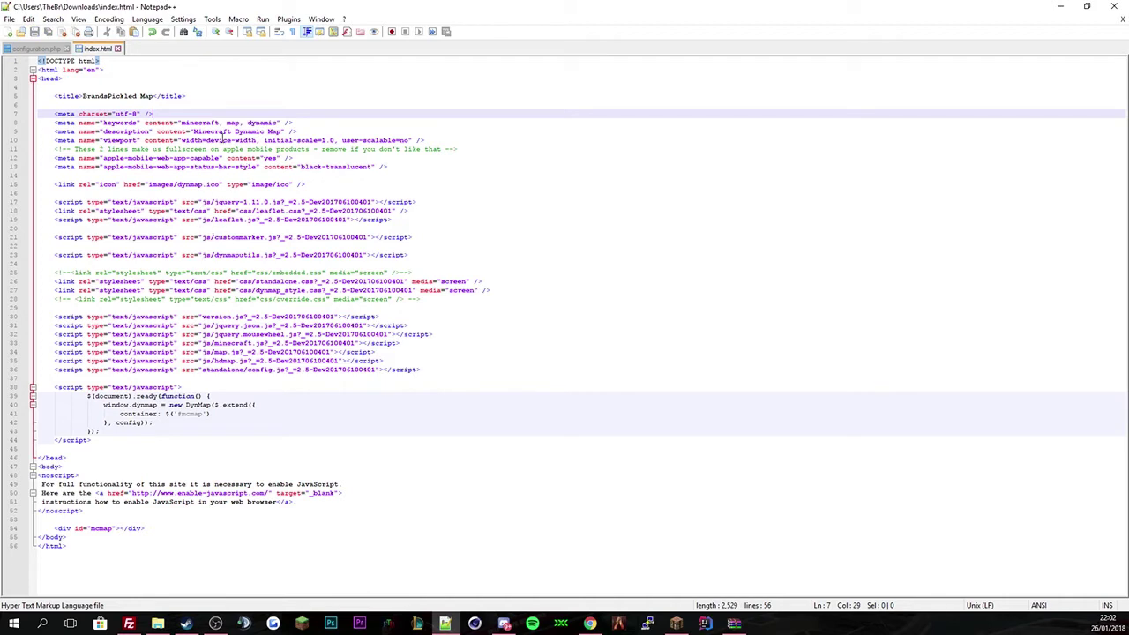
- Replace the description meta tag's content with the page title text "BrandsPickled Map"
left_click_drag(194, 131, 282, 130)
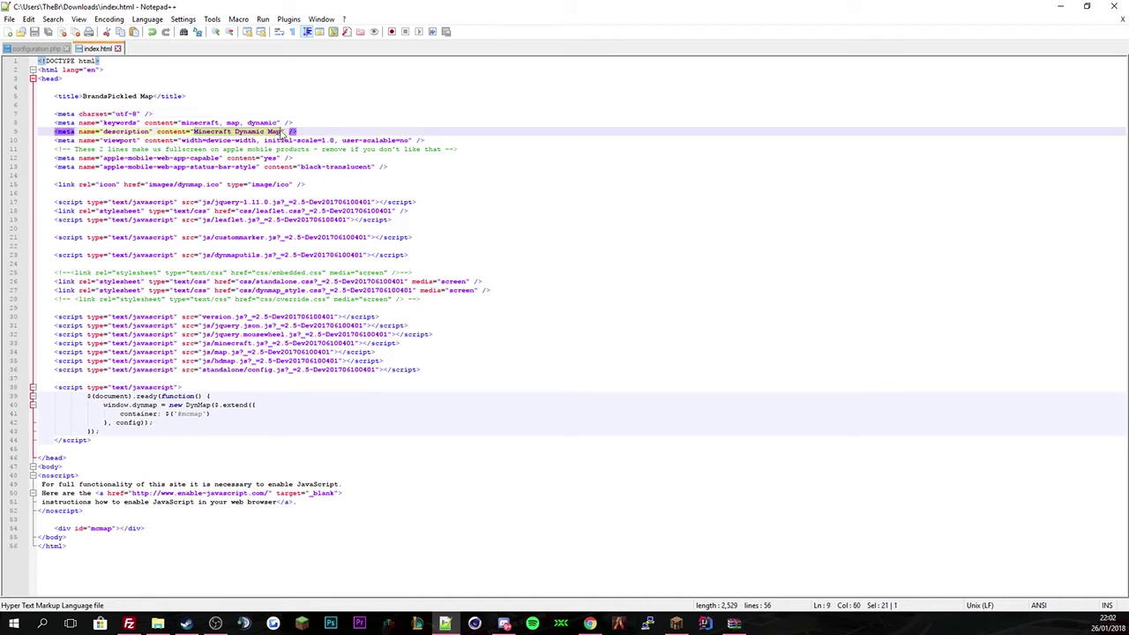
left_click_drag(82, 95, 150, 94)
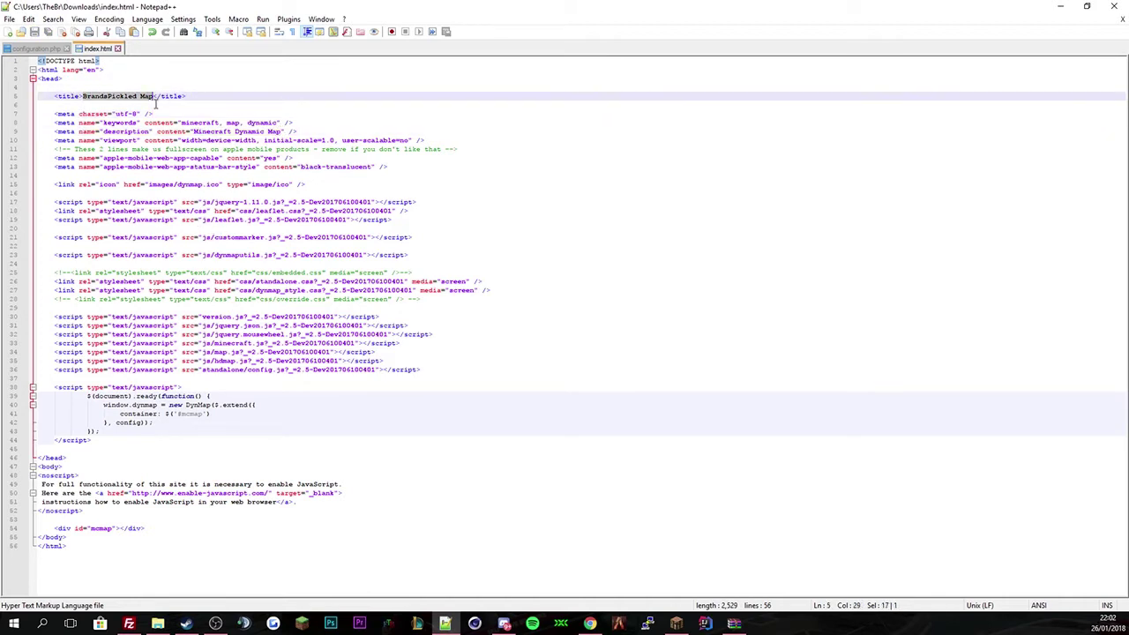
key("ctrl+c")
left_click_drag(192, 131, 282, 132)
key("ctrl+v")
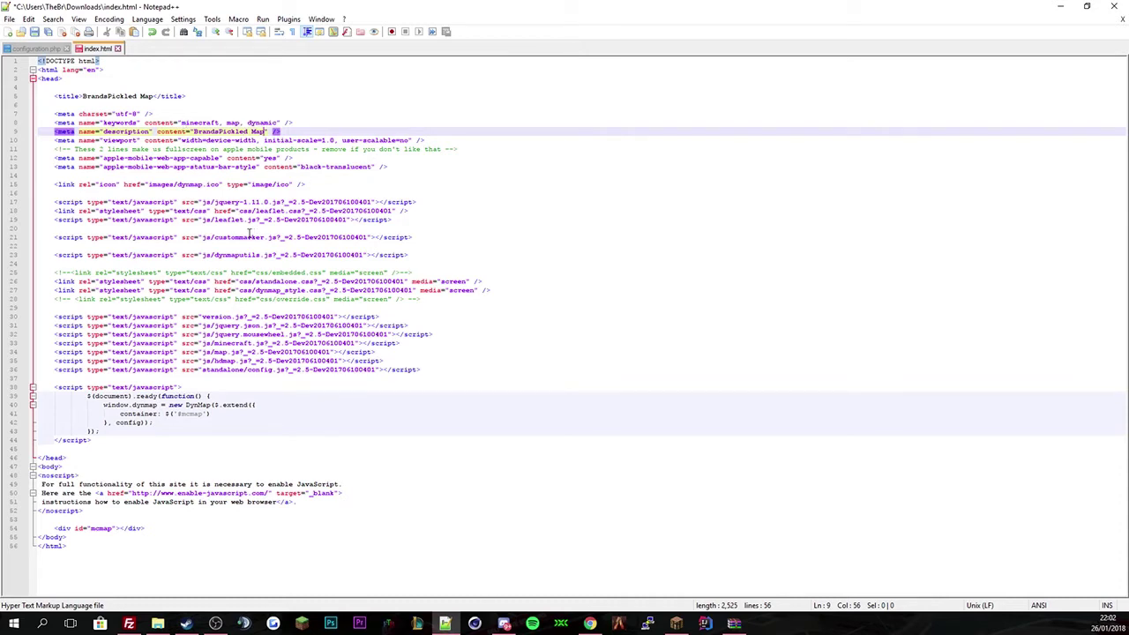
- Save index.html and minimise Notepad++ to return to Chrome
key("ctrl+s")
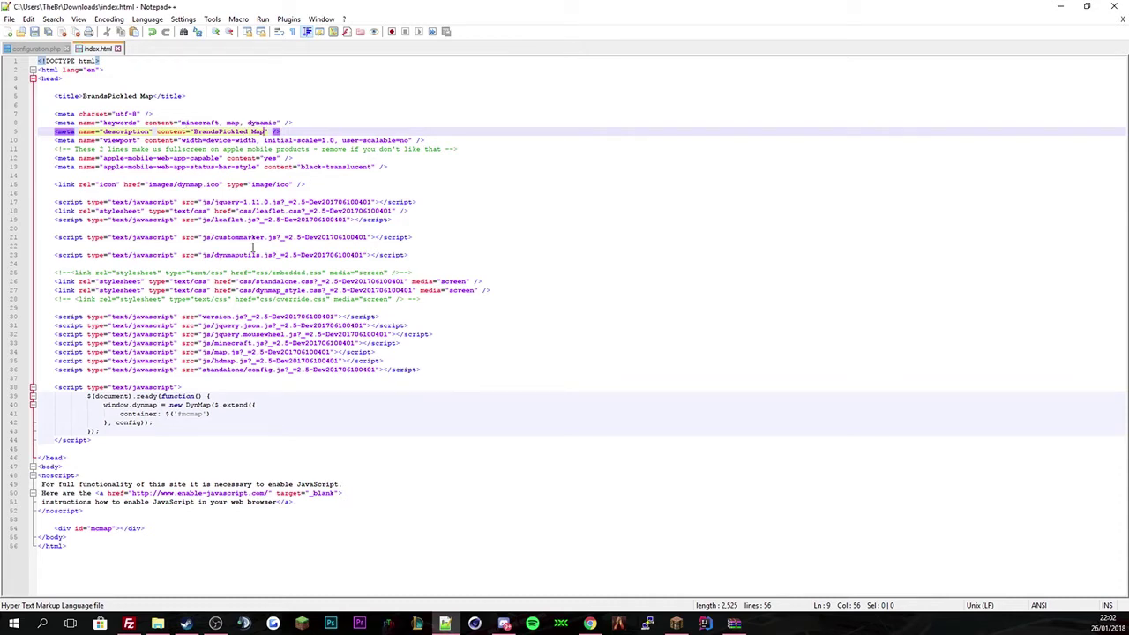
left_click(1083, 7)
left_click(353, 182)
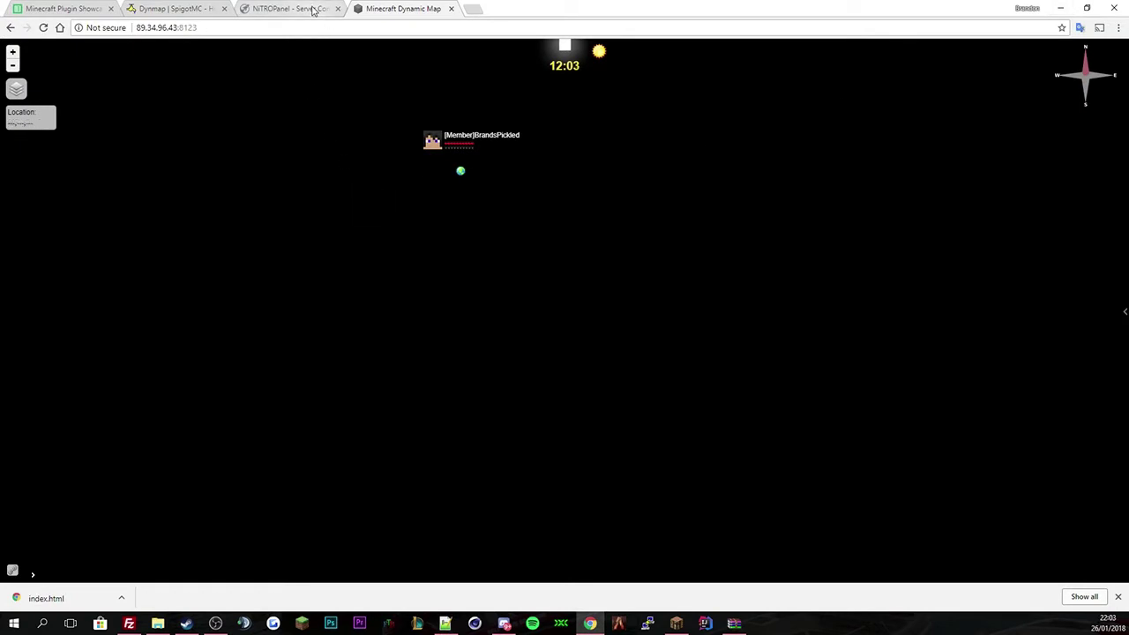
- Switch to the NiTROPanel page and open the dynmap folder inside plugins in the file manager
left_click(314, 11)
left_click(554, 154)
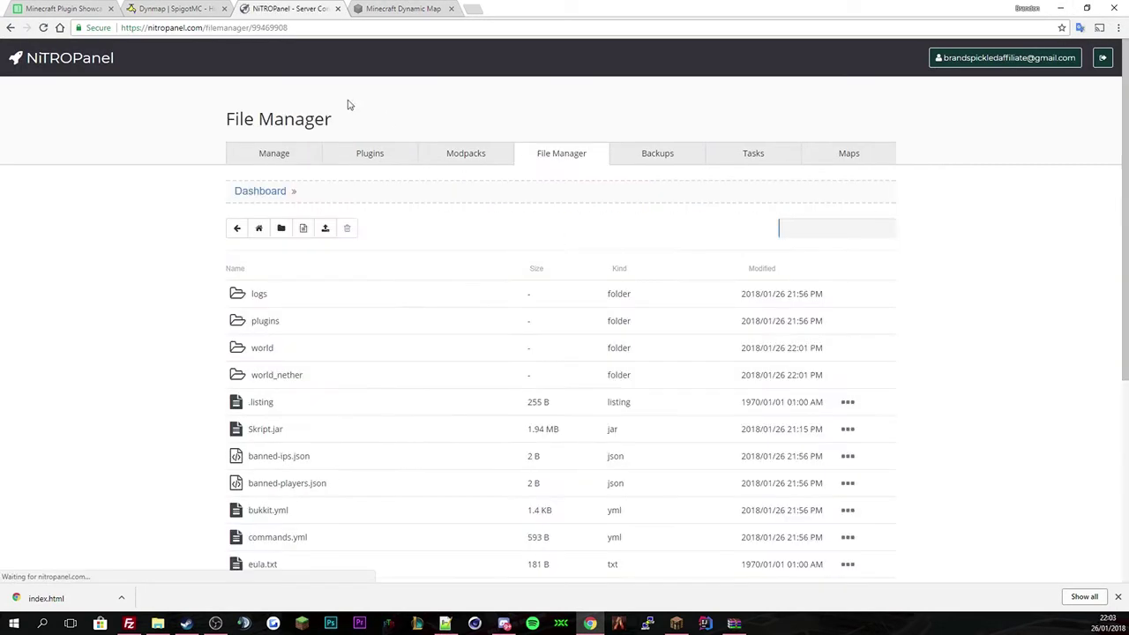
left_click(265, 321)
scroll(312, 305, "down", 5)
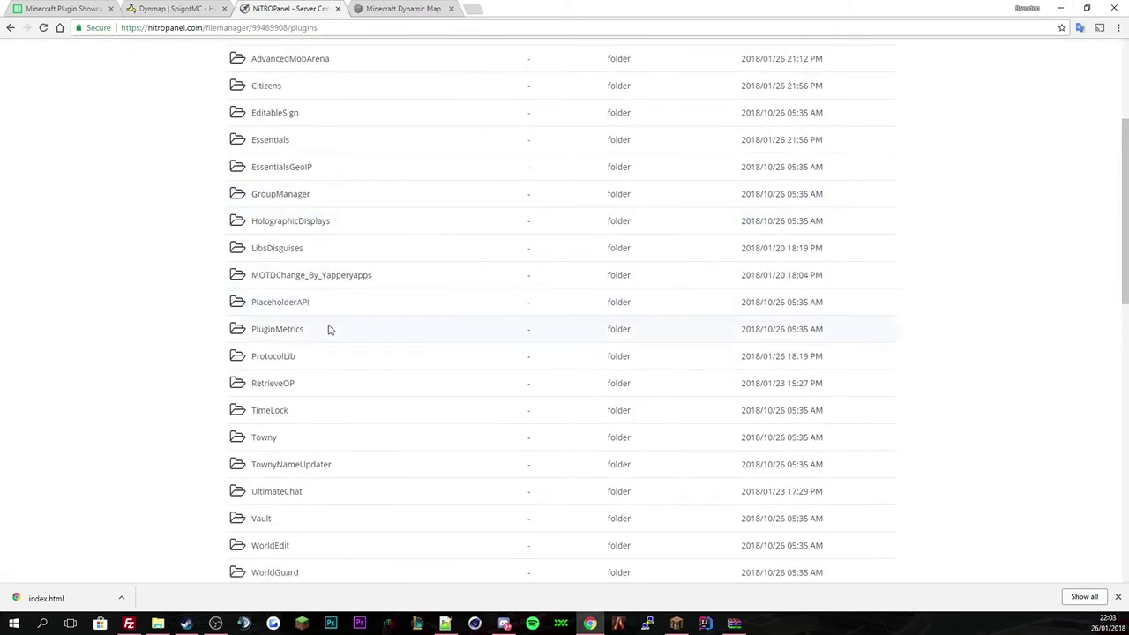
scroll(326, 338, "down", 2)
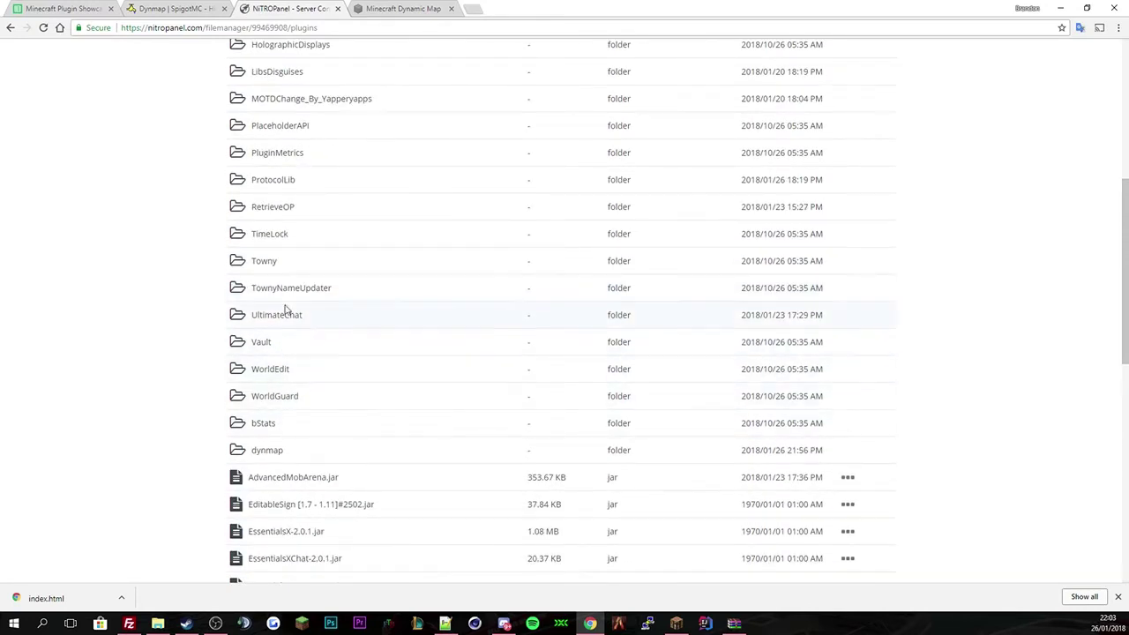
scroll(311, 299, "up", 2)
scroll(309, 265, "down", 2)
left_click(266, 453)
scroll(414, 247, "down", 1)
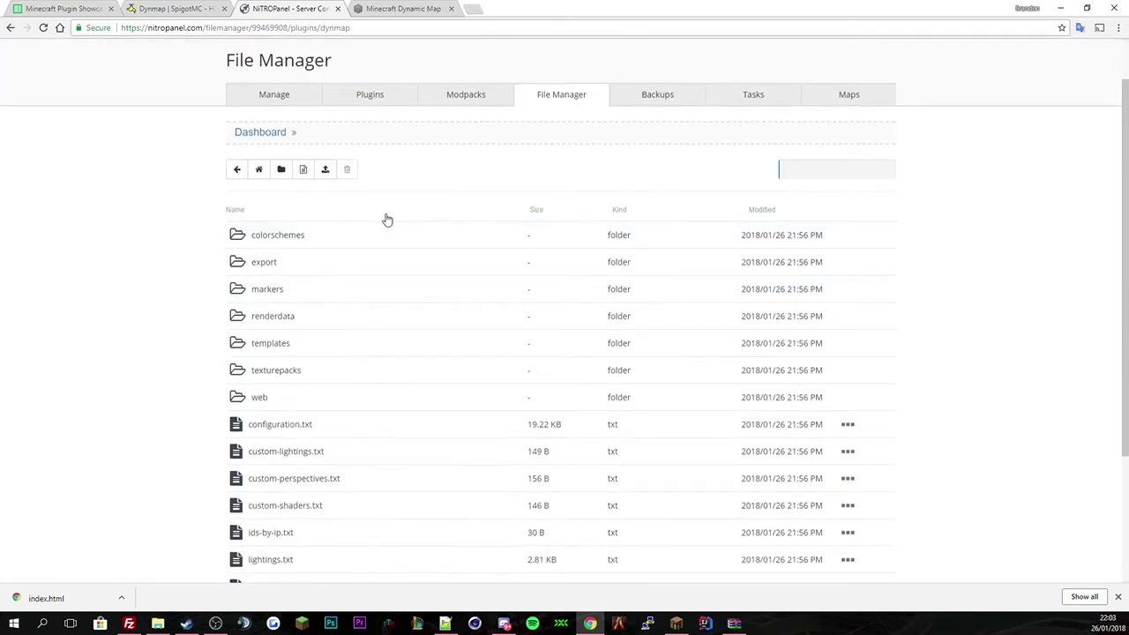
- Open configuration.txt from the dynmap folder for editing
scroll(384, 226, "down", 2)
right_click(322, 255)
left_click(351, 292)
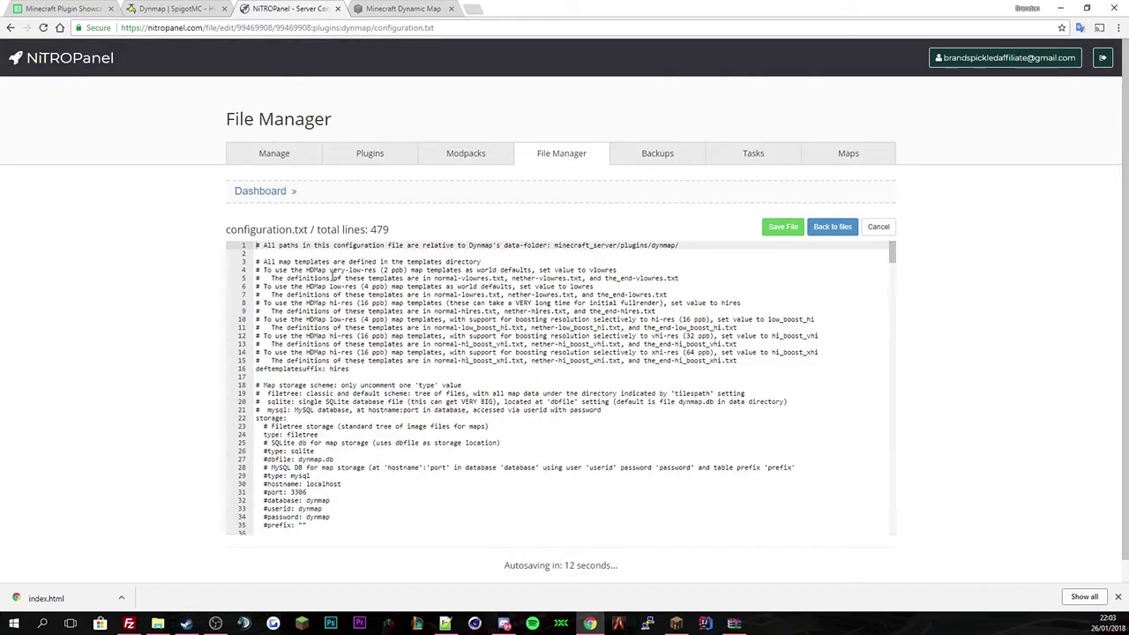
- Examine the map storage scheme comments and the filetree and MySQL storage types in configuration.txt
scroll(332, 277, "down", 1)
left_click(302, 397)
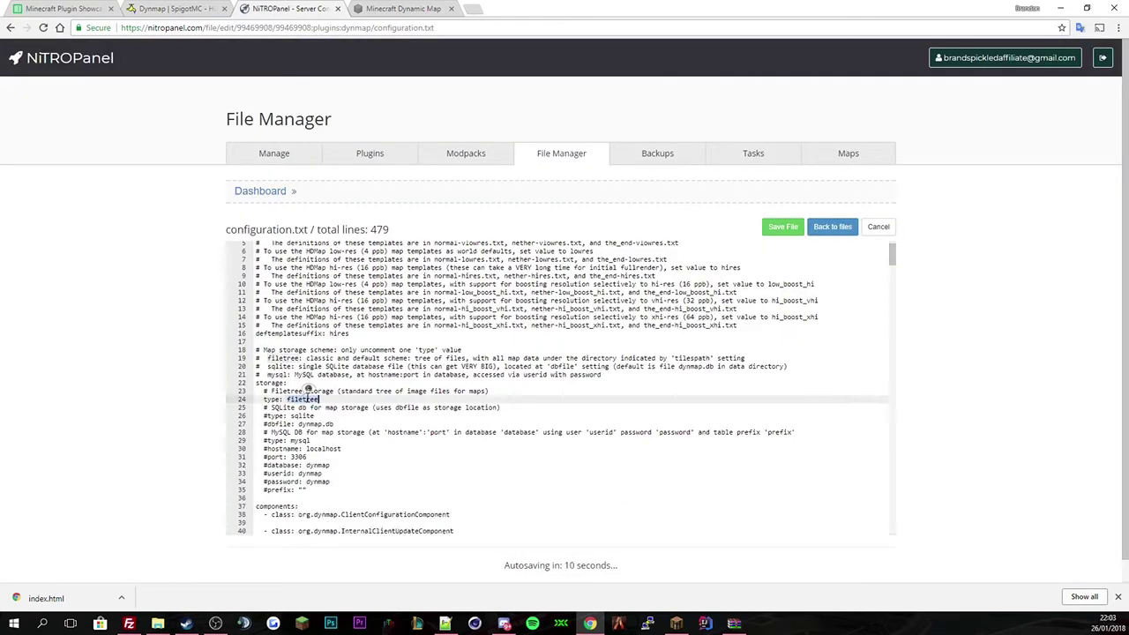
double_click(302, 374)
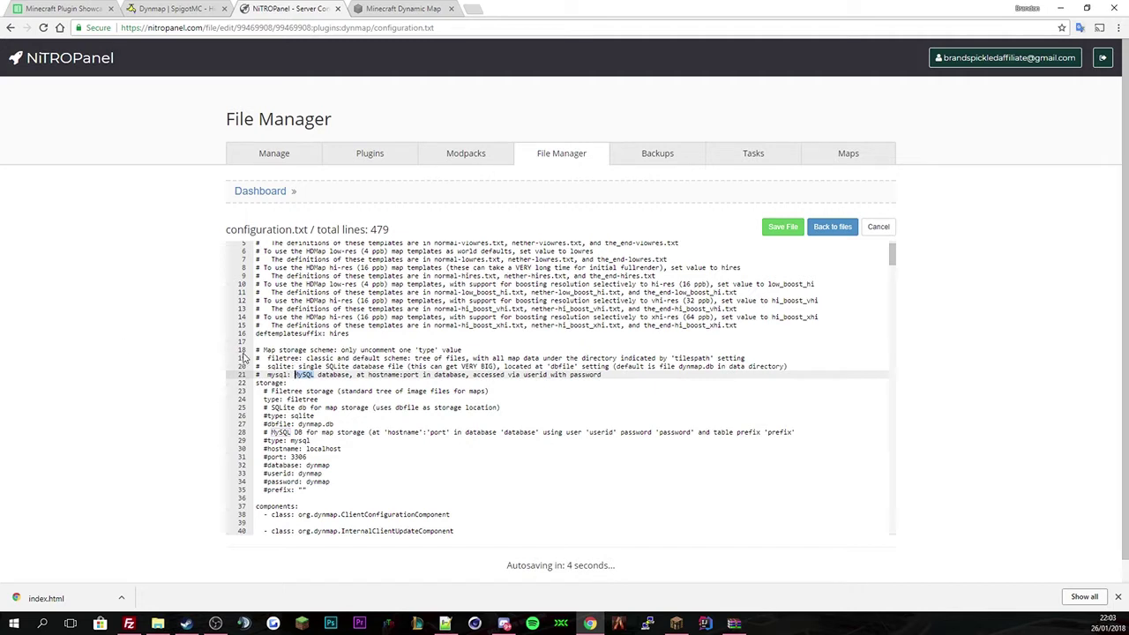
left_click(291, 351)
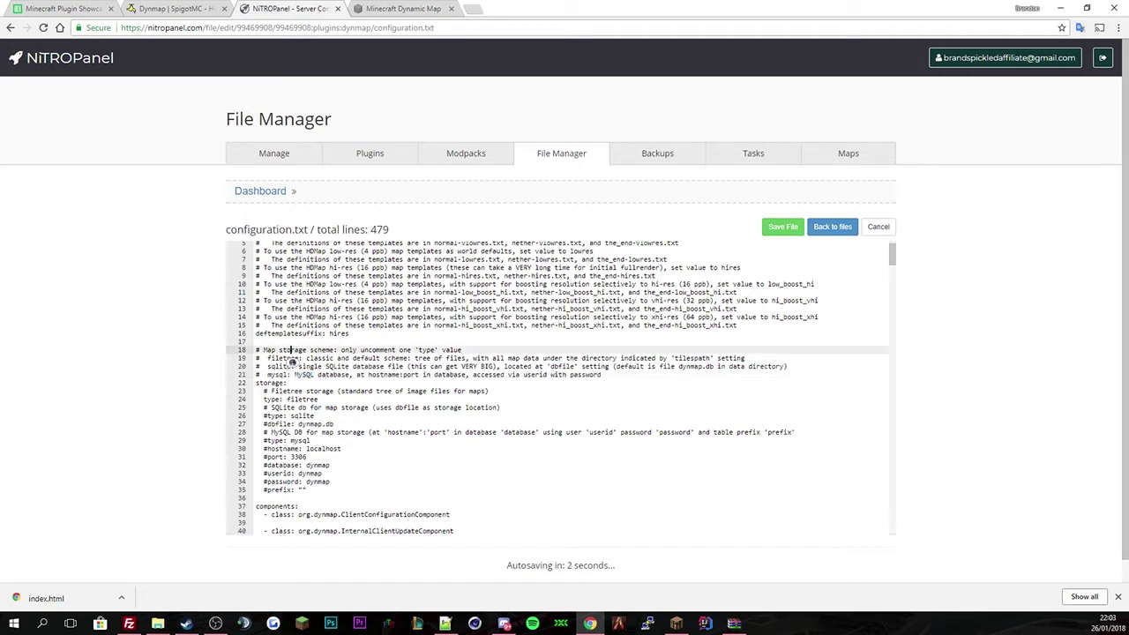
- Switch to Minecraft and run "/dynmap radiusrender 100" in the chat
key("alt+Tab")
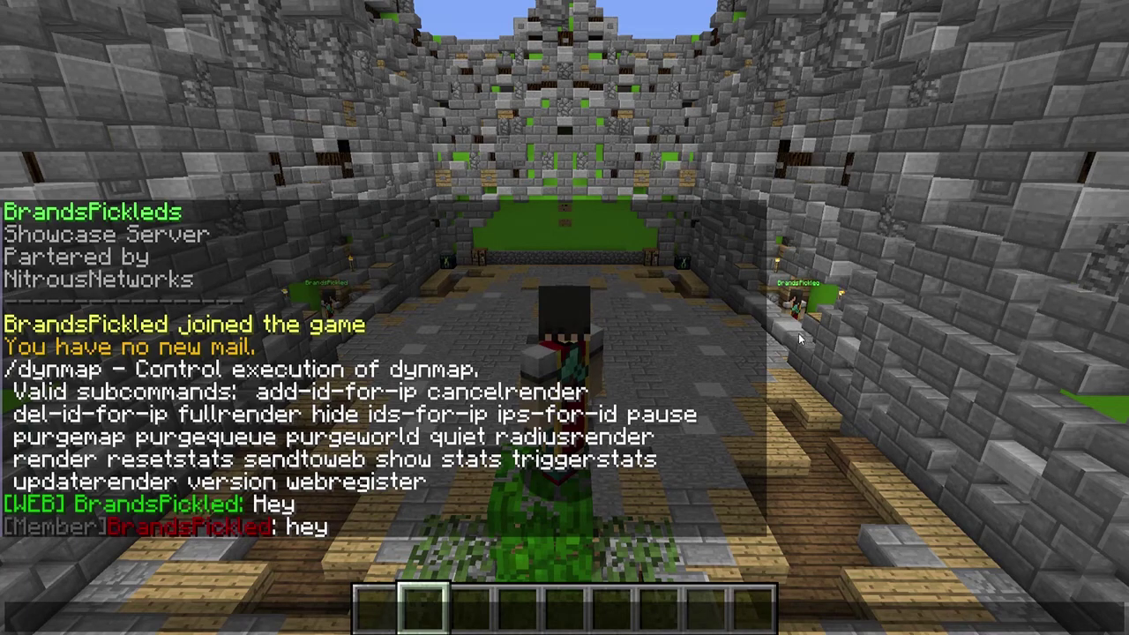
type("hey")
key("Escape")
type("t")
type("/d")
type("y")
type("/")
type("dynmap")
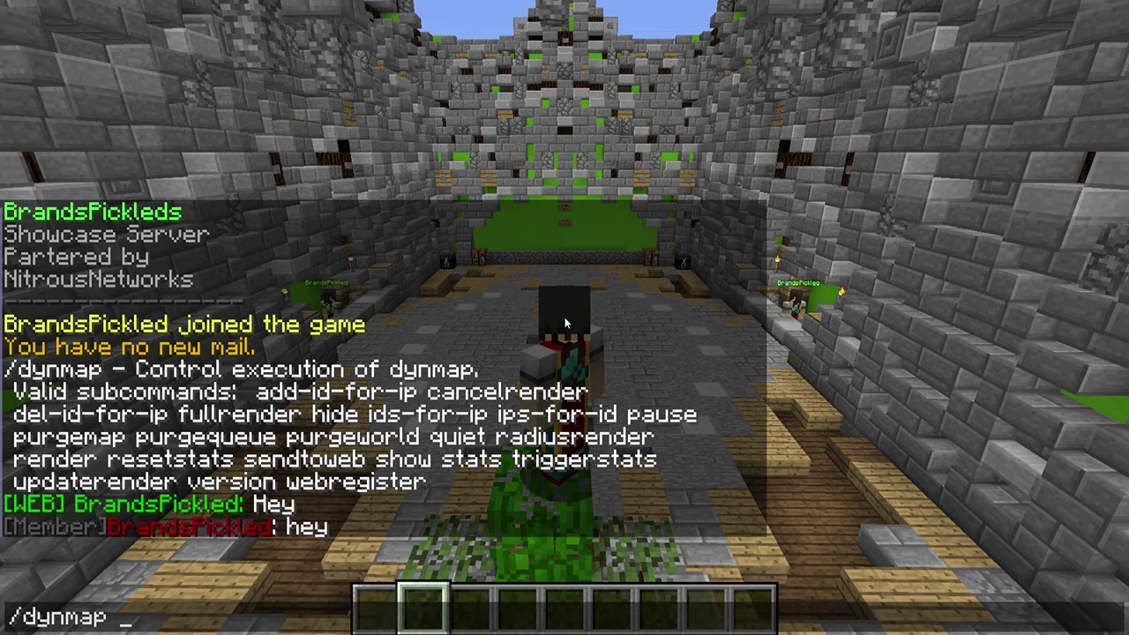
type("radiusrender ")
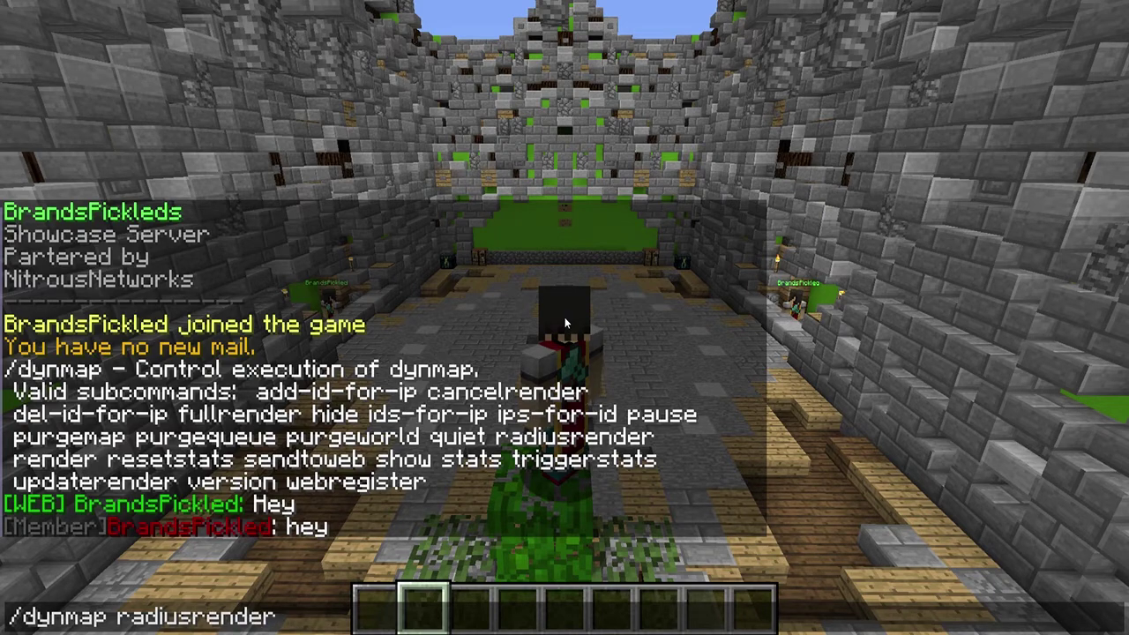
type("100")
key("Return")
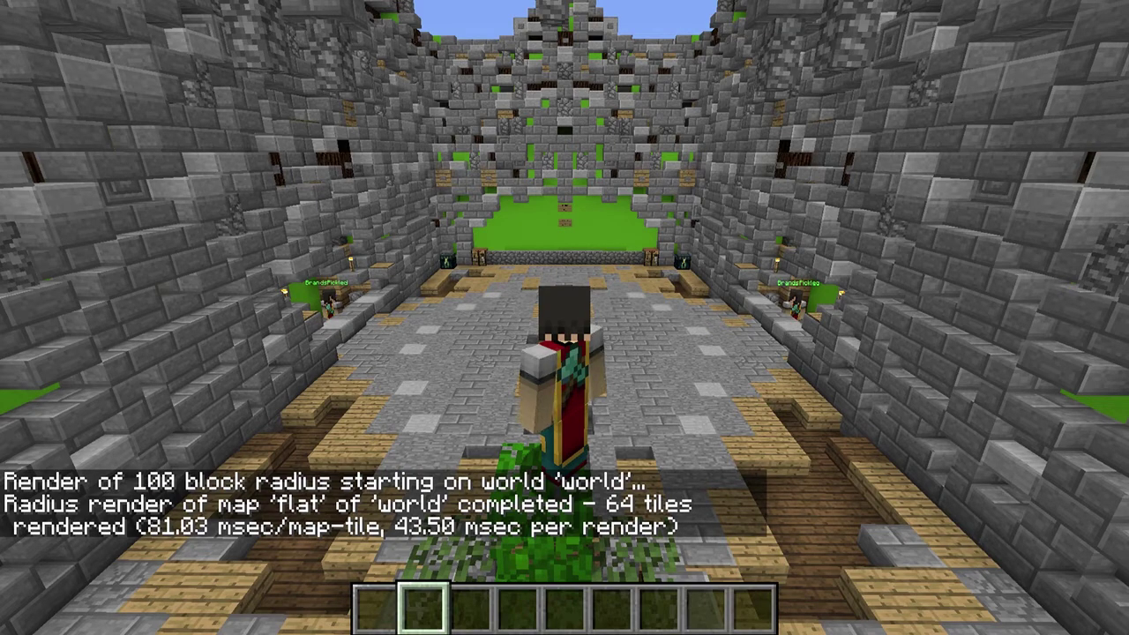
key("t")
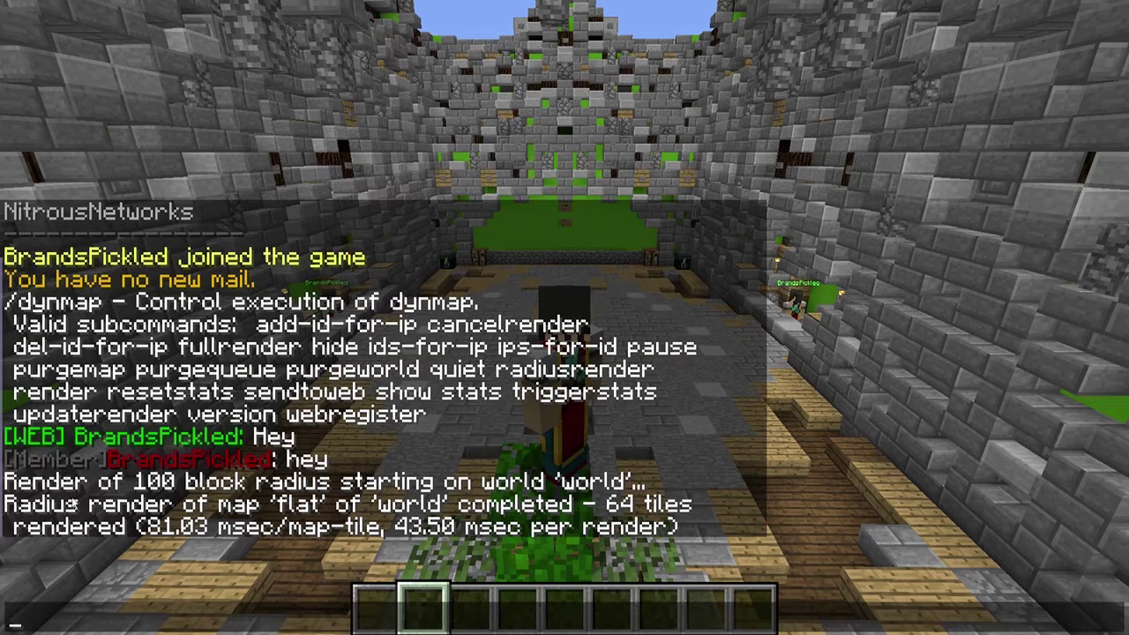
key("Escape")
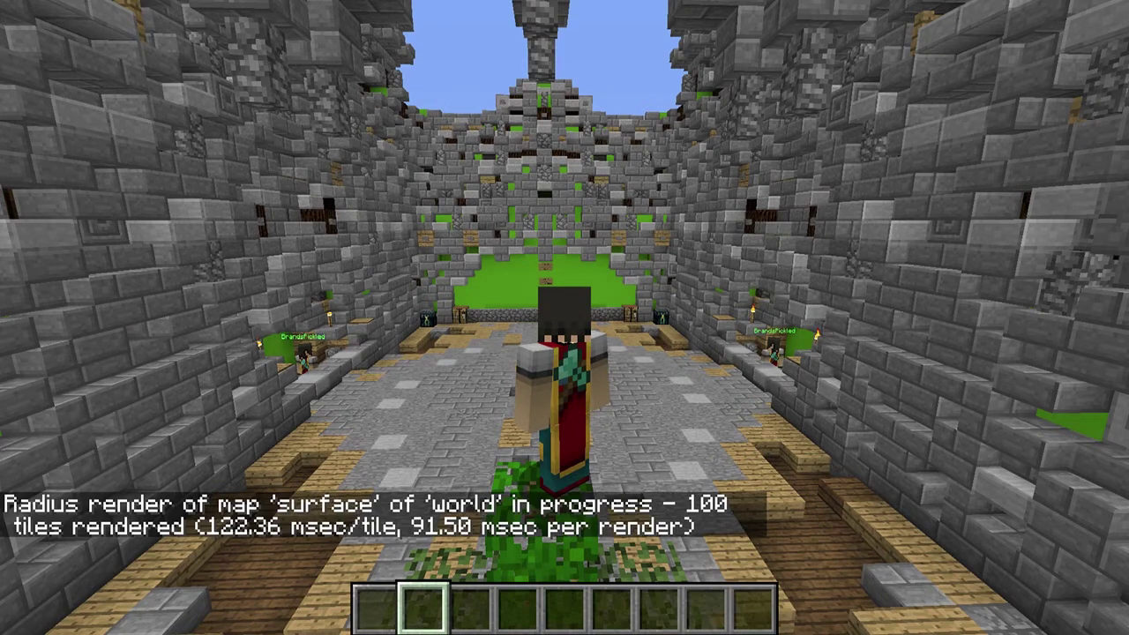
- Replace the recalled chat command with "/dynmap quiet" and run it
key("t")
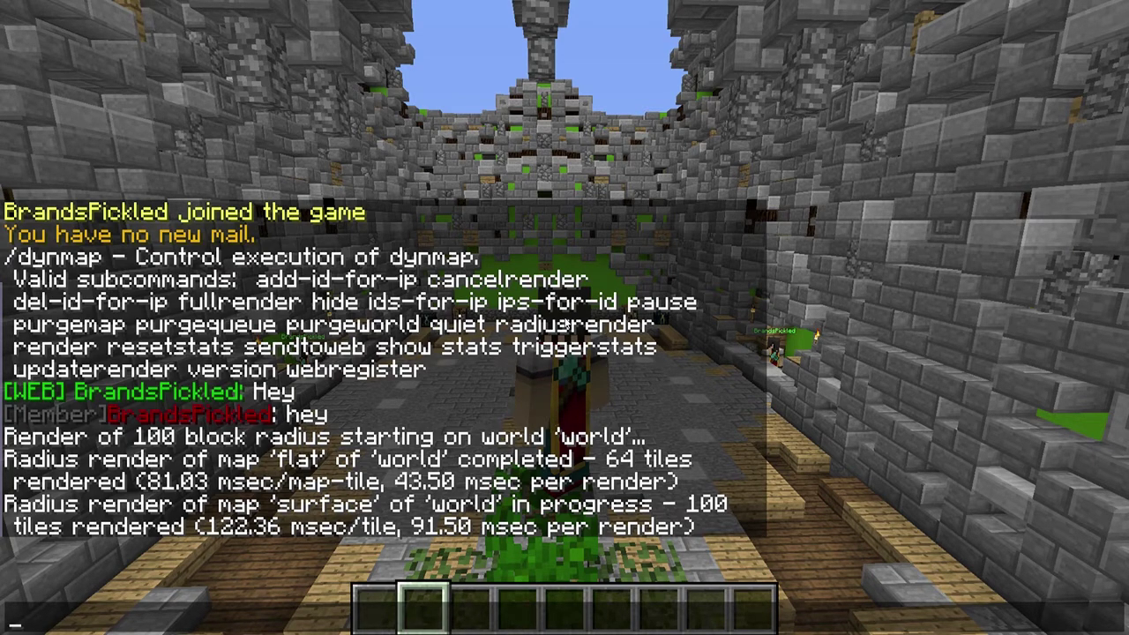
key("Up")
key("BackSpace")
key("BackSpace")
key("BackSpace")
key("BackSpace")
key("BackSpace")
key("BackSpace")
key("BackSpace")
key("BackSpace")
key("BackSpace")
key("BackSpace")
key("BackSpace")
key("BackSpace")
key("BackSpace")
key("BackSpace")
key("BackSpace")
key("BackSpace")
key("BackSpace")
key("BackSpace")
key("BackSpace")
key("BackSpace")
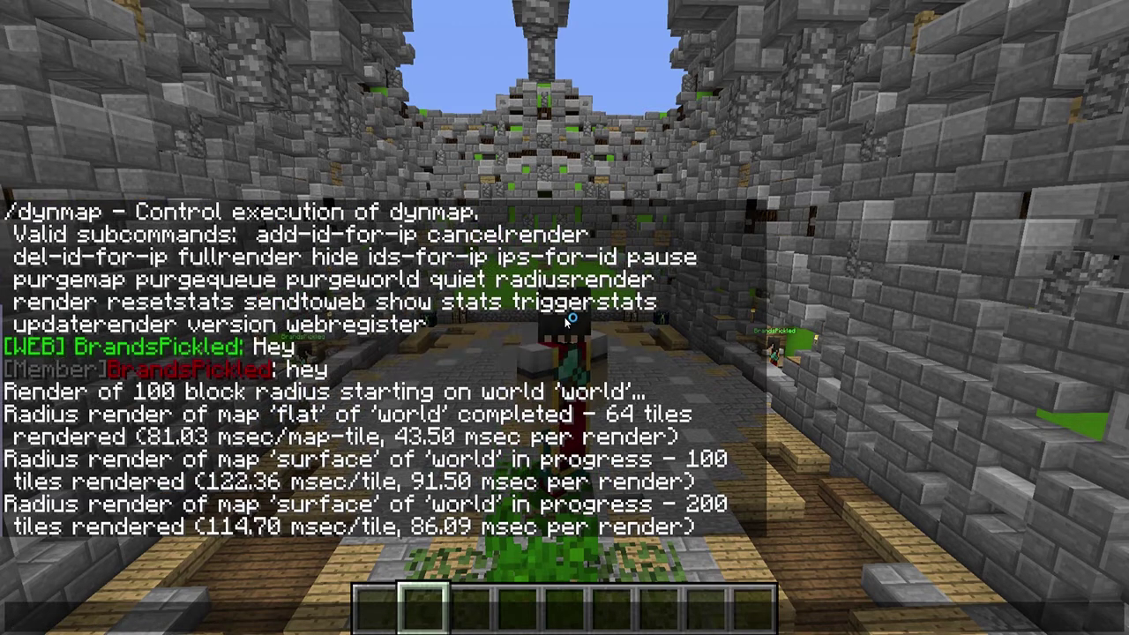
type("/dynmap")
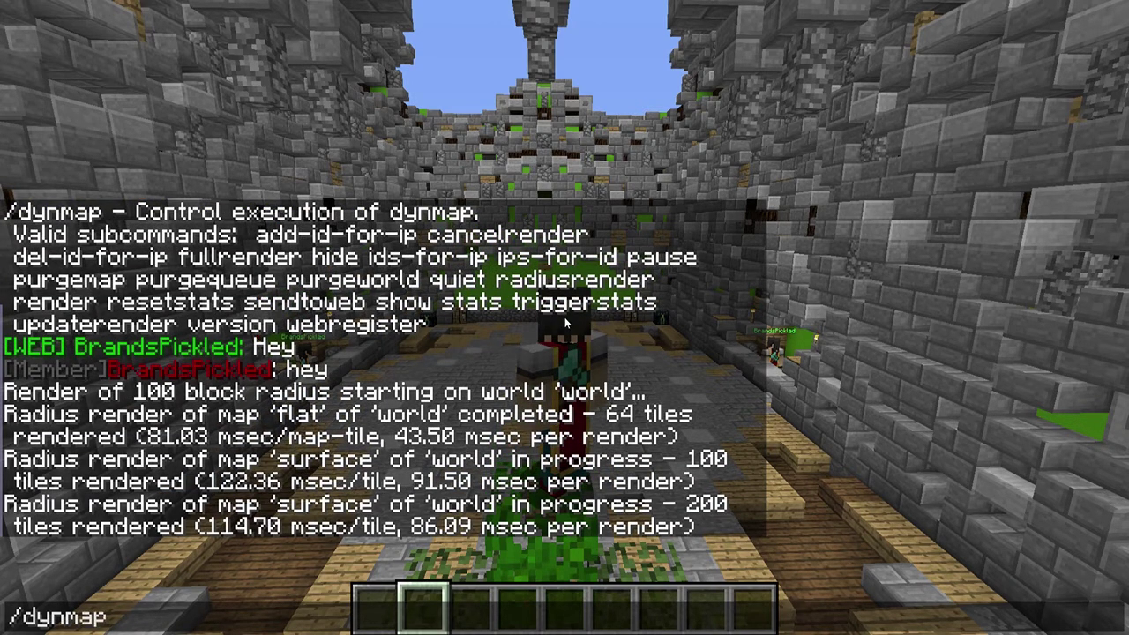
type(" quirt")
key("BackSpace")
key("BackSpace")
type("et")
key("Return")
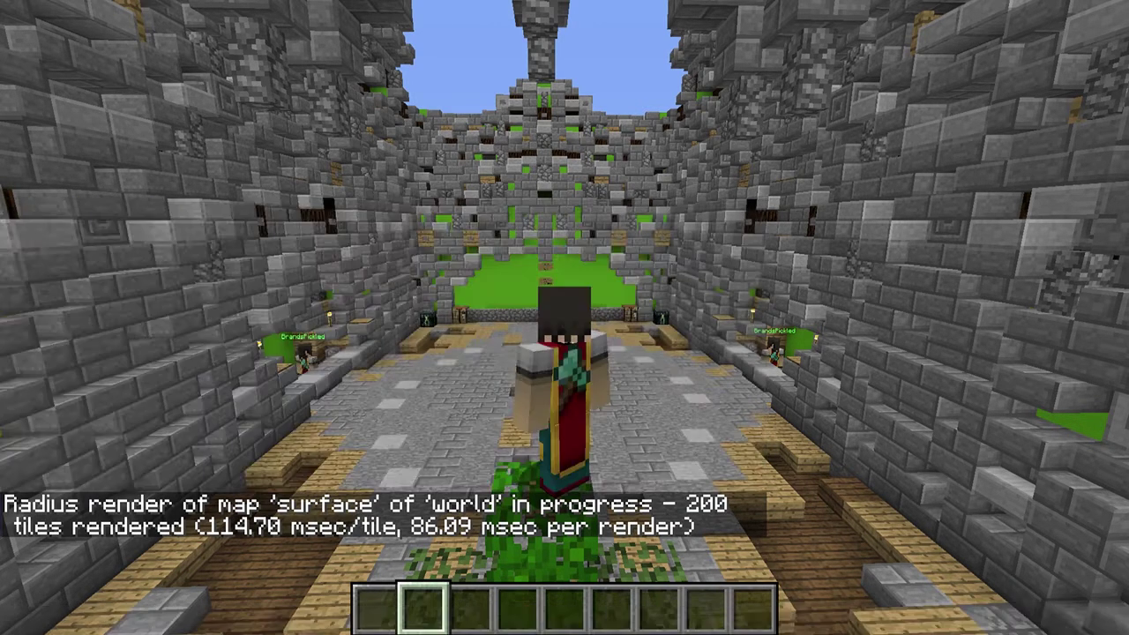
- Reopen the chat and review the listed /dynmap subcommands without sending another command
key("t")
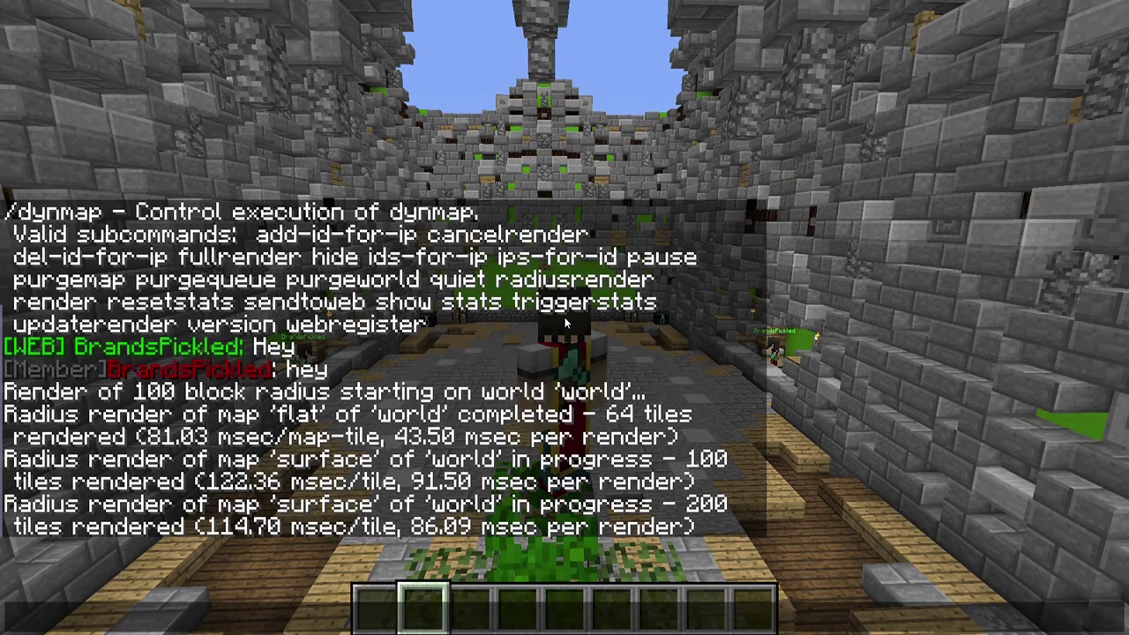
key("Up")
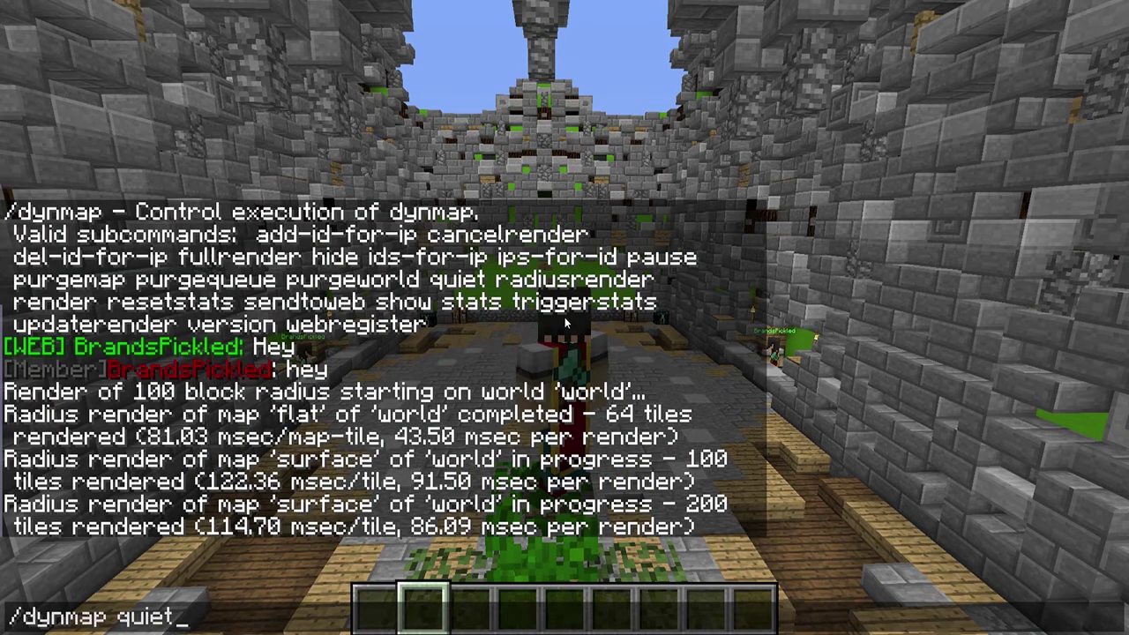
key("Down")
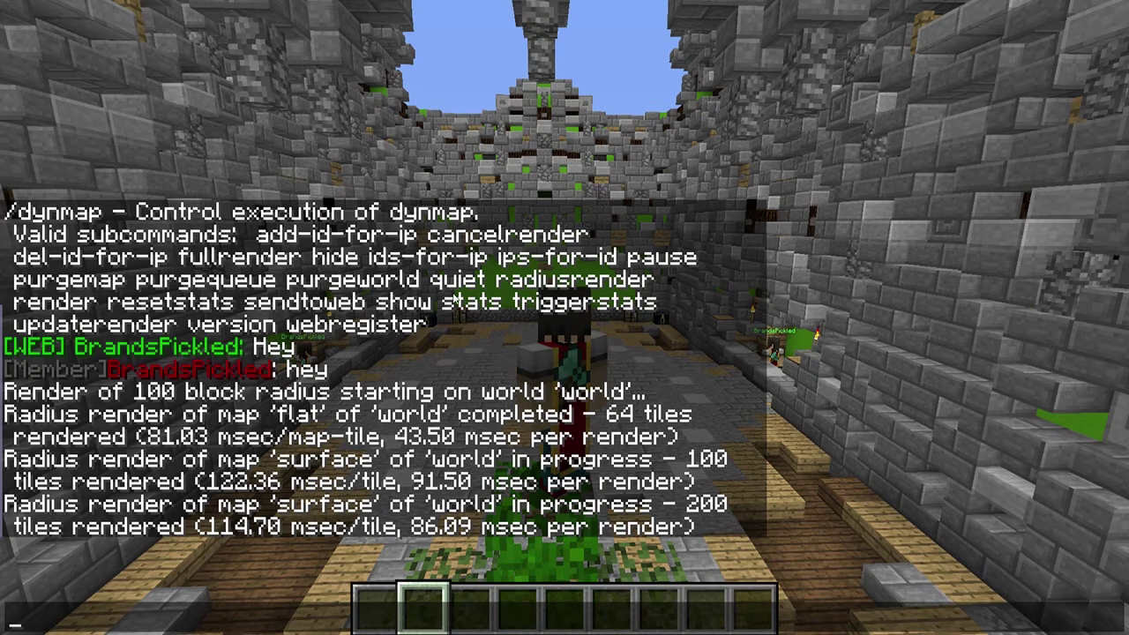
key("Escape")
key("t")
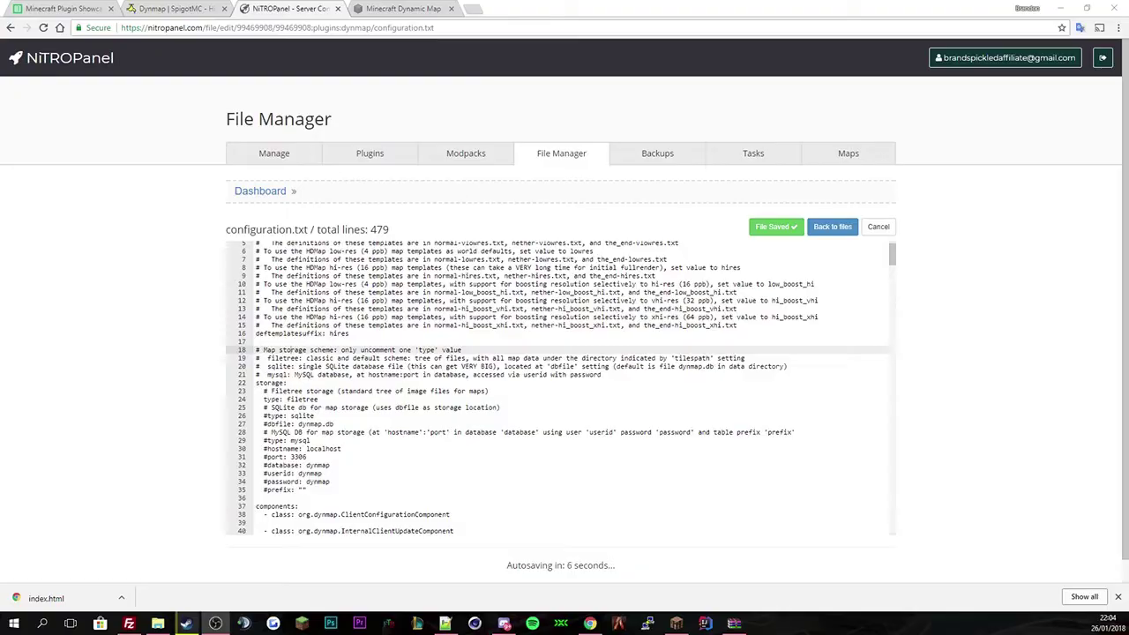
- Switch back to configuration.txt in Chrome and examine the filetree, SQLite and MySQL lines of the storage section
left_click(581, 385)
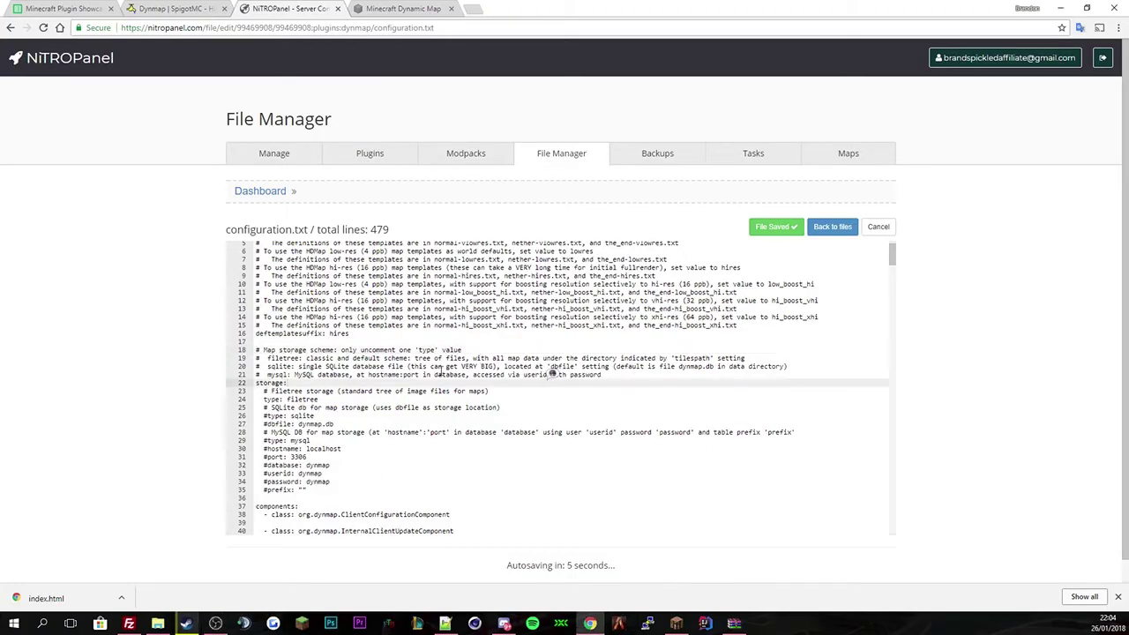
left_click_drag(353, 481, 262, 374)
left_click(308, 411)
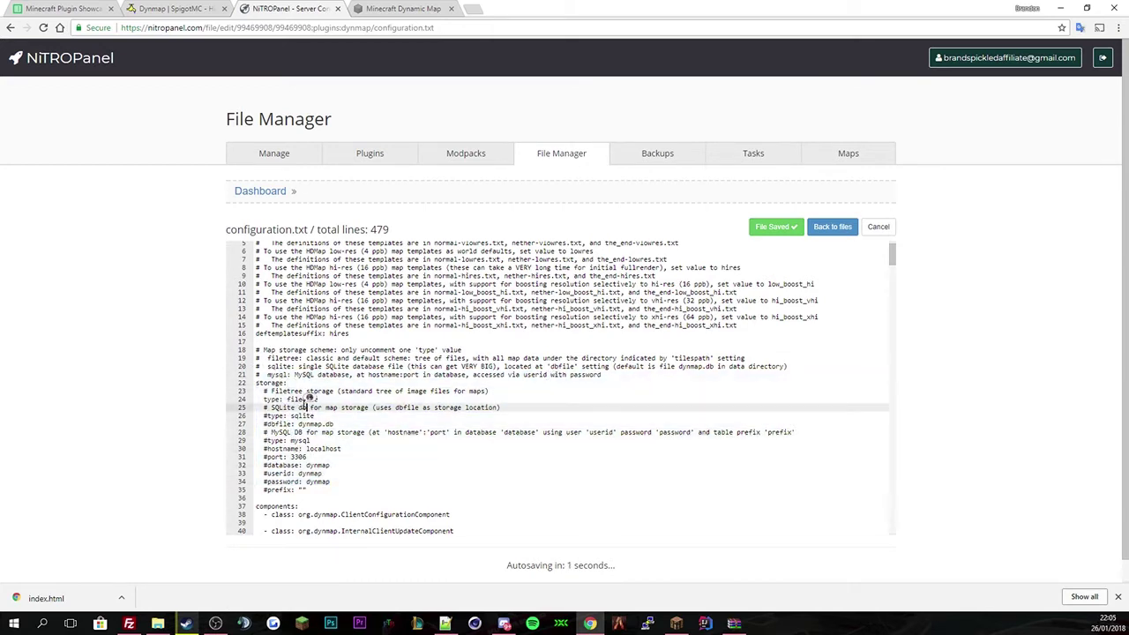
left_click(292, 399)
left_click(366, 424)
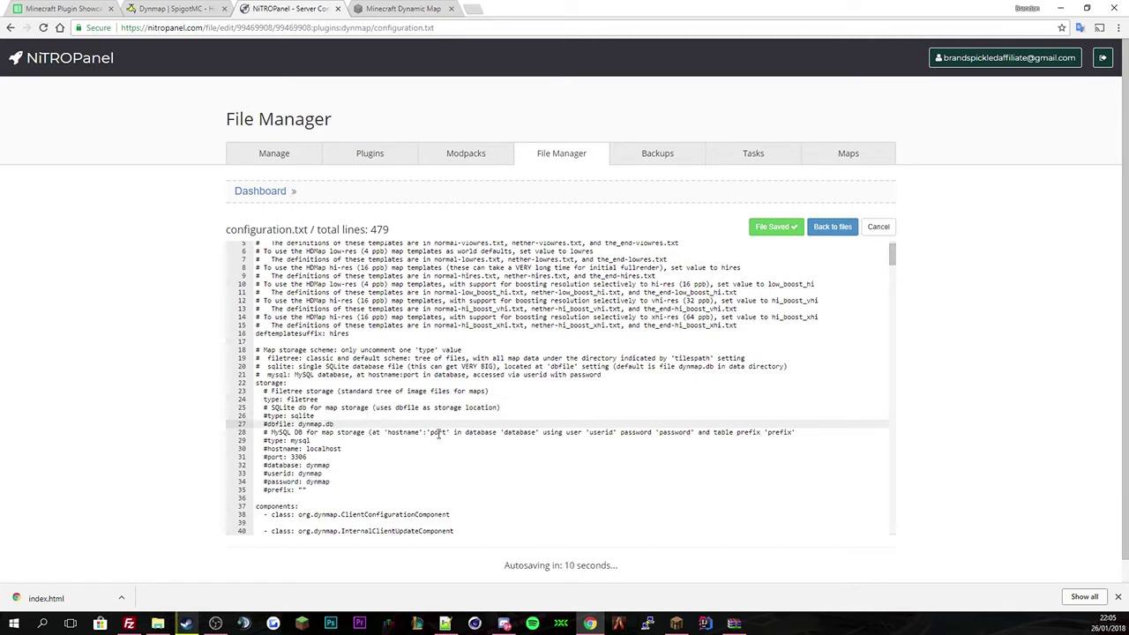
left_click(304, 416)
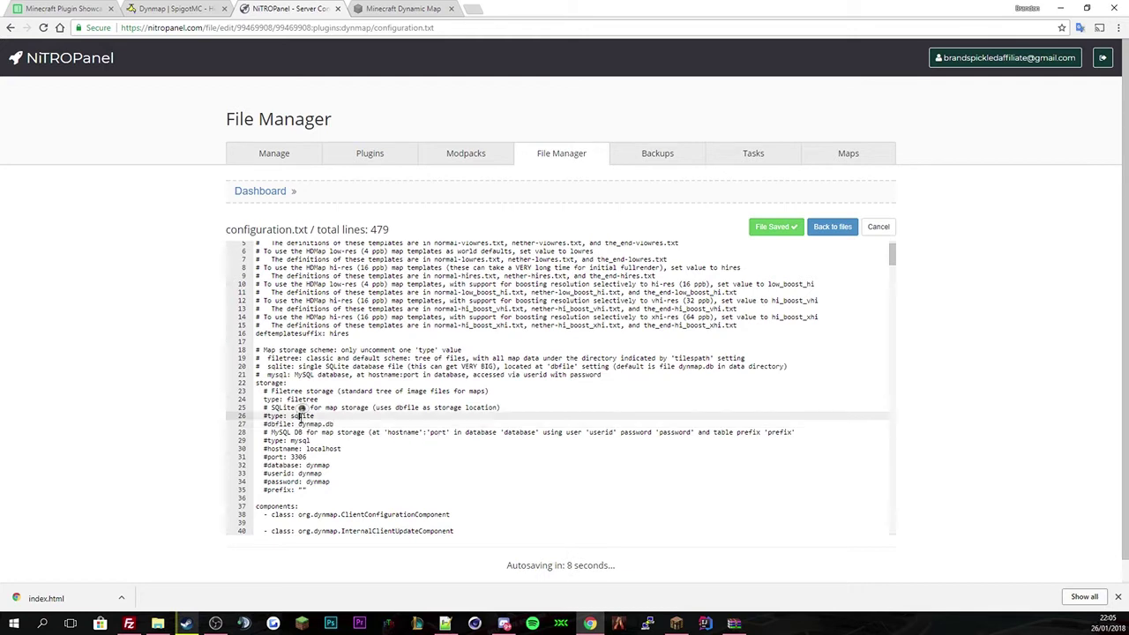
left_click(301, 440)
left_click(488, 464)
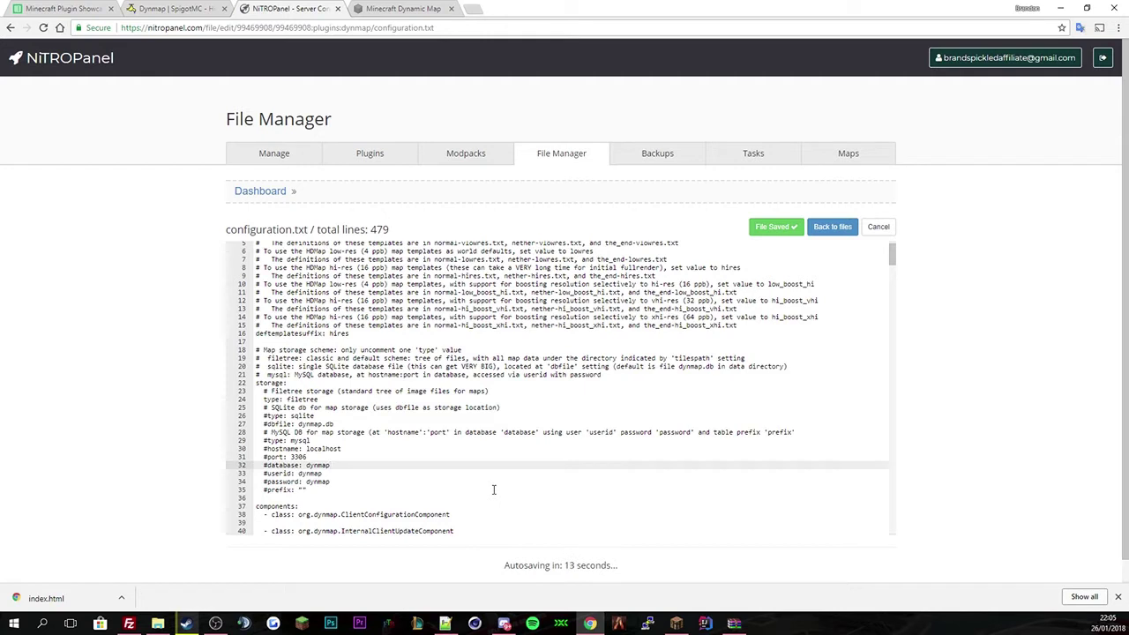
double_click(300, 440)
- Open the server's Manage page in a new tab and show its MySQL Database settings
right_click(294, 156)
left_click(339, 159)
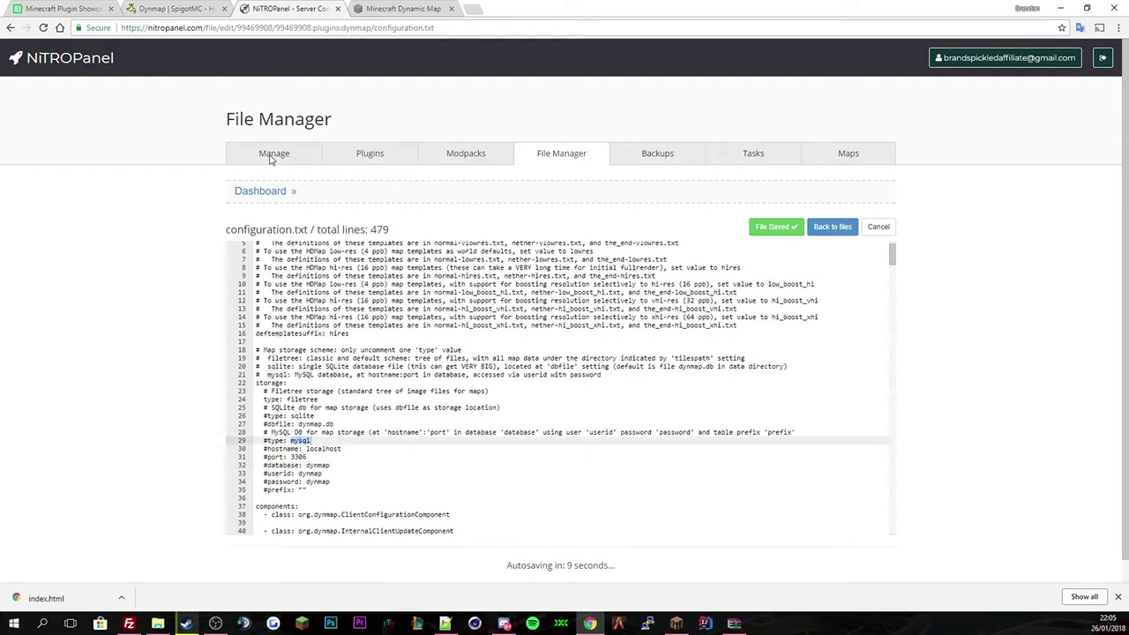
left_click(396, 8)
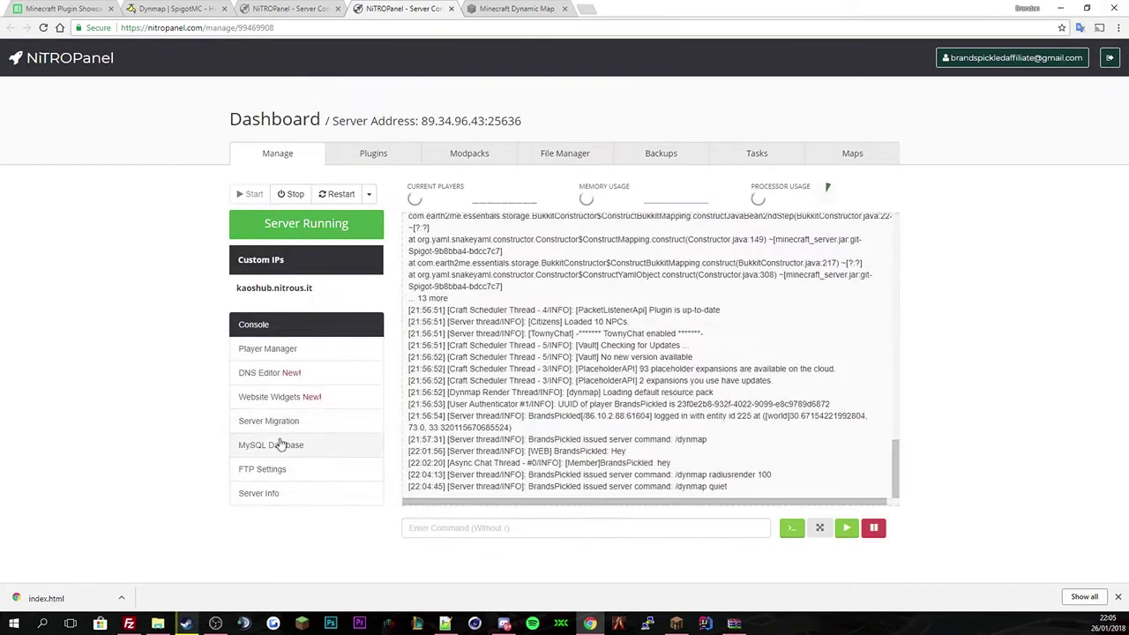
left_click(295, 442)
- Inspect the MySQL host and username, and try to reset the database
left_click_drag(508, 217, 625, 221)
left_click(535, 225)
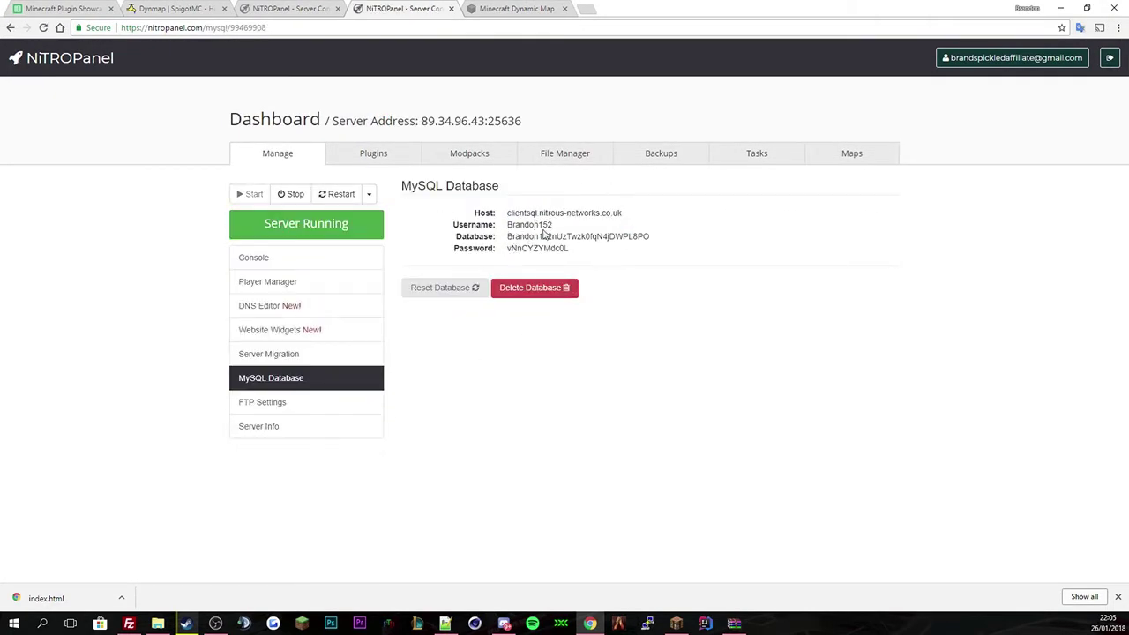
left_click(448, 291)
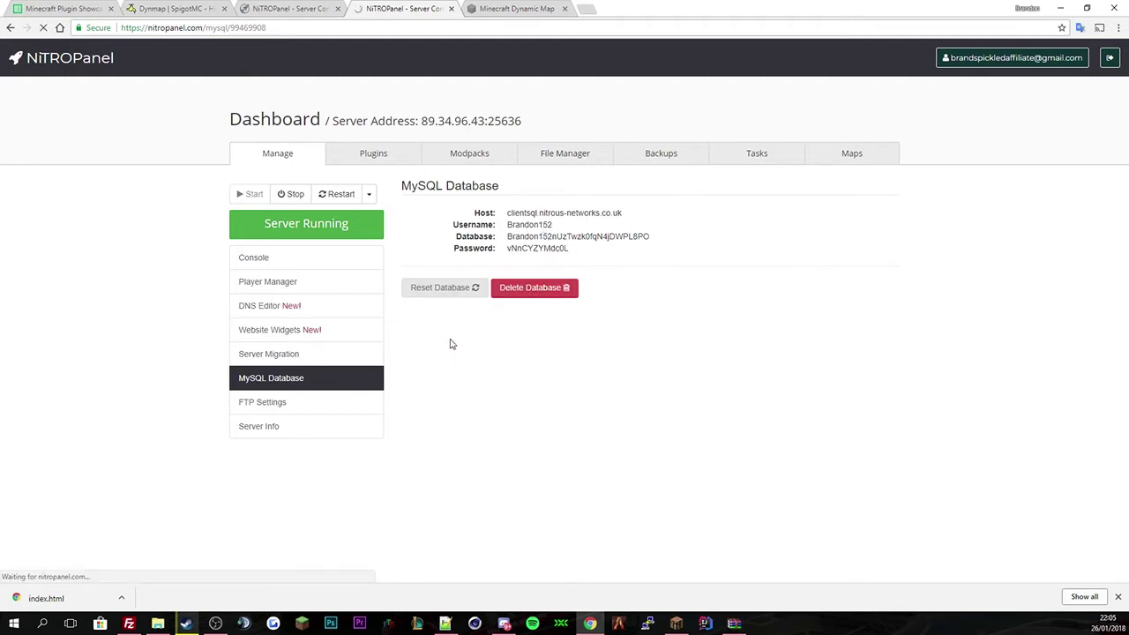
- Open the plugins folder in this tab's file manager, and return to the configuration.txt tab
left_click(547, 154)
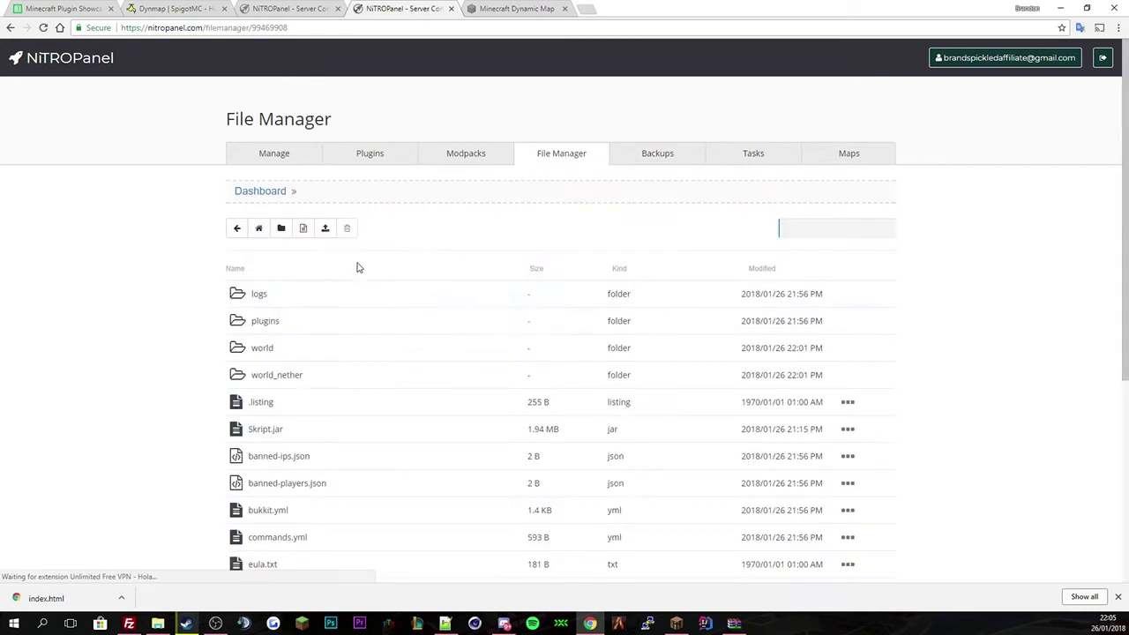
left_click(272, 329)
key("ctrl+w")
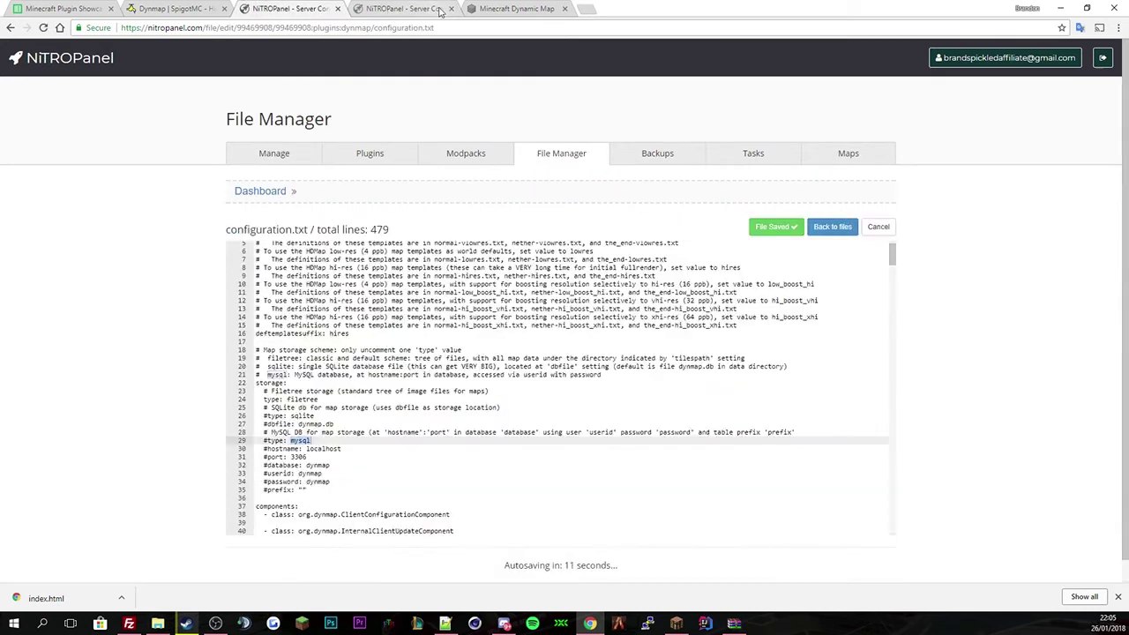
- Examine the deftemplatesuffix setting on line 16 of configuration.txt, above the map storage section
scroll(524, 329, "down", 1)
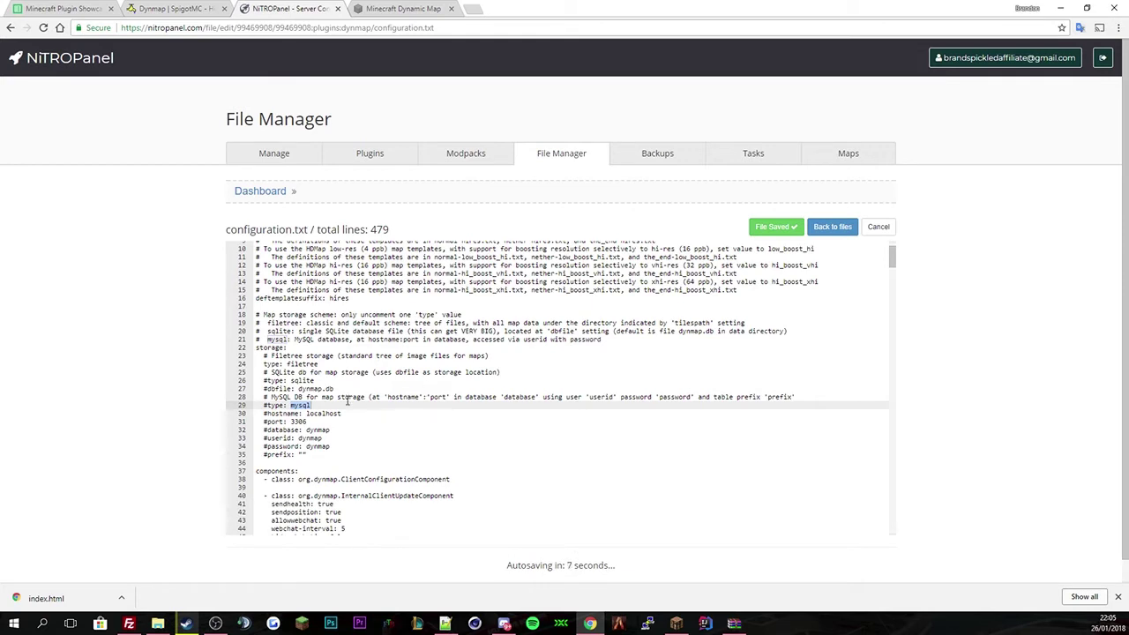
scroll(379, 373, "up", 2)
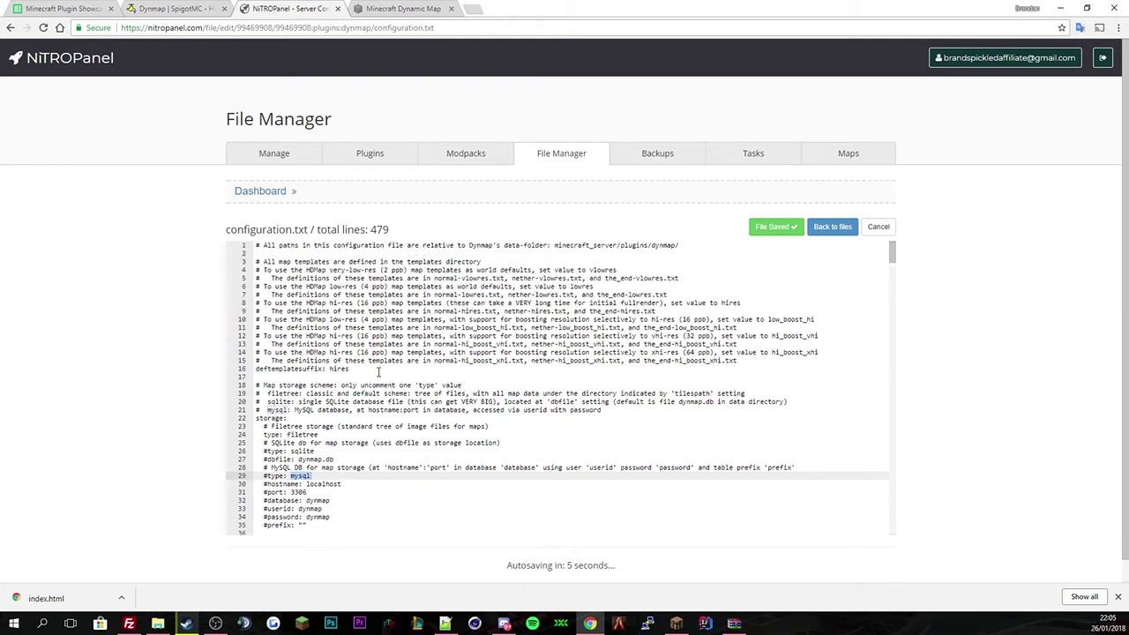
double_click(288, 368)
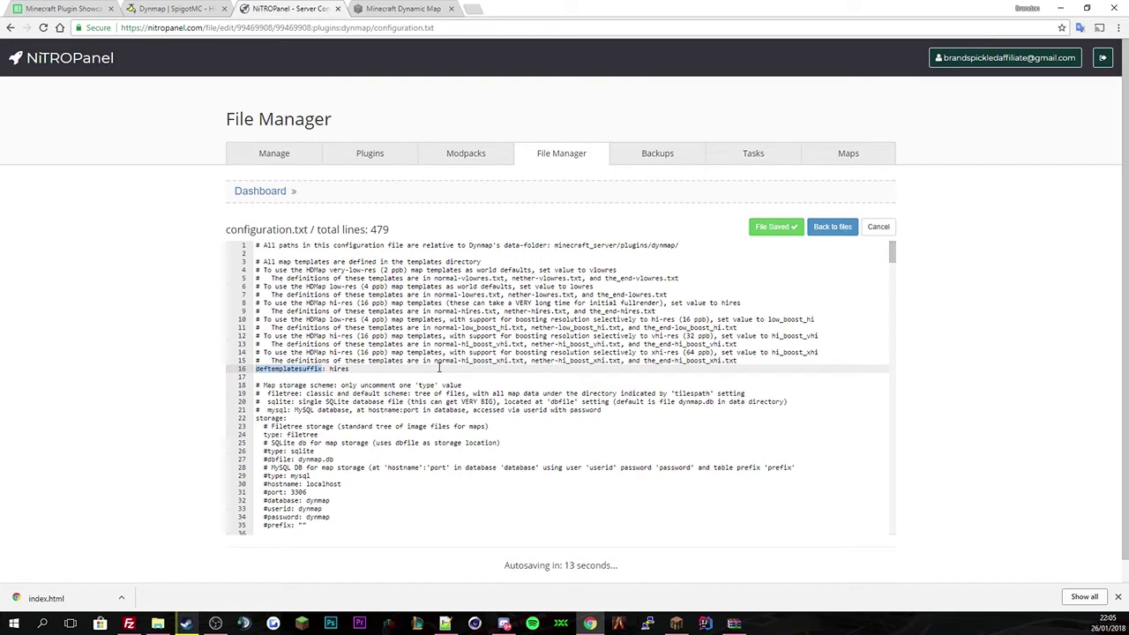
left_click(336, 361)
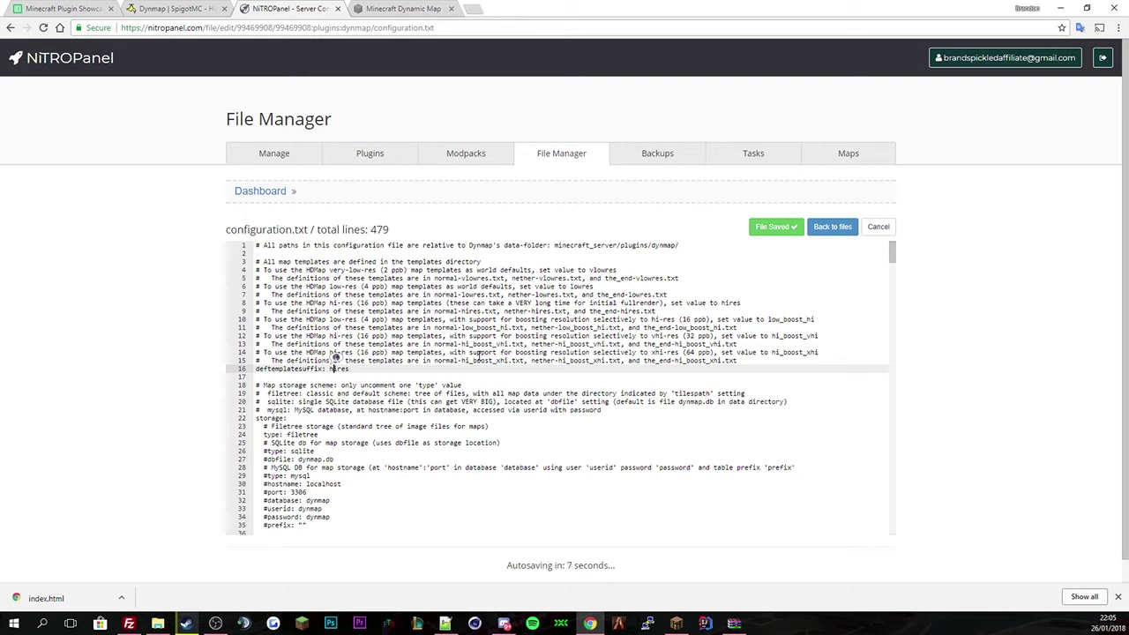
- View the spawn build on the live Dynmap page at closer and wider zoom, and switch to Minecraft
key("ctrl+Tab")
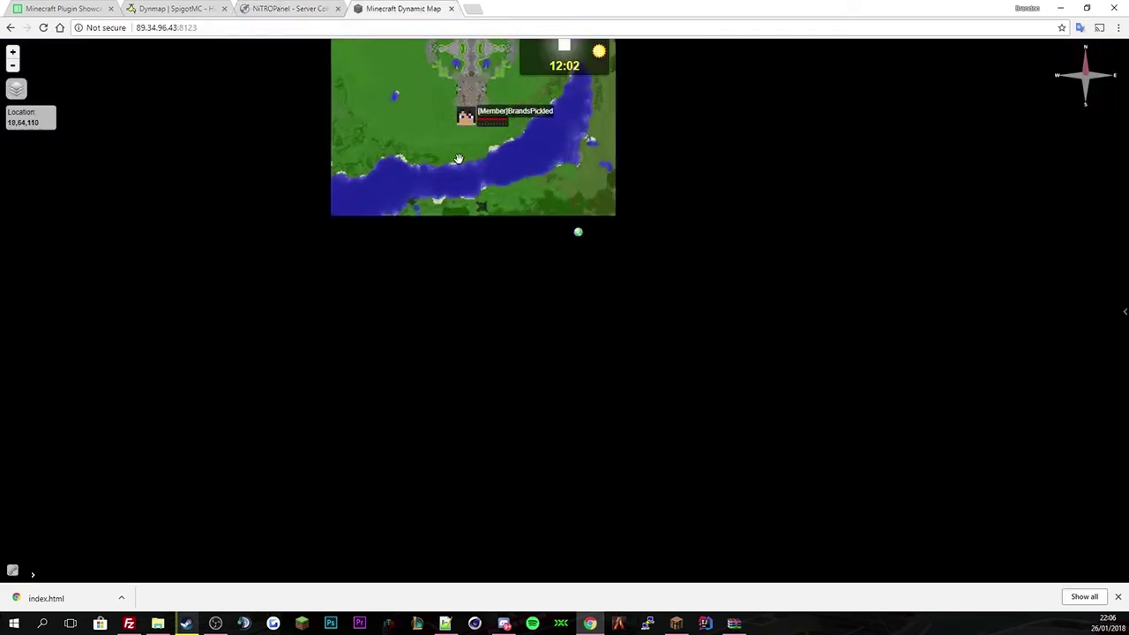
scroll(507, 152, "up", 1)
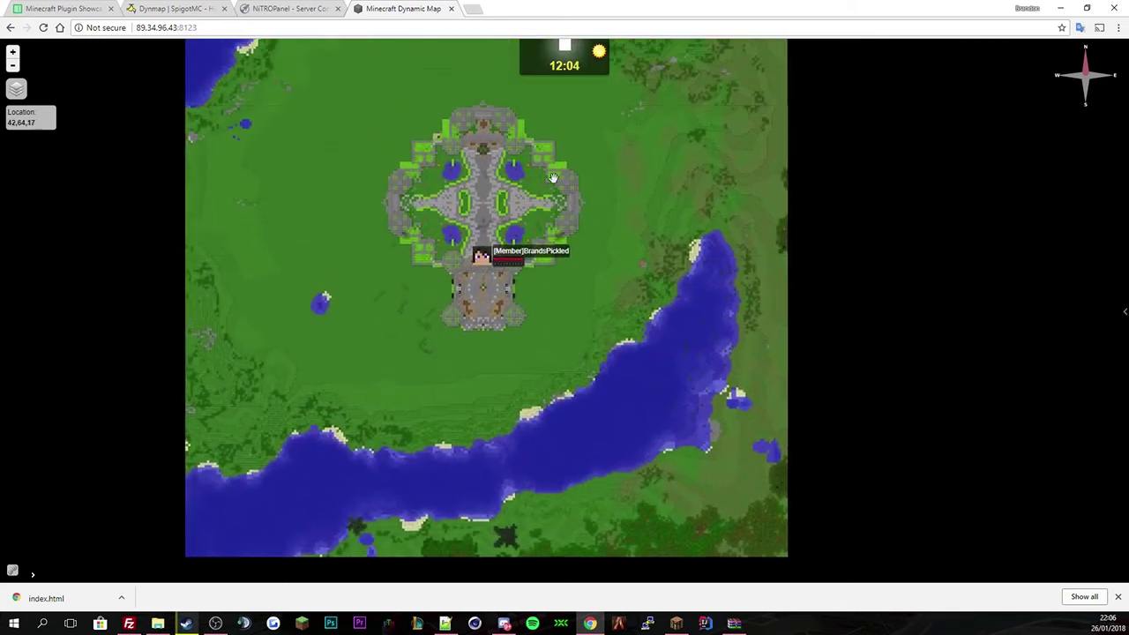
scroll(521, 256, "down", 1)
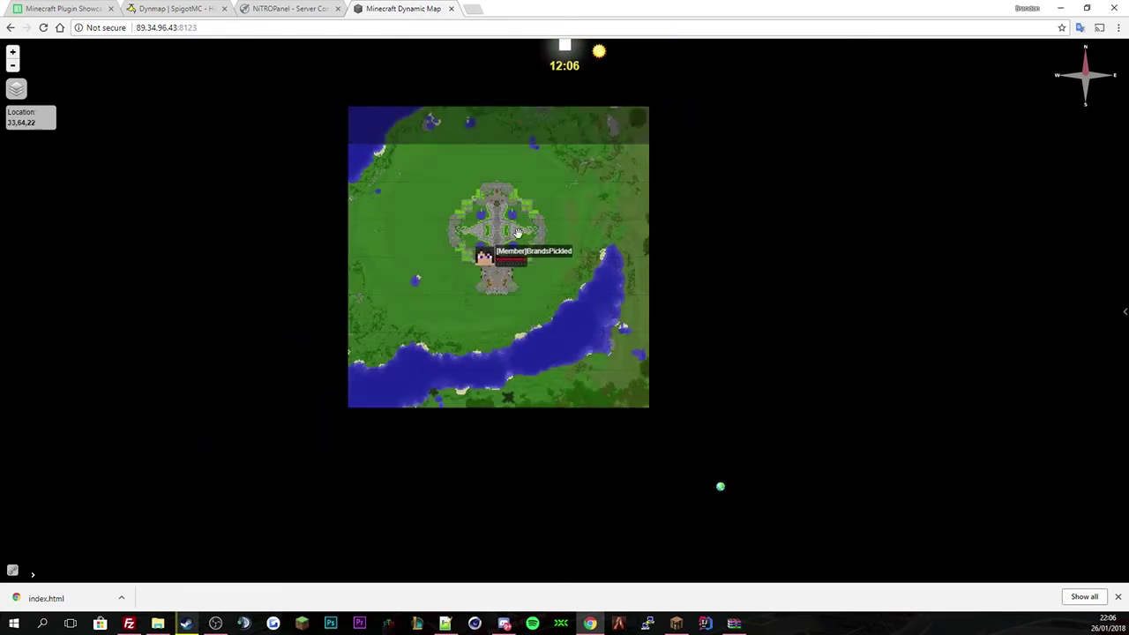
left_click(675, 623)
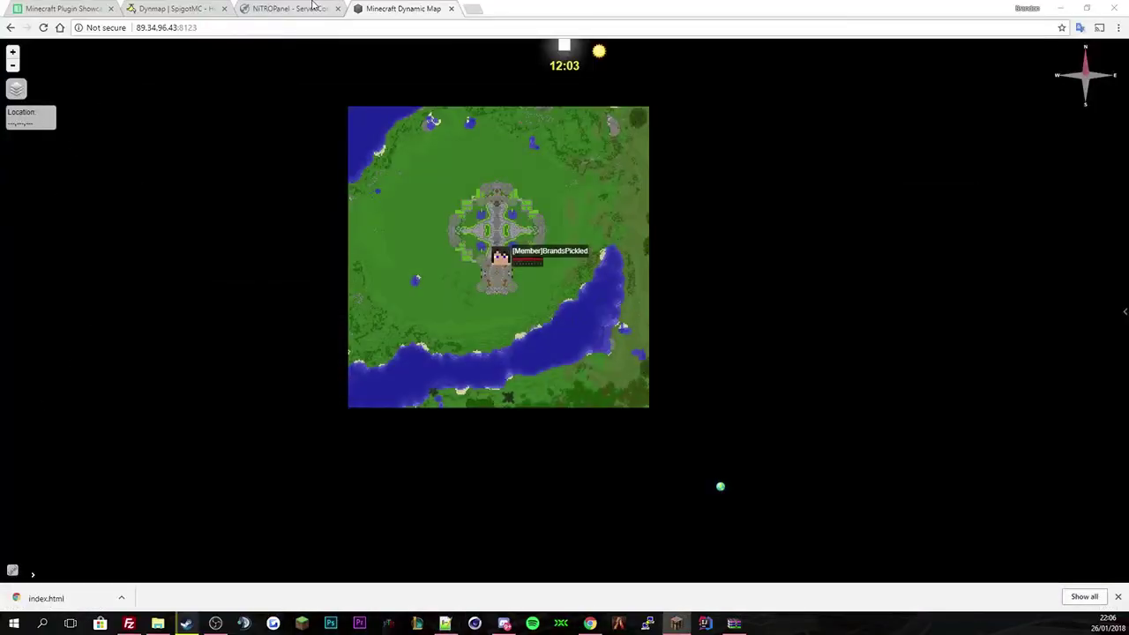
- Return to configuration.txt in Chrome and inspect the hi-res and low-res HDMap template comments above deftemplatesuffix
left_click(311, 7)
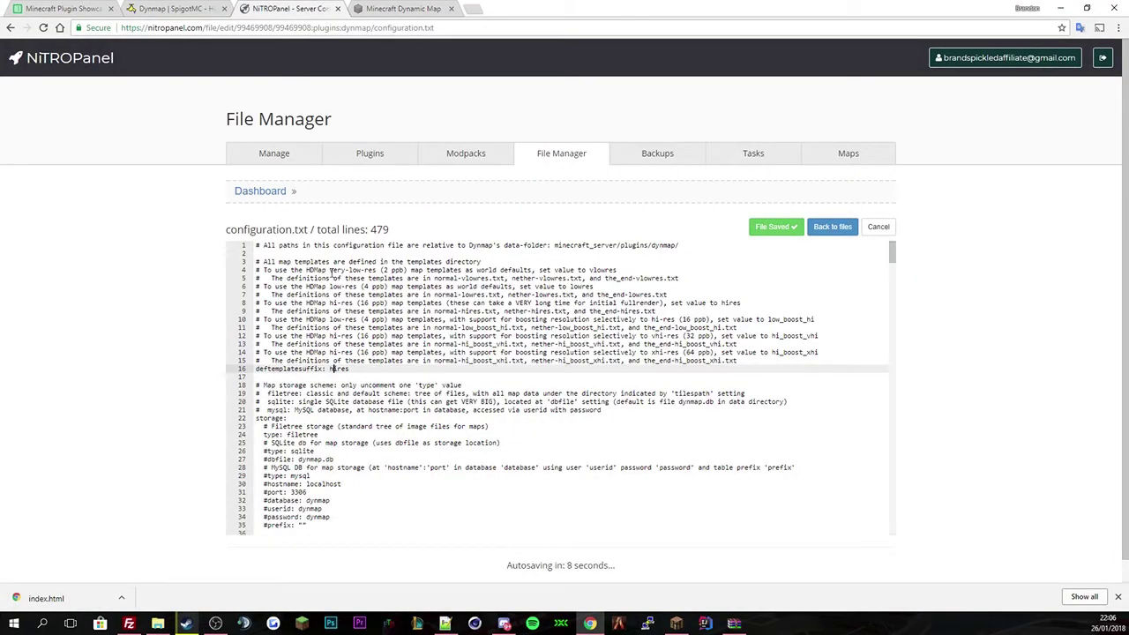
left_click_drag(329, 353, 352, 353)
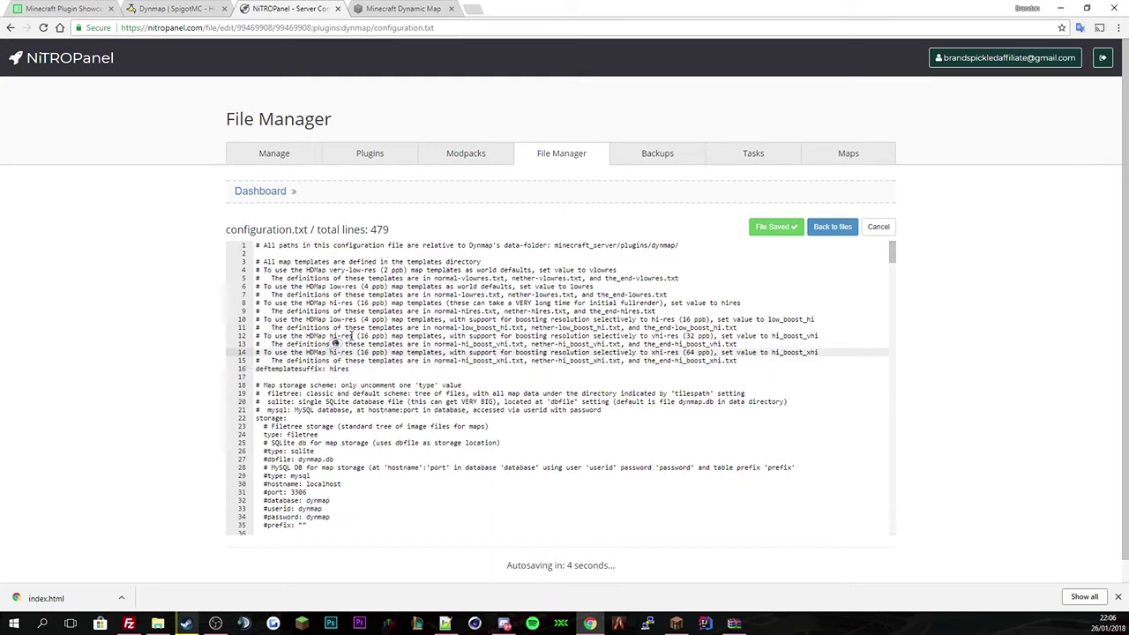
left_click(350, 336)
left_click(341, 319)
double_click(340, 302)
- Go to Dynmap's SpigotMC resource page and open its HD Map Configuration wiki page on GitHub
left_click(177, 8)
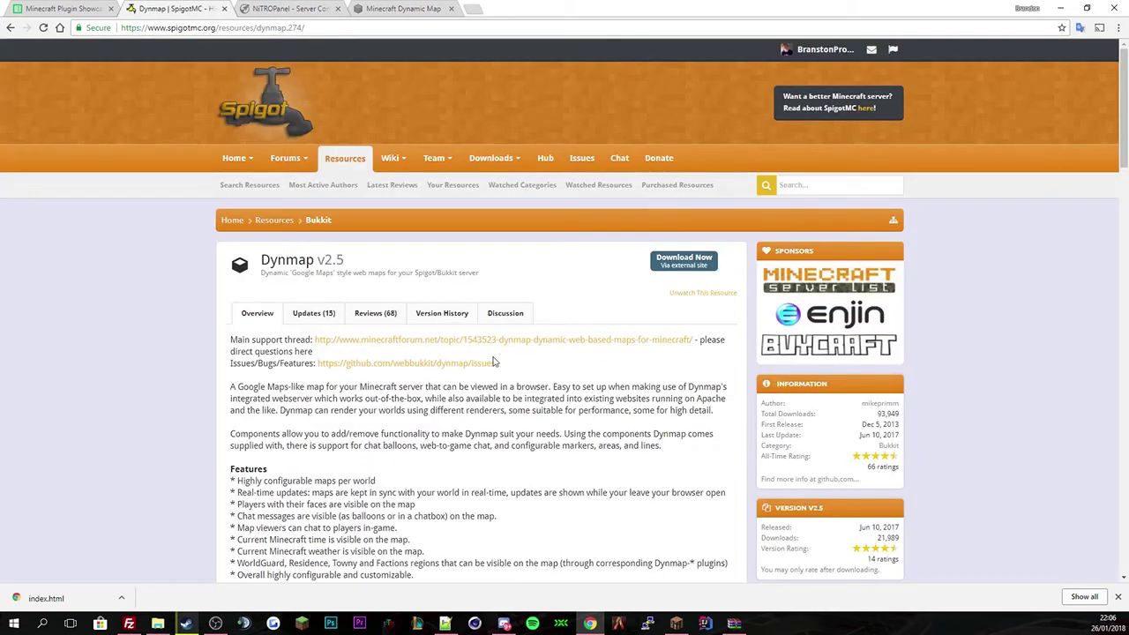
scroll(498, 357, "down", 3)
left_click(498, 358)
scroll(503, 381, "down", 2)
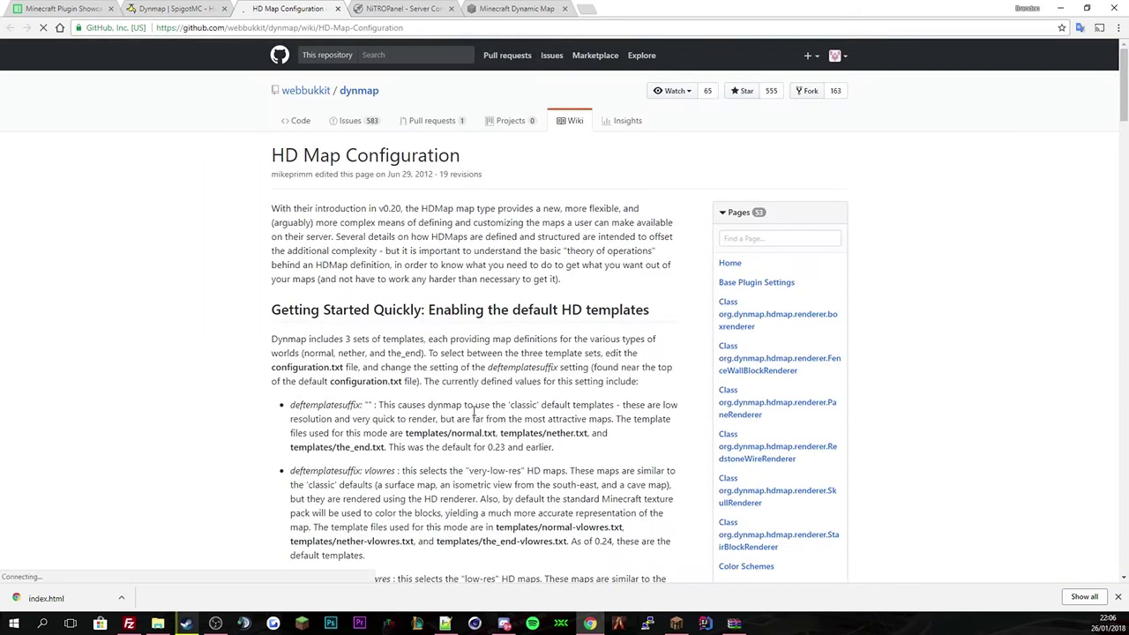
- Read the wiki's deftemplatesuffix values: the classic default, vlowres, lowres and hires
scroll(361, 430, "down", 1)
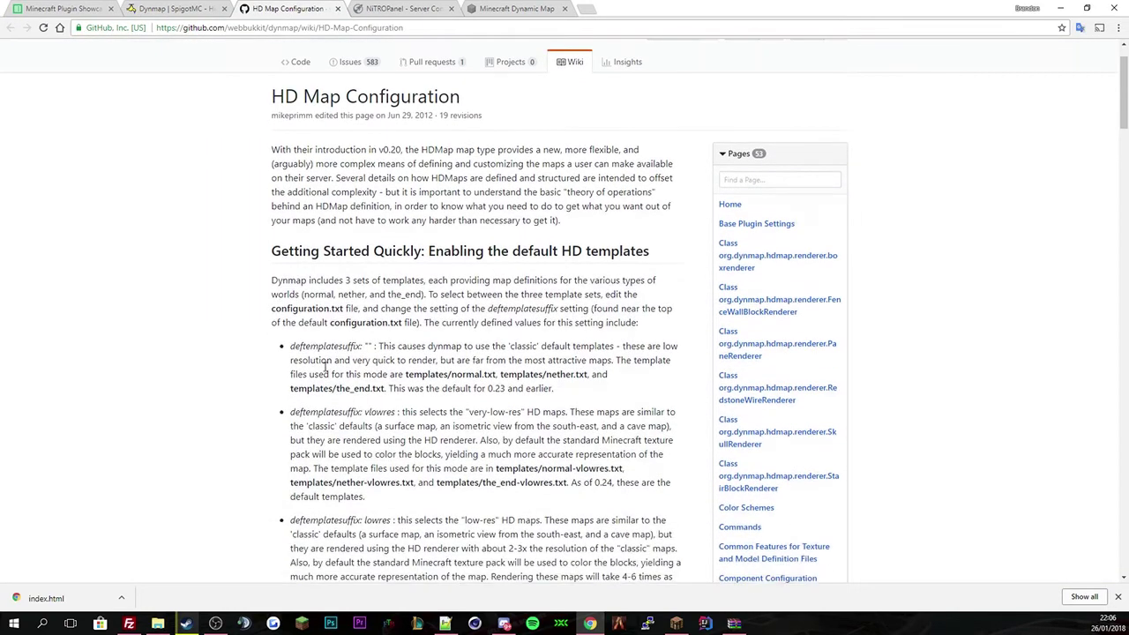
double_click(328, 346)
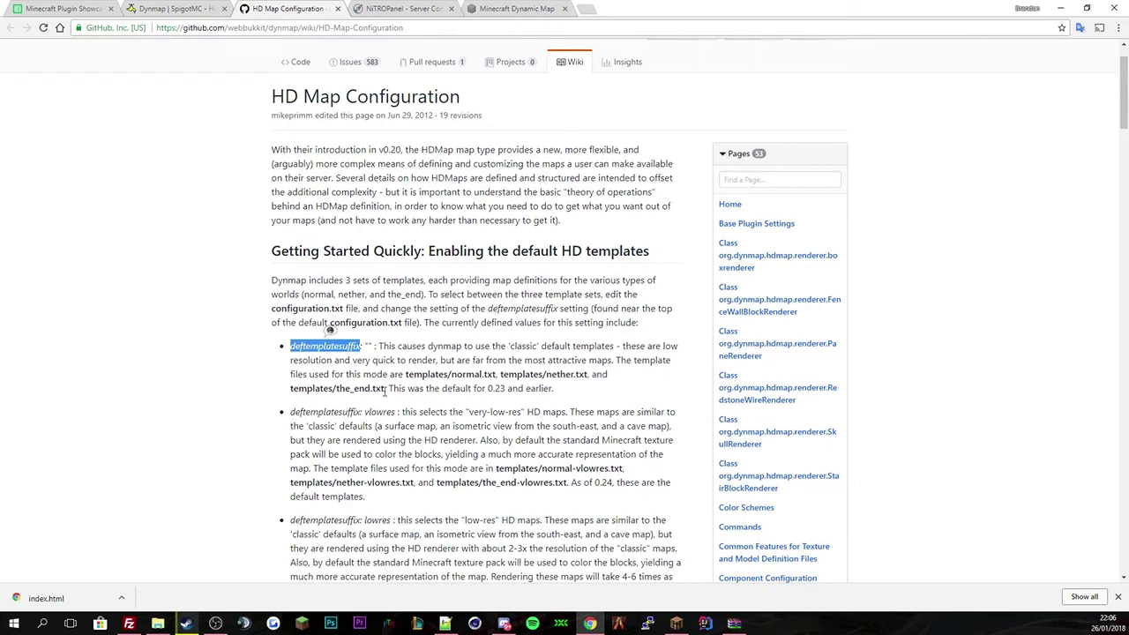
left_click(371, 345)
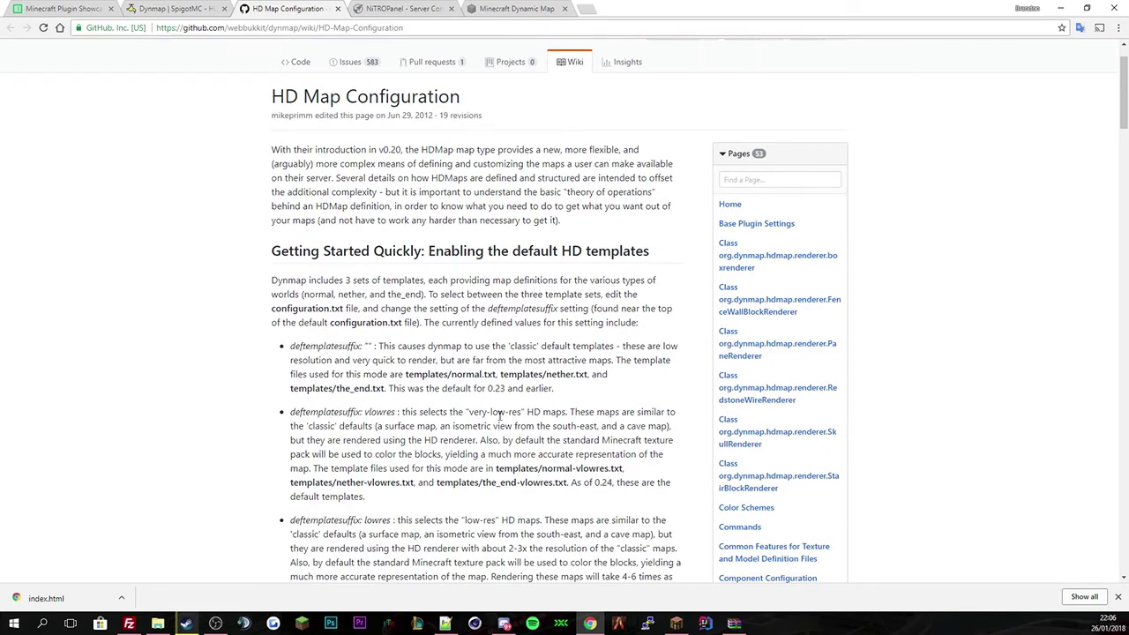
scroll(409, 443, "down", 1)
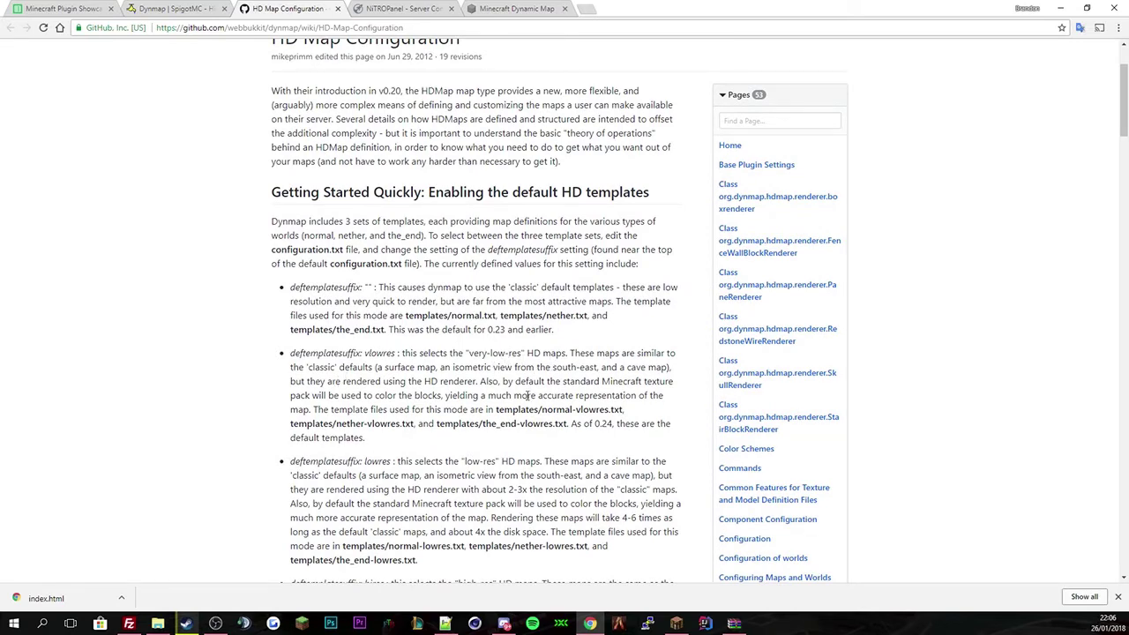
scroll(443, 443, "down", 1)
scroll(442, 442, "down", 3)
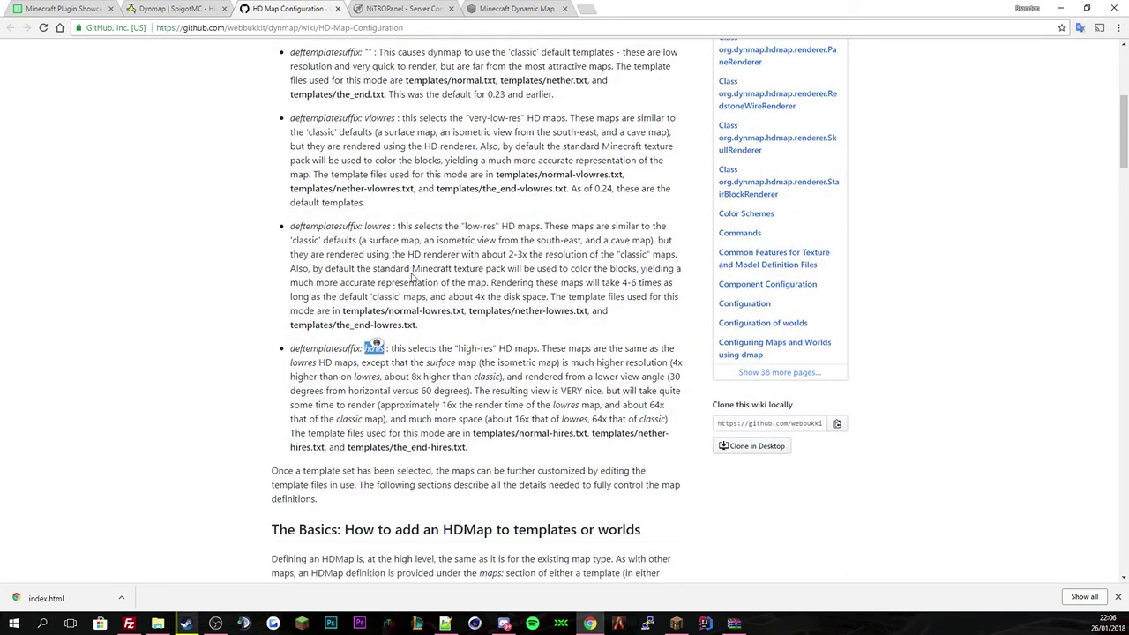
- Skim the rest of the HD Map Configuration page, covering the HDMap definition example, predefined perspectives and predefined shaders
scroll(429, 324, "down", 2)
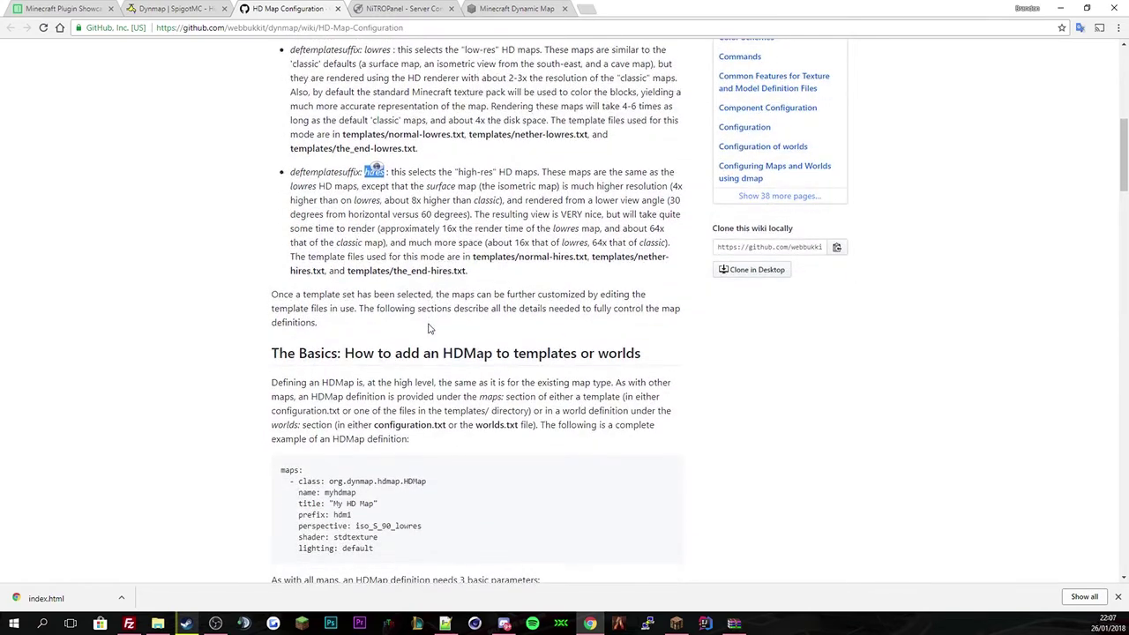
scroll(432, 335, "down", 1)
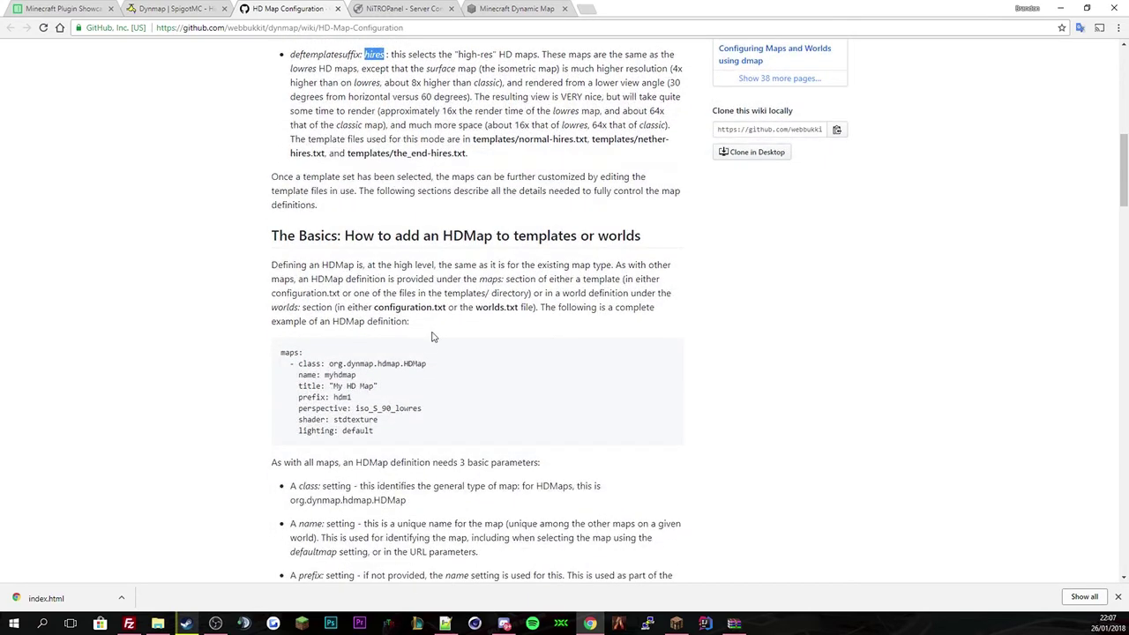
scroll(432, 335, "down", 1)
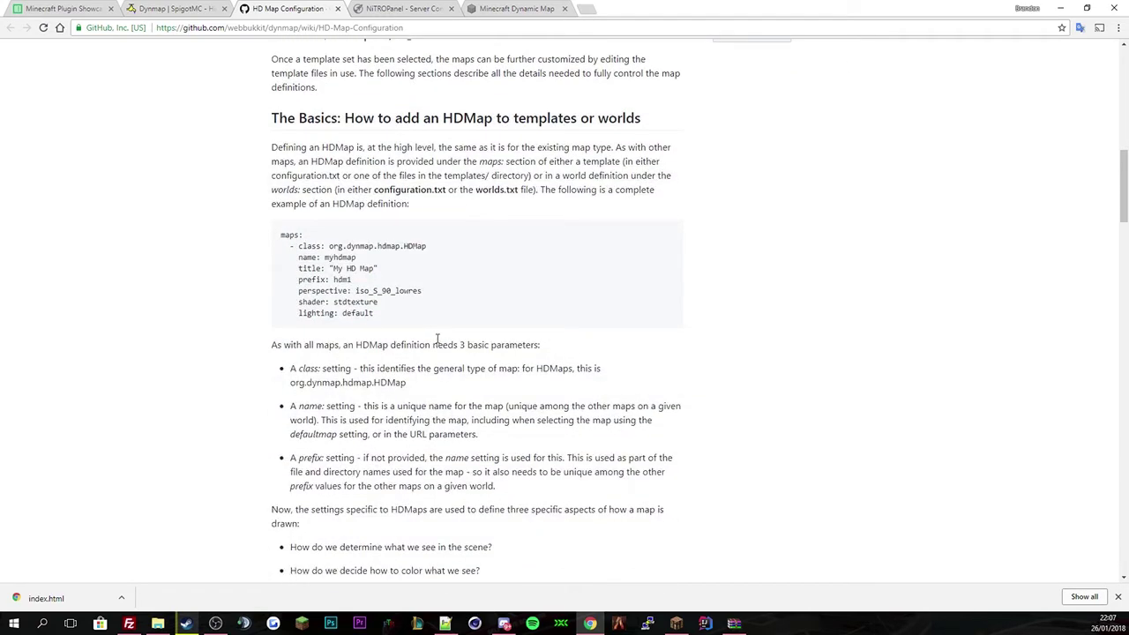
scroll(436, 339, "down", 1)
scroll(441, 344, "up", 3)
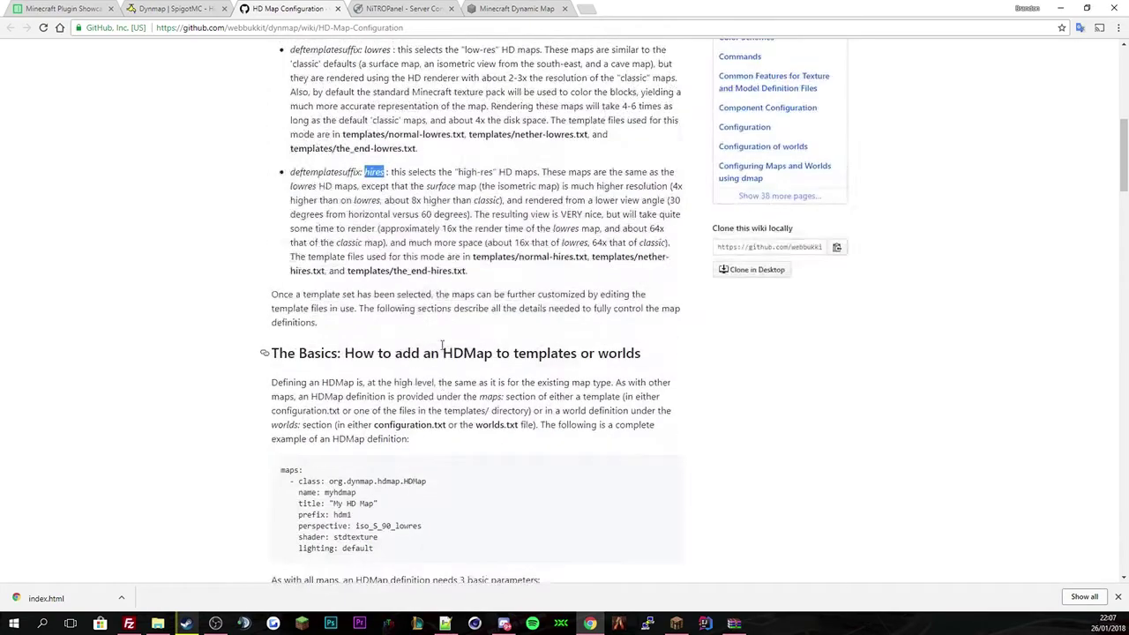
scroll(442, 345, "up", 3)
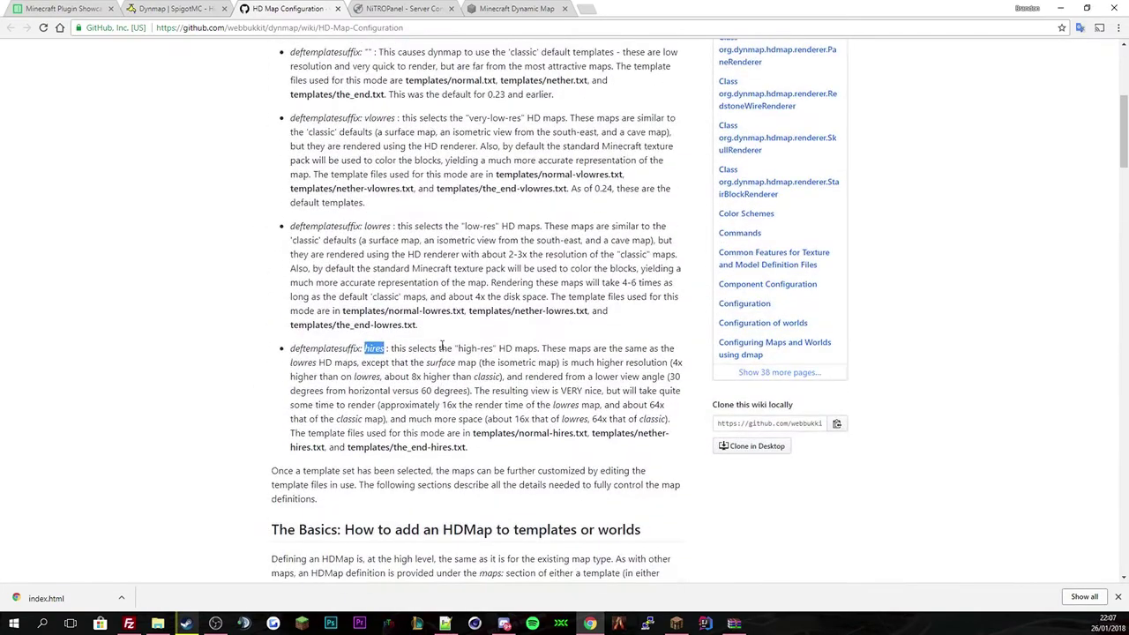
scroll(441, 345, "up", 1)
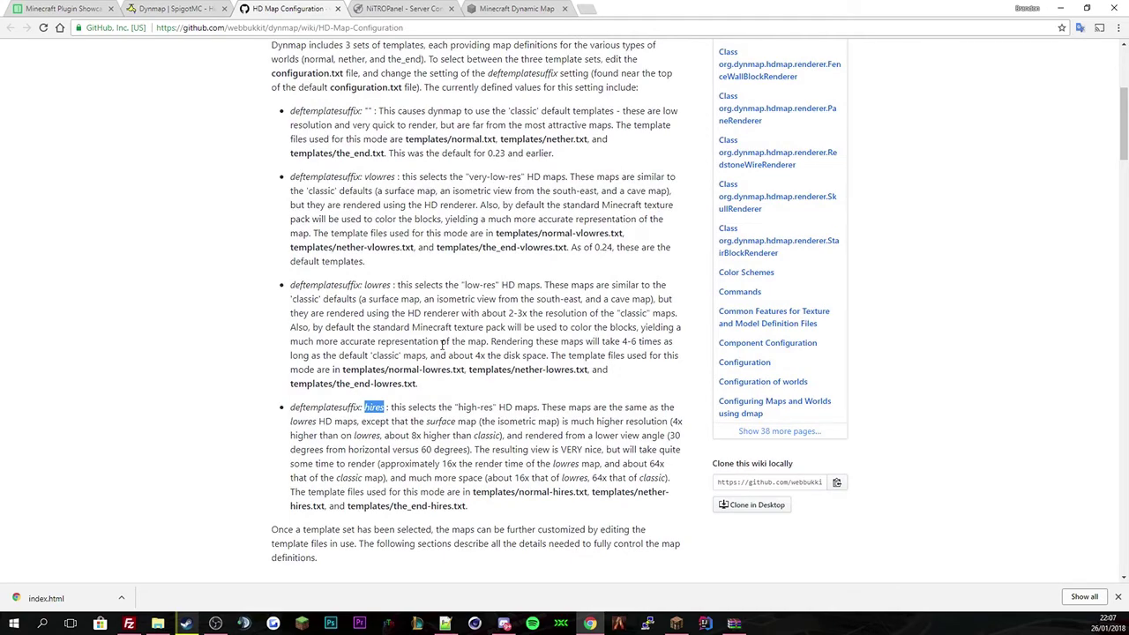
scroll(441, 344, "up", 2)
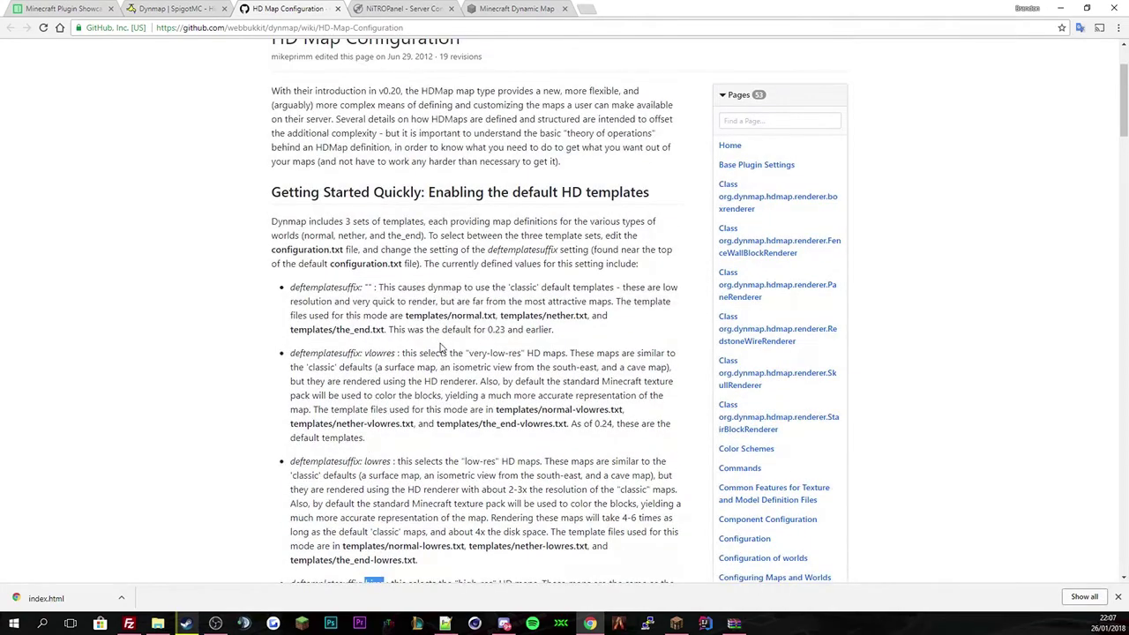
scroll(441, 346, "up", 1)
scroll(437, 344, "down", 7)
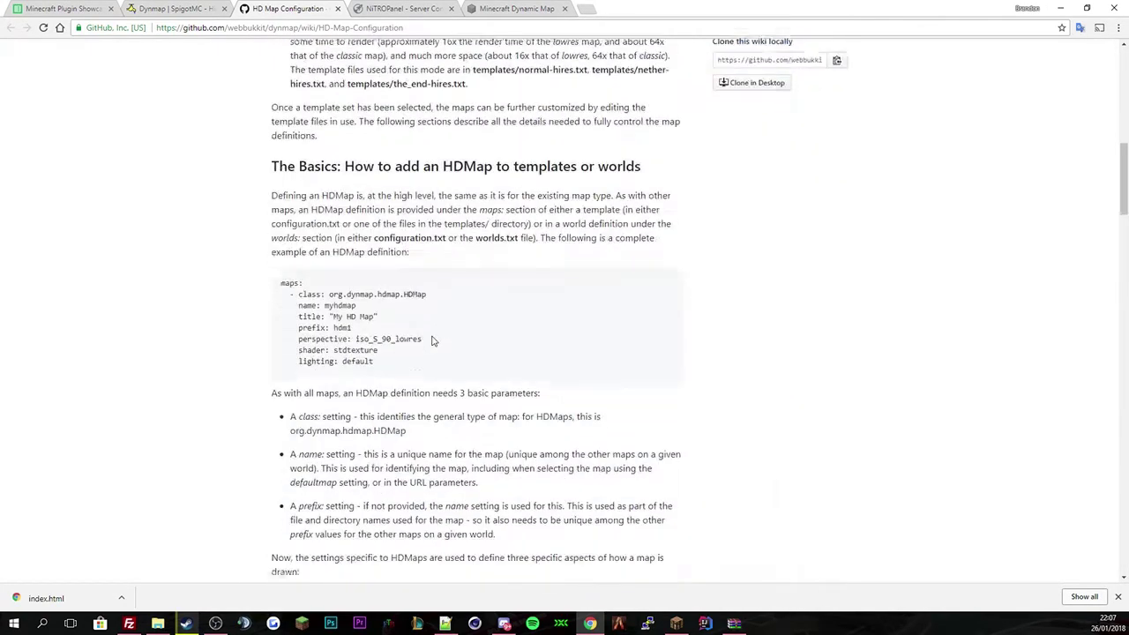
scroll(432, 341, "down", 11)
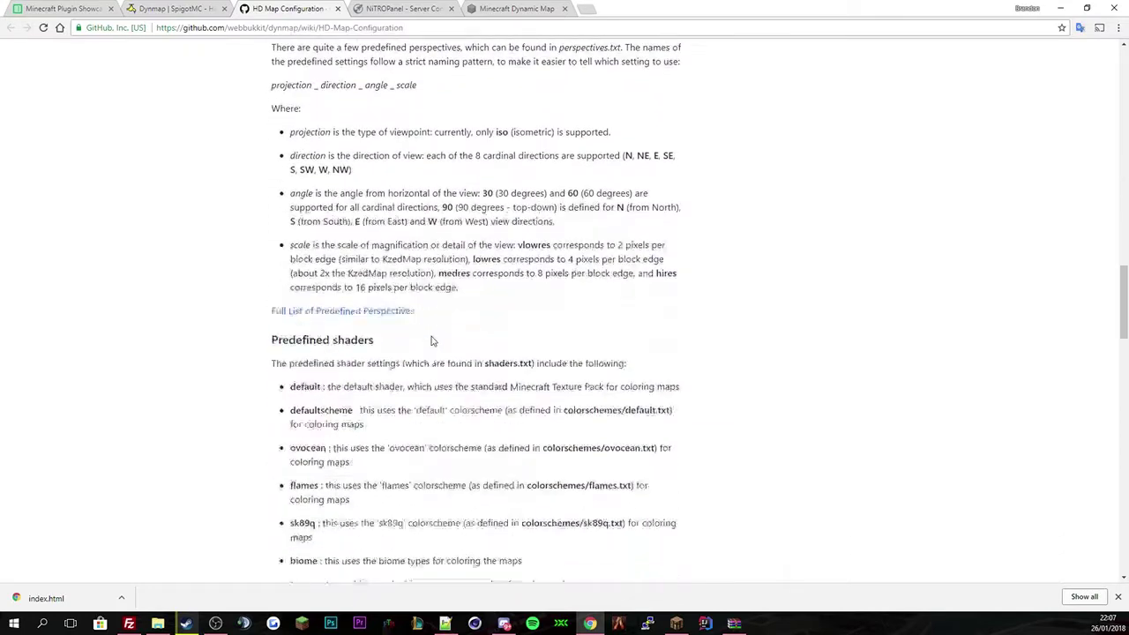
scroll(432, 342, "down", 1)
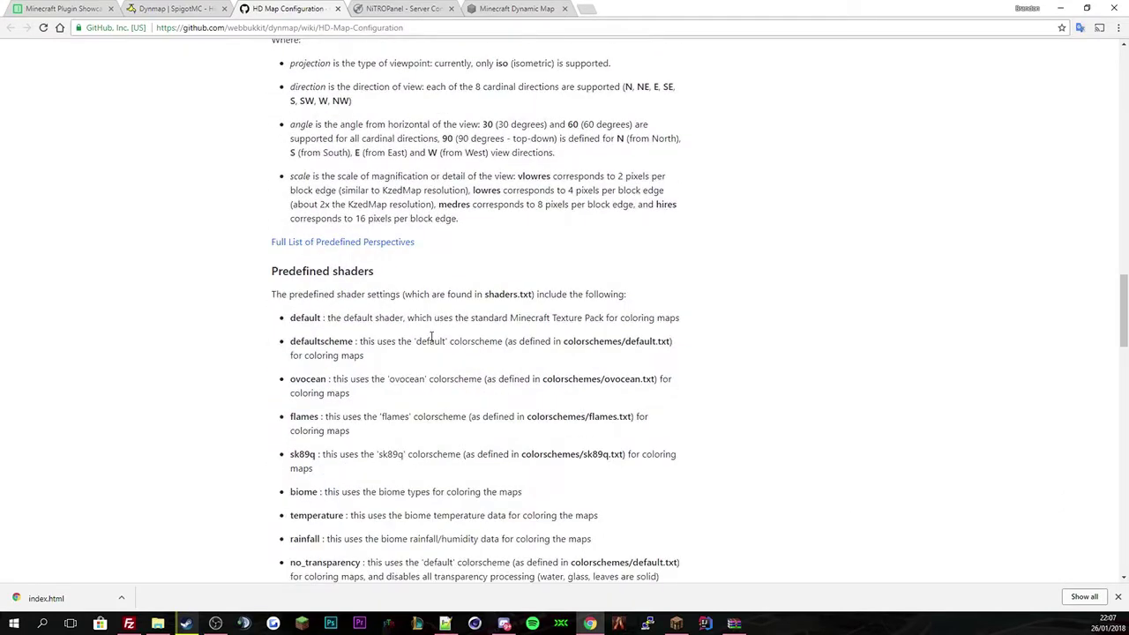
scroll(434, 333, "down", 2)
- Return to configuration.txt and highlight hi-res in the template comments on lines 8 and 14
left_click(381, 9)
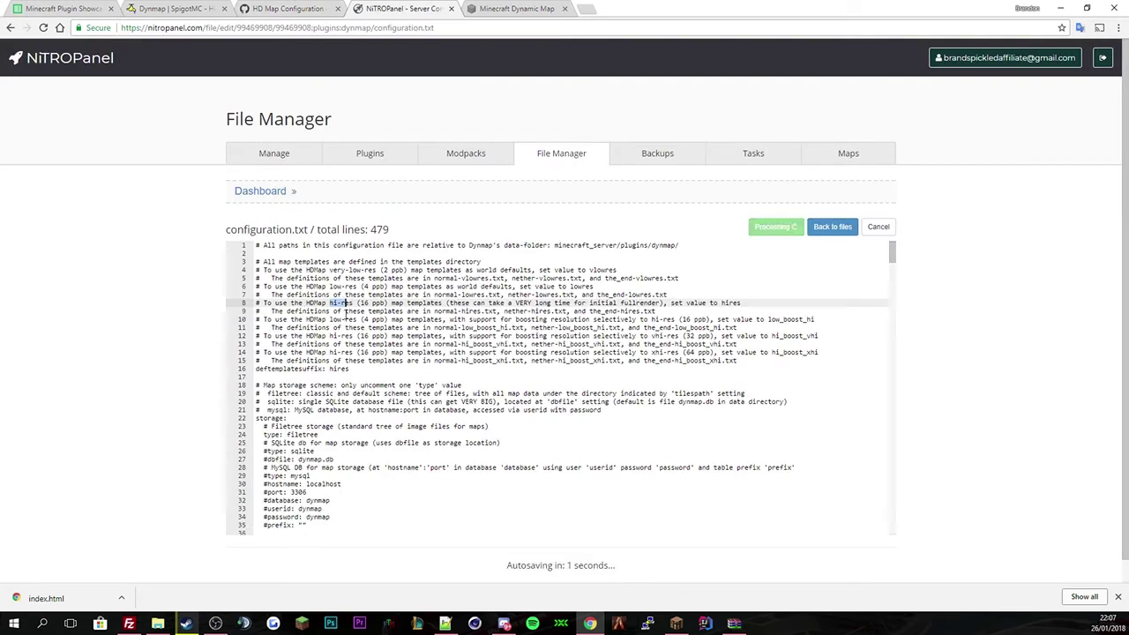
left_click(334, 303)
left_click_drag(330, 304, 354, 304)
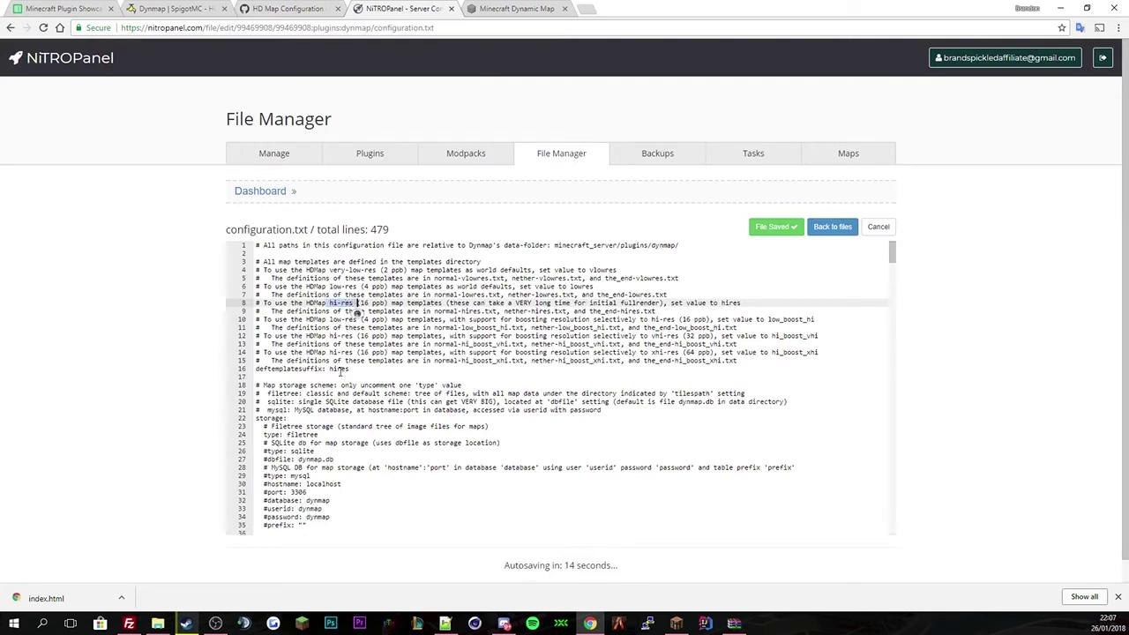
left_click_drag(330, 352, 354, 352)
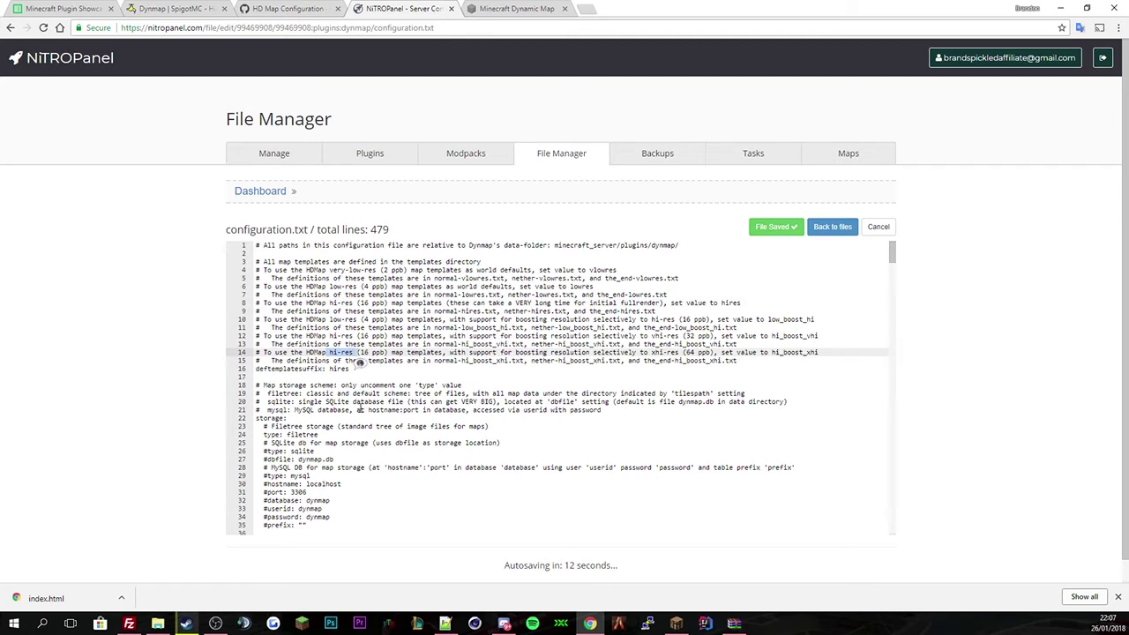
- Examine the components section's InternalClientUpdateComponent settings, including sendhealth, and check the player marker on the live map
scroll(360, 405, "down", 1)
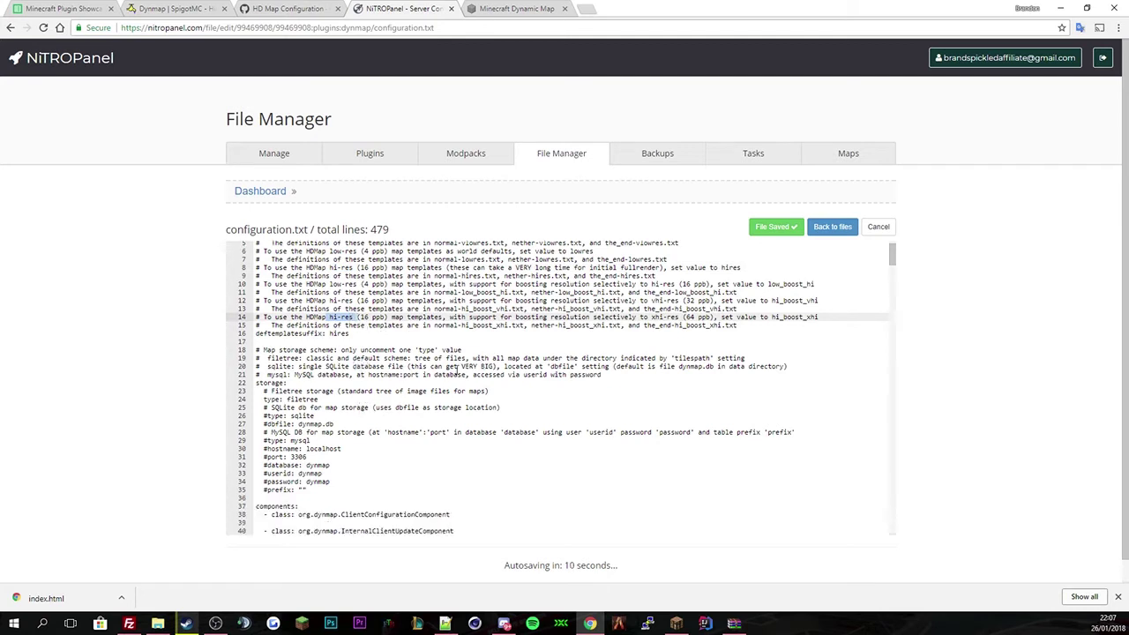
scroll(447, 378, "down", 7)
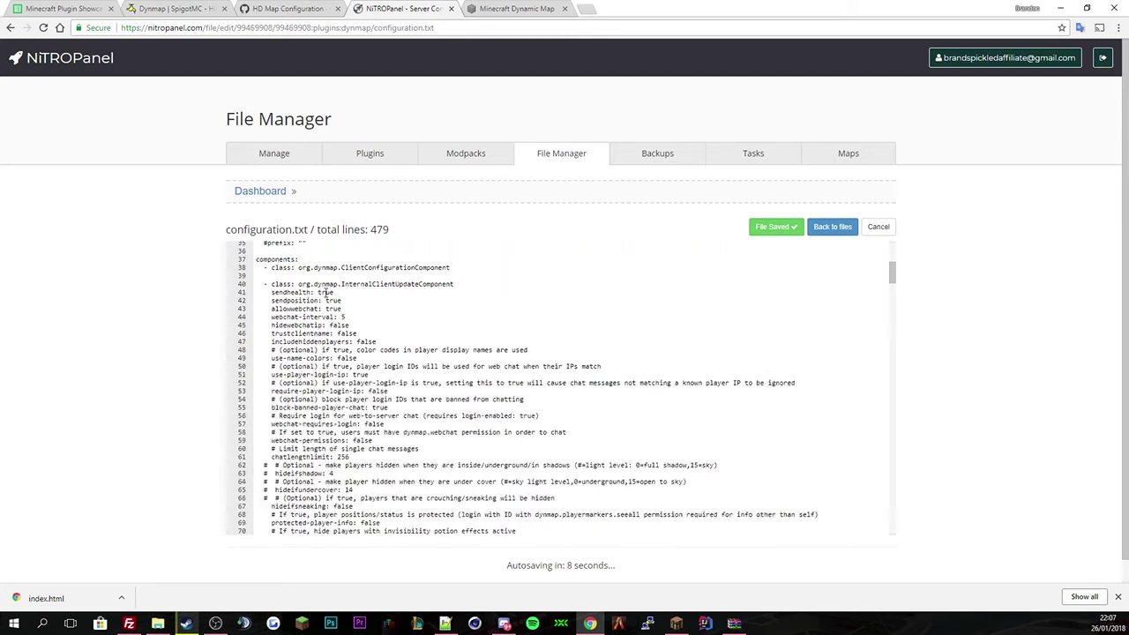
left_click(326, 286)
left_click(366, 333)
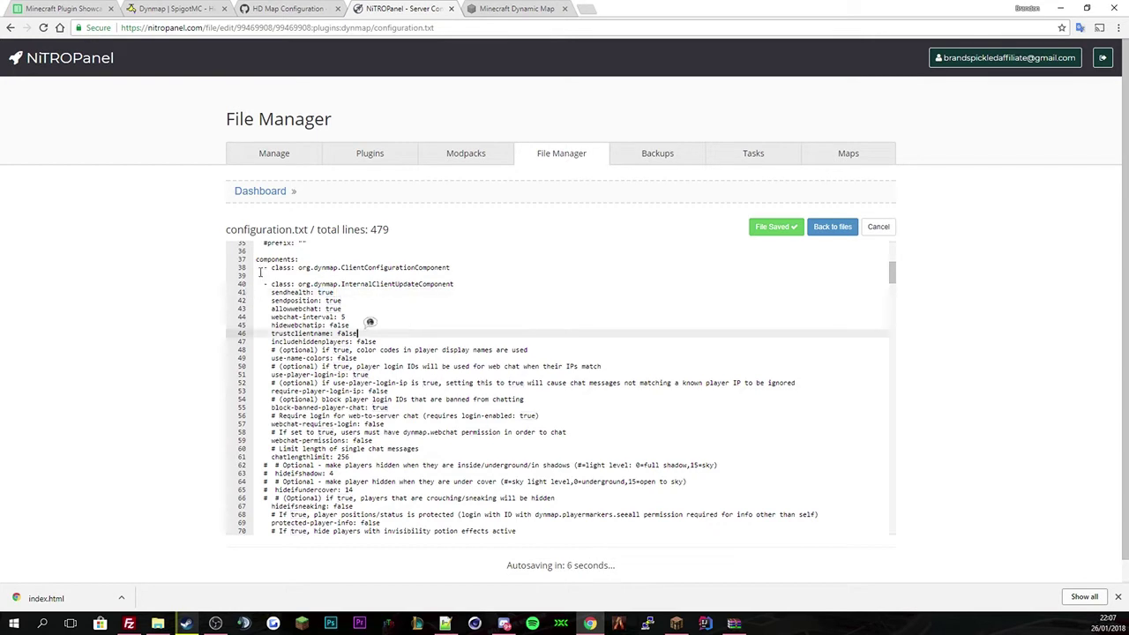
left_click_drag(262, 268, 438, 424)
left_click(349, 292)
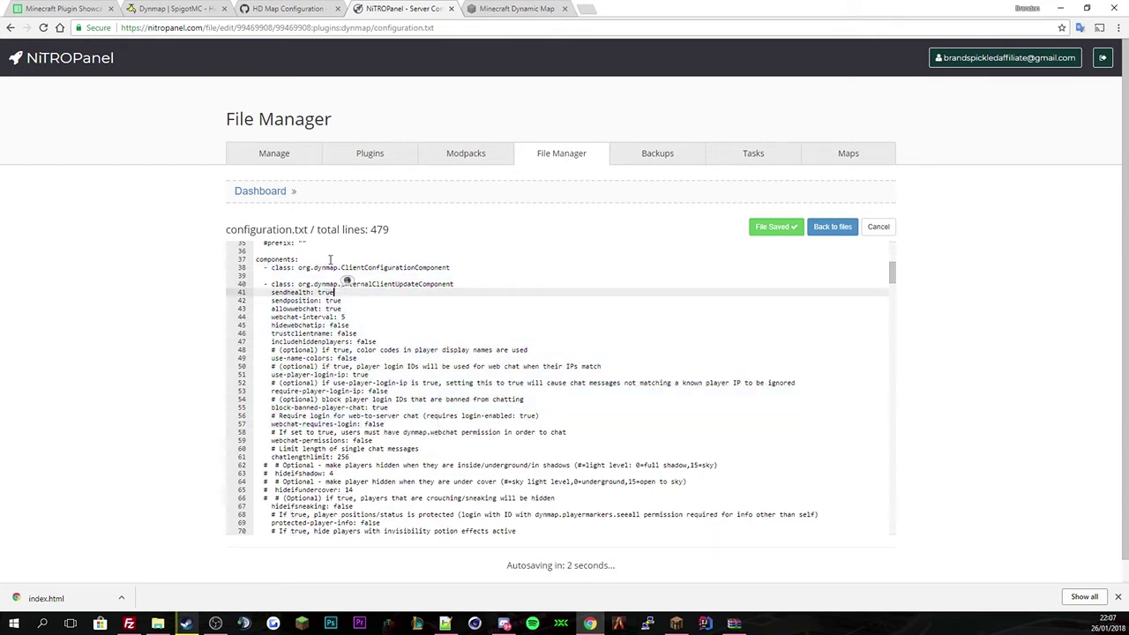
left_click(500, 11)
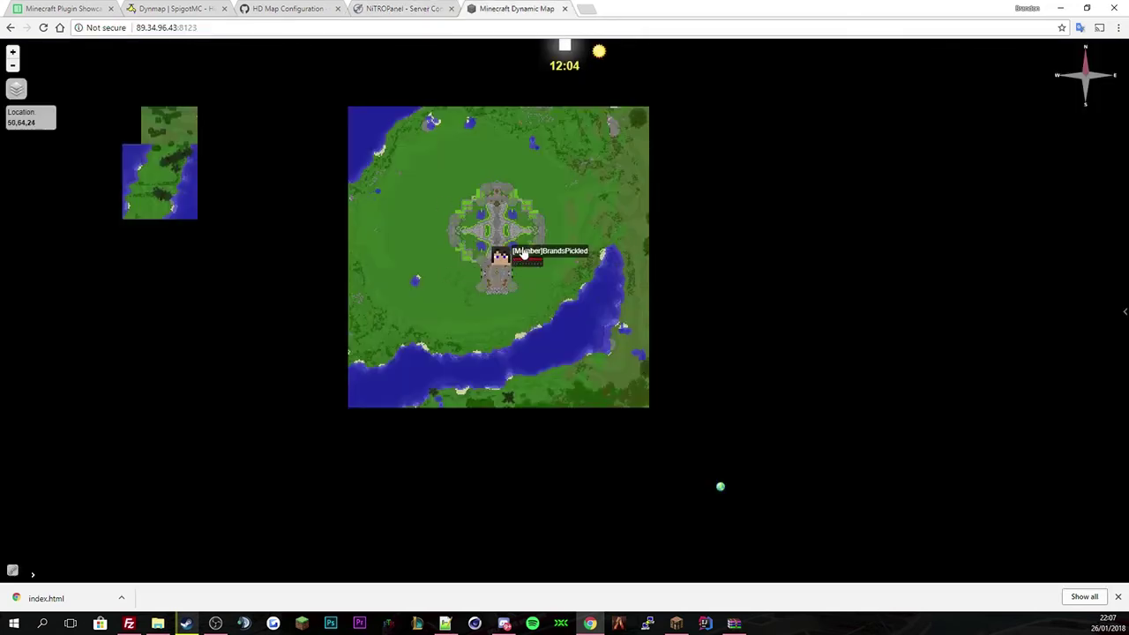
- Return to configuration.txt and review the allowwebchat and hidewebchatip settings of InternalClientUpdateComponent
left_click(414, 8)
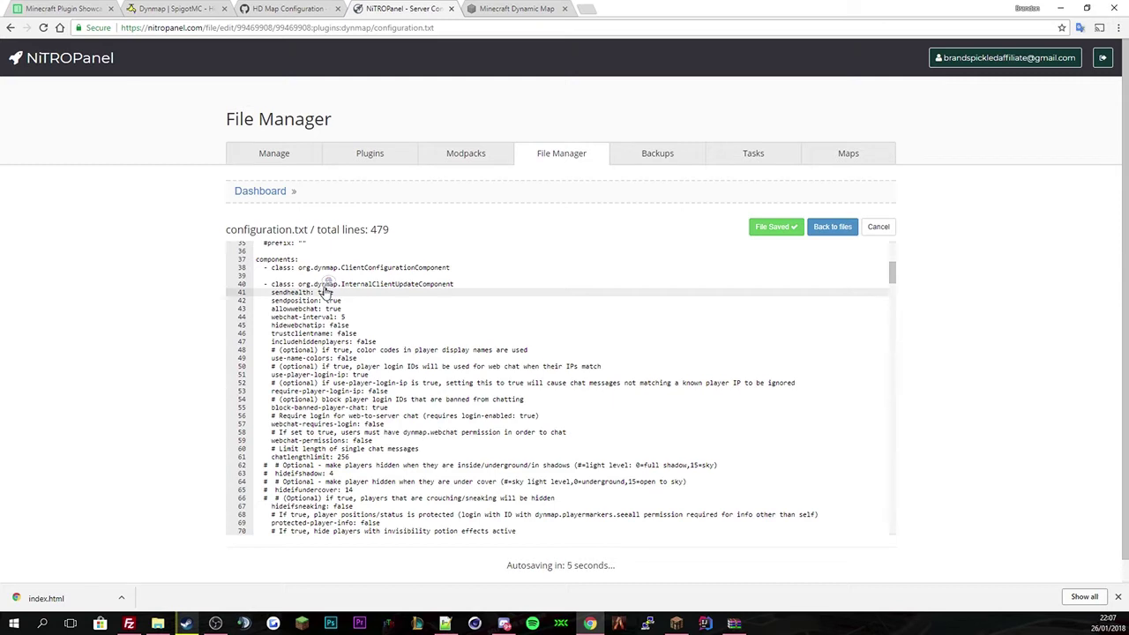
left_click(397, 306)
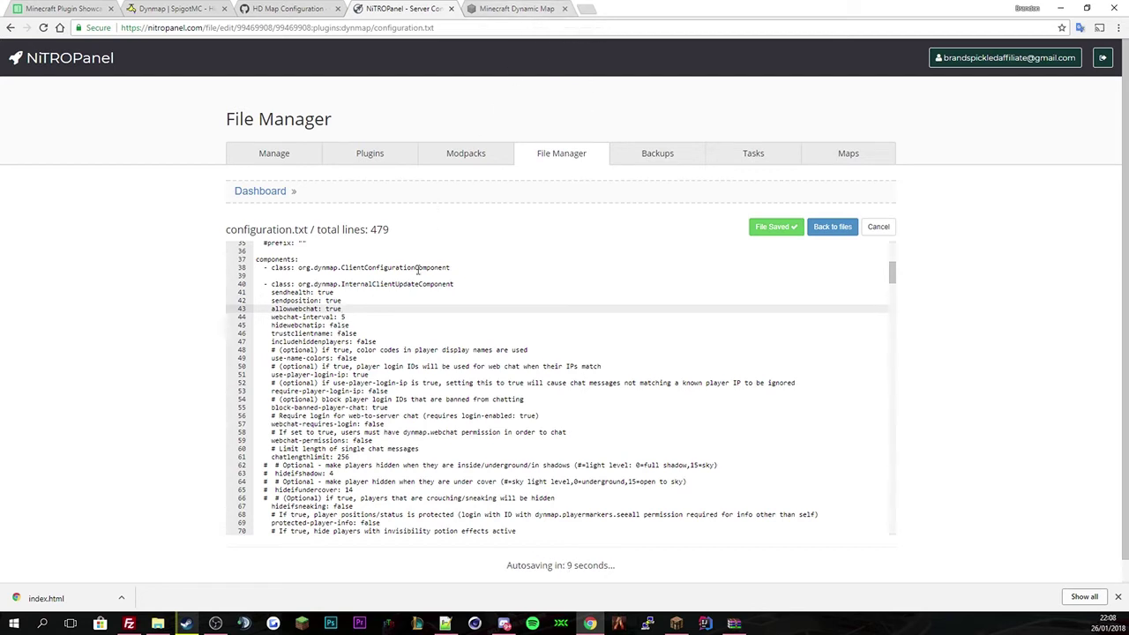
left_click(338, 325)
double_click(338, 325)
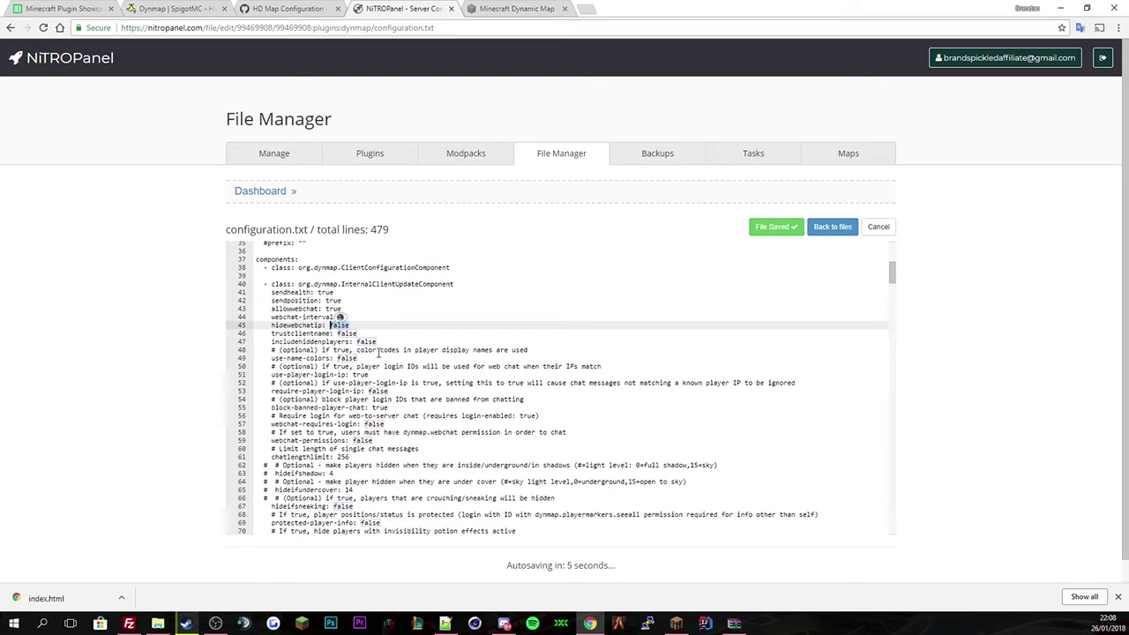
key("Left")
- Set use-name-colors to true on line 49 of configuration.txt
left_click(346, 366)
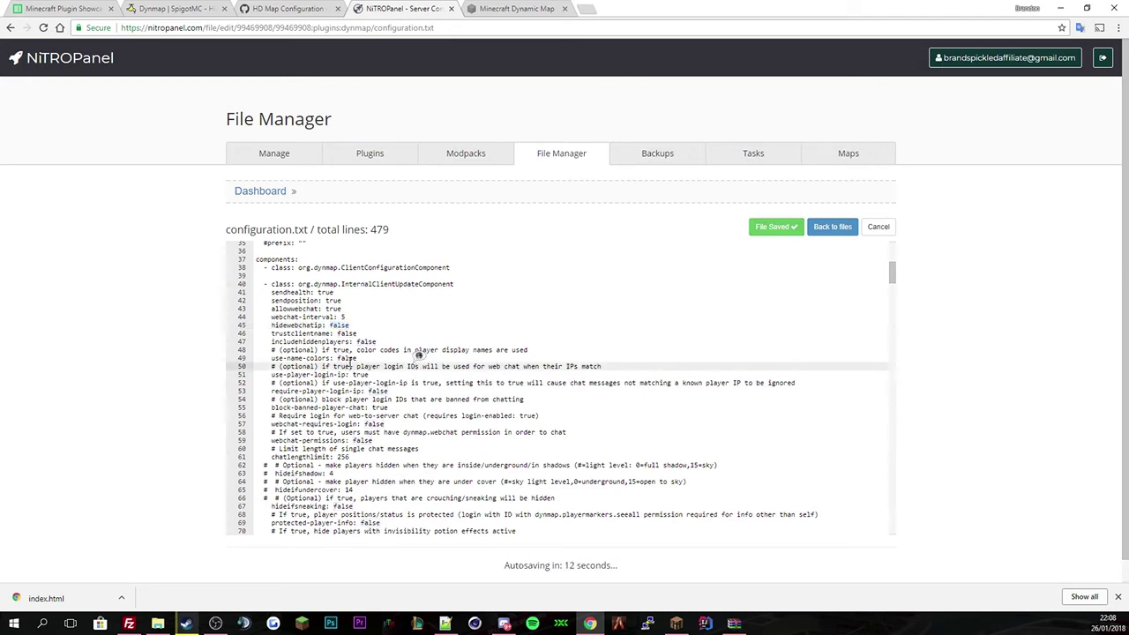
double_click(338, 358)
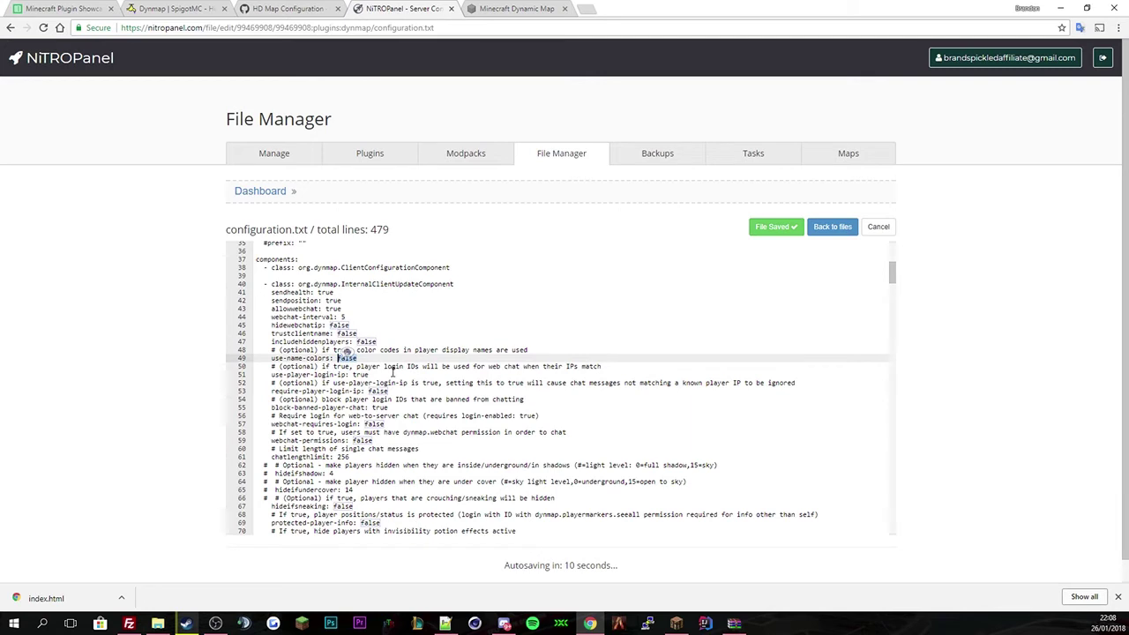
type("true")
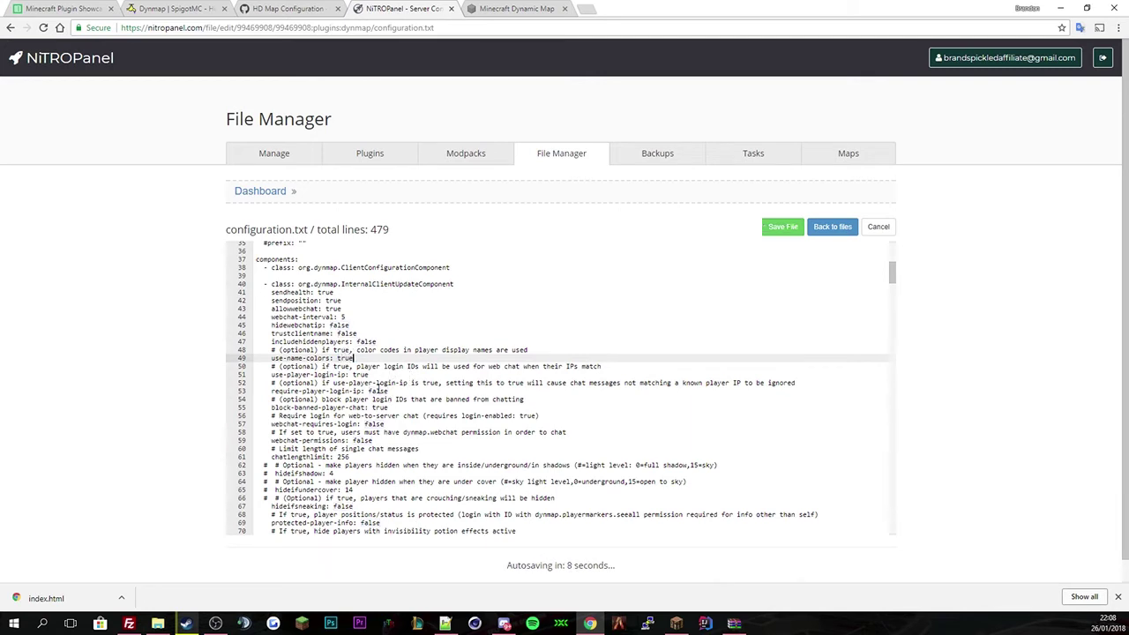
- Review the web chat settings from require-player-login-ip through webchat-permissions to chatlengthlimit
double_click(379, 390)
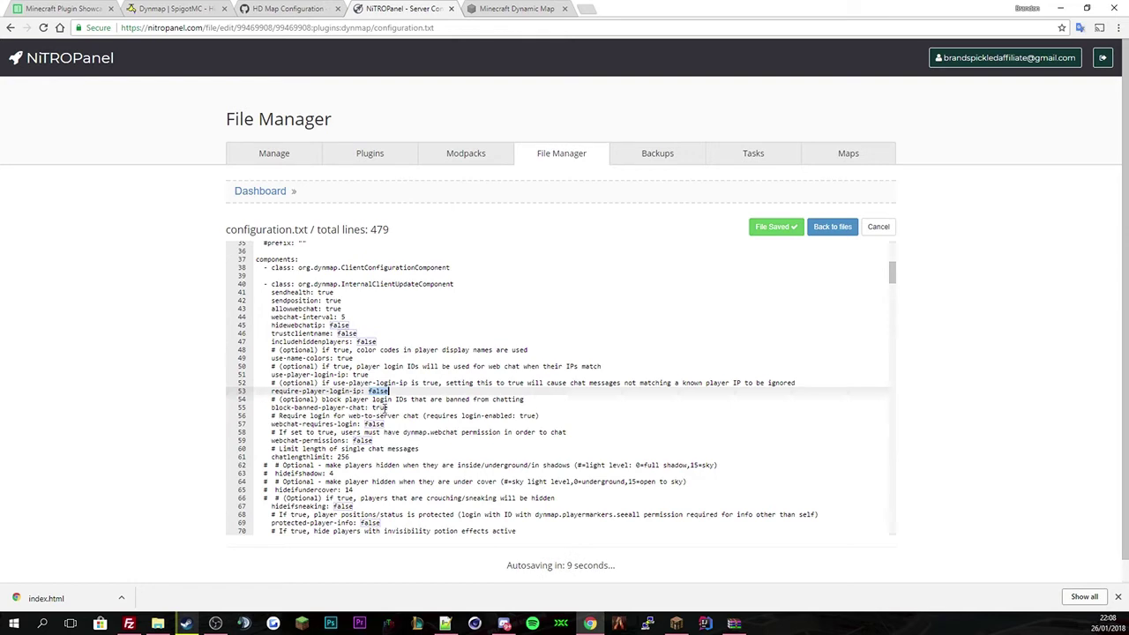
scroll(385, 407, "down", 1)
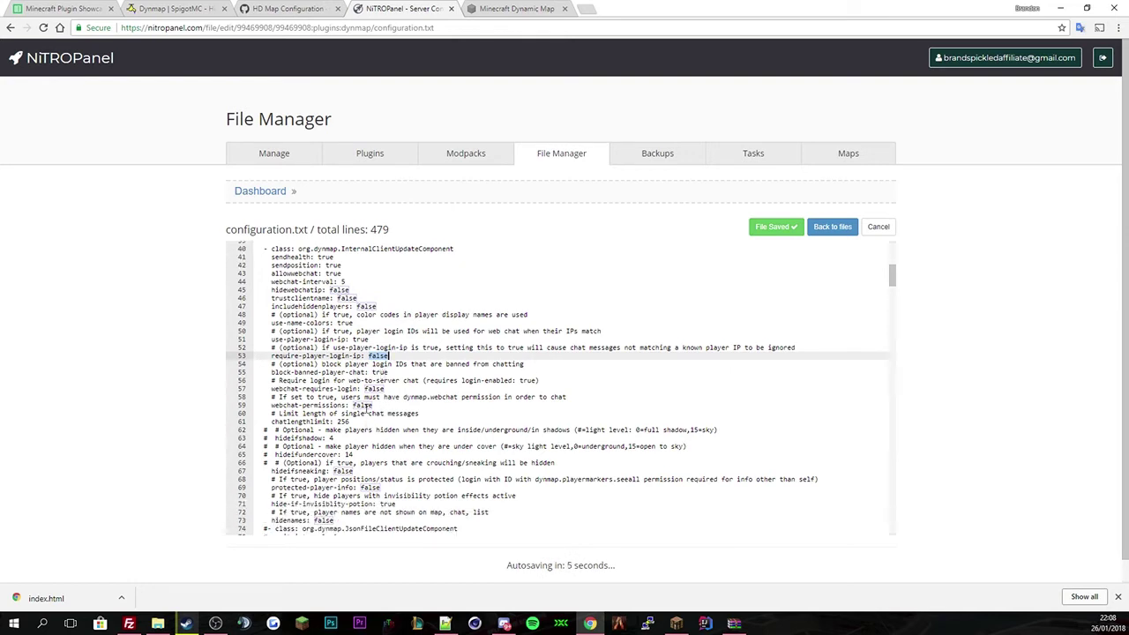
left_click_drag(404, 397, 459, 398)
left_click_drag(373, 406, 270, 405)
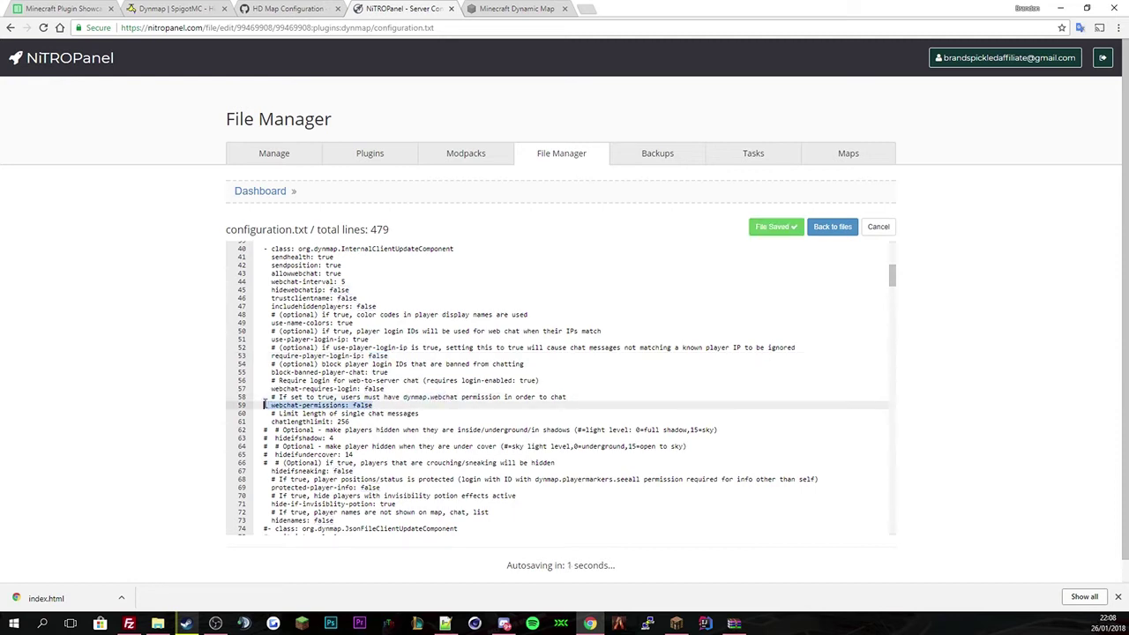
left_click(391, 414)
left_click(361, 422)
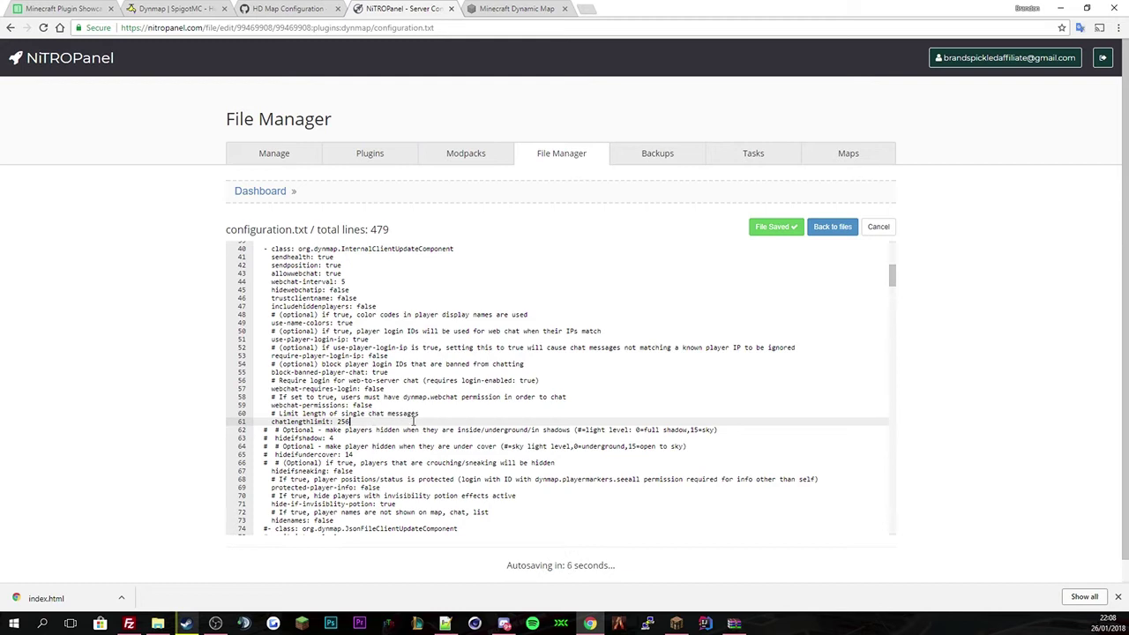
- Review the player visibility settings hideifsneaking, protected-player-info, hide-if-invisiblity-potion and hidenames on lines 67 to 73
scroll(413, 422, "down", 1)
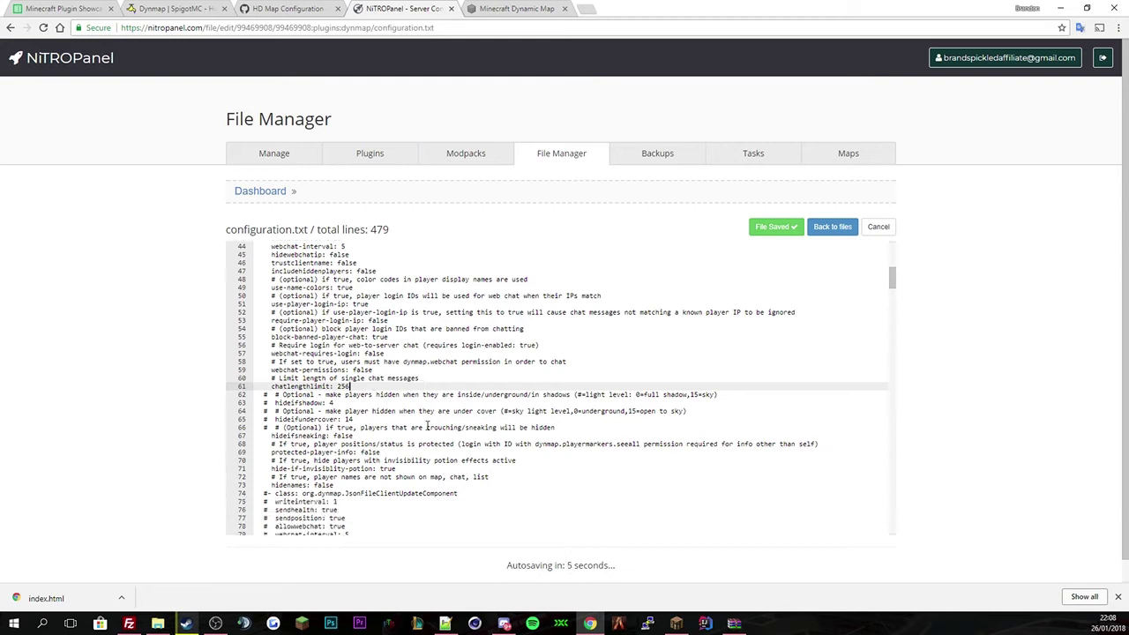
double_click(342, 435)
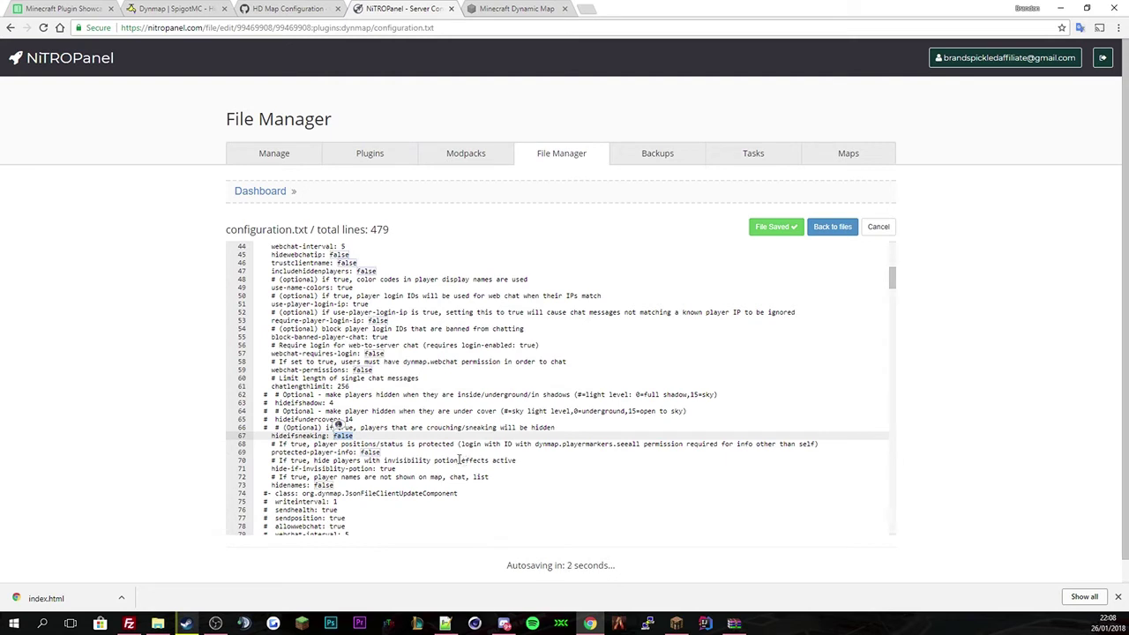
left_click(391, 433)
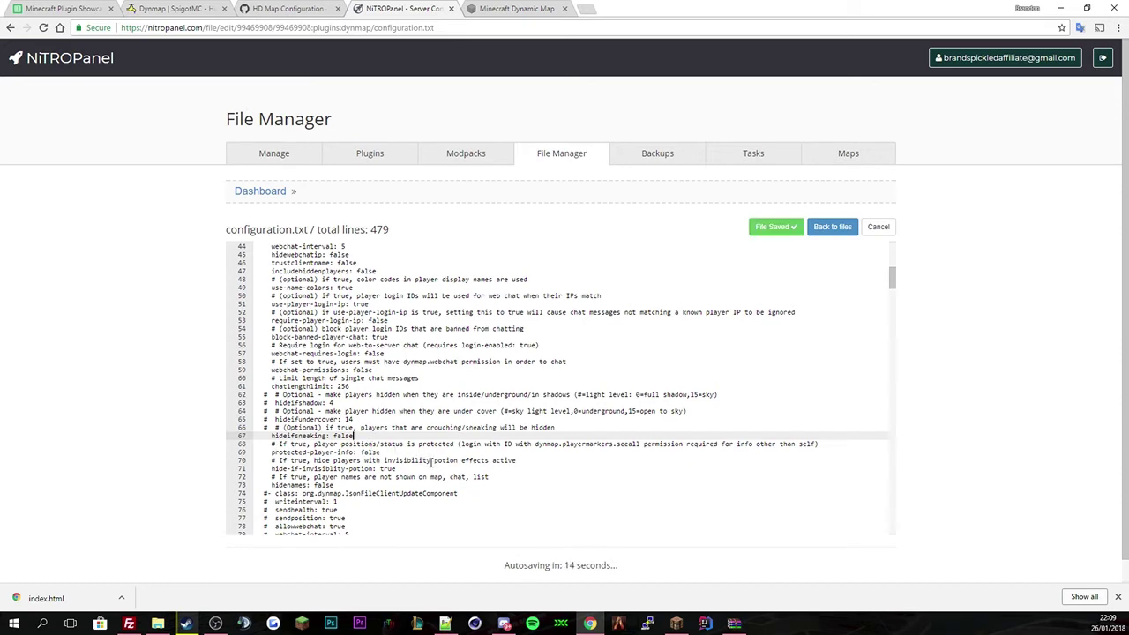
left_click(372, 452)
left_click(333, 475)
left_click(276, 469)
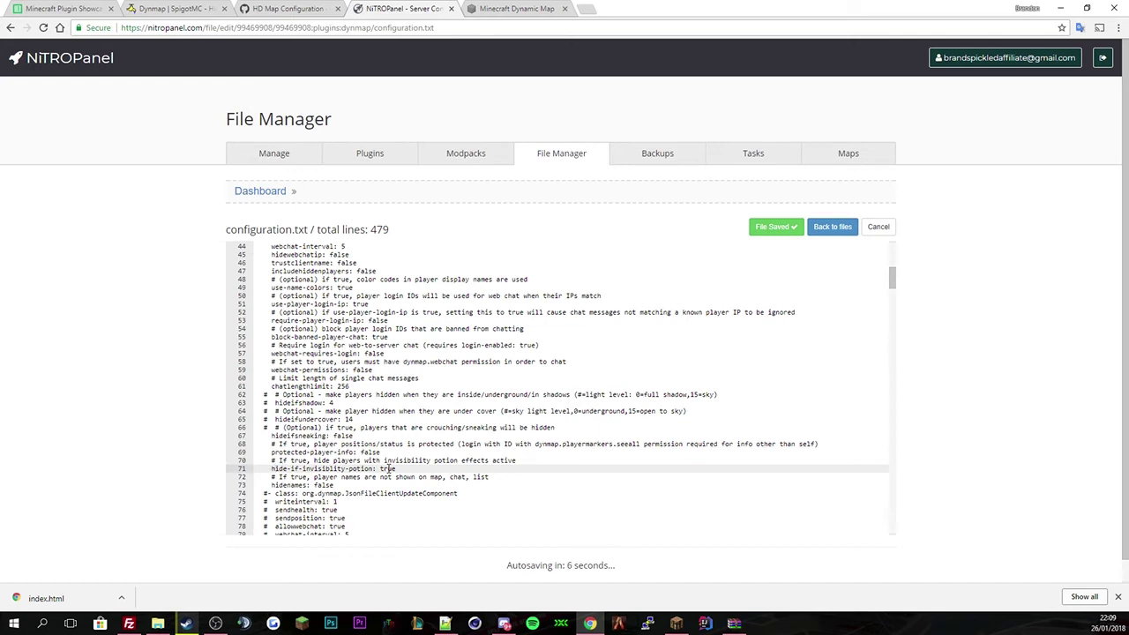
double_click(362, 487)
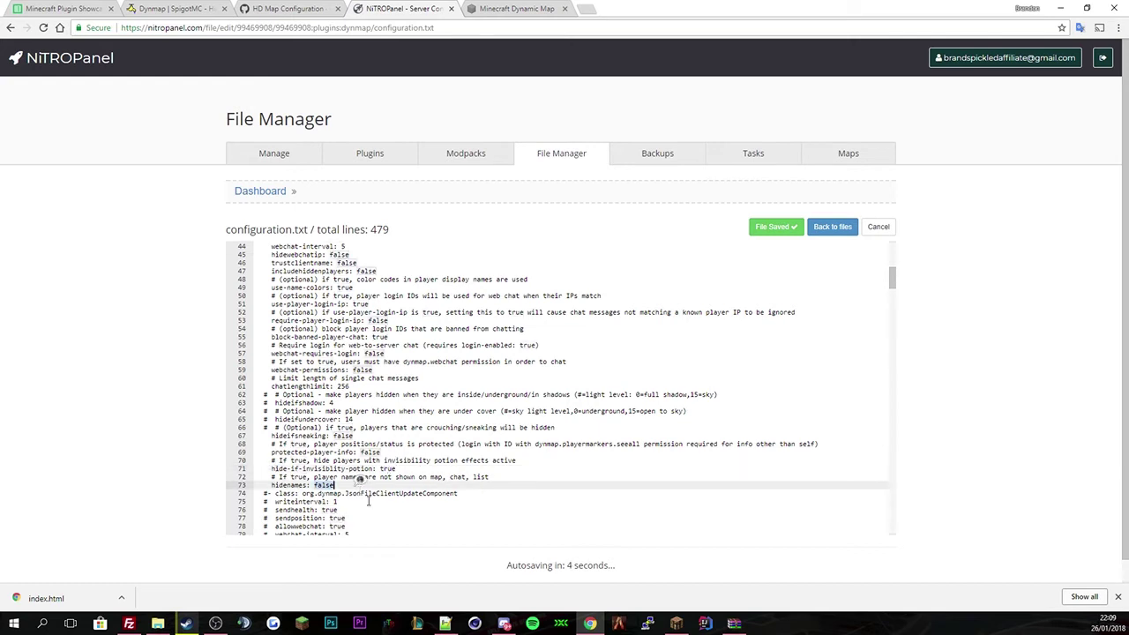
left_click(409, 508)
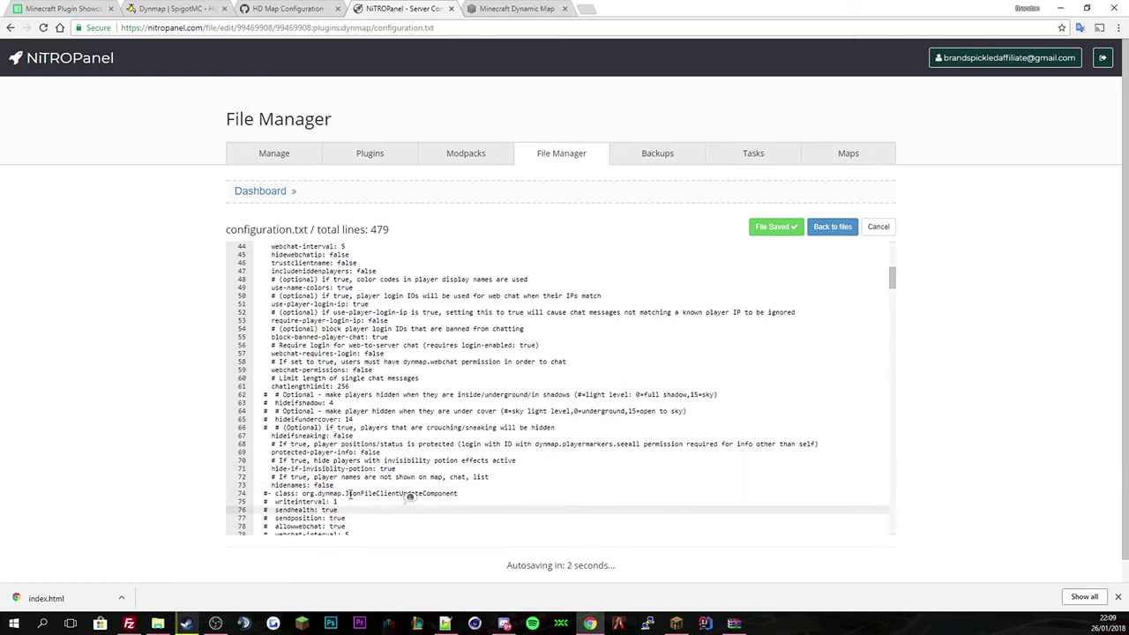
double_click(323, 485)
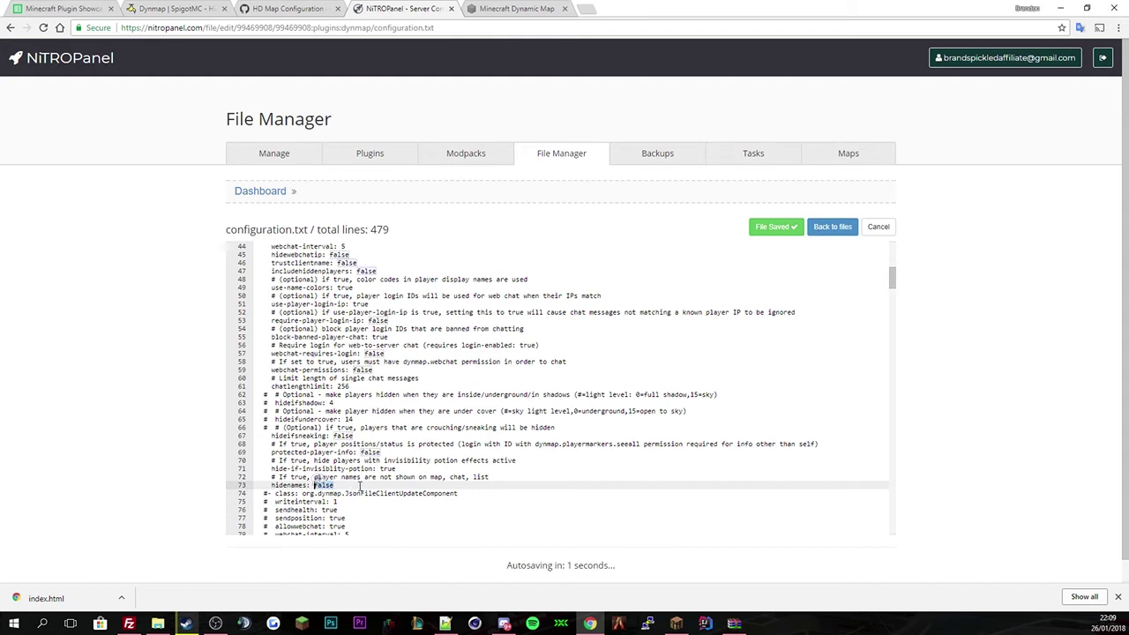
- Skim the JsonFileClientUpdateComponent, SimpleWebChatComponent and MarkersComponent sections, including the spawn bed and world border options
scroll(458, 483, "down", 1)
scroll(456, 483, "down", 2)
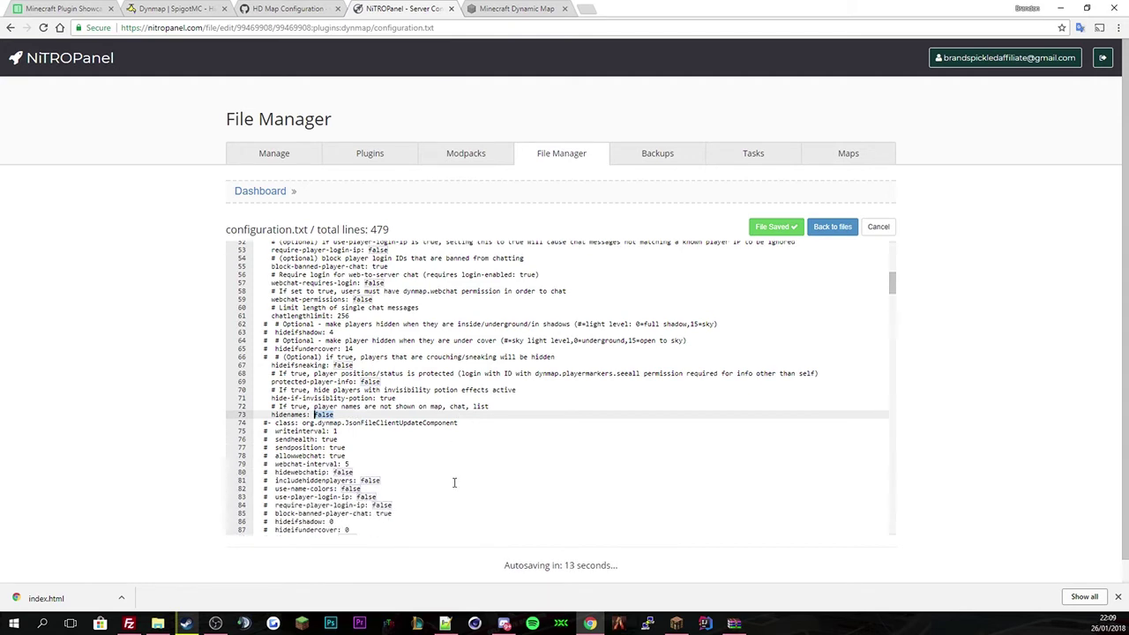
scroll(454, 482, "down", 4)
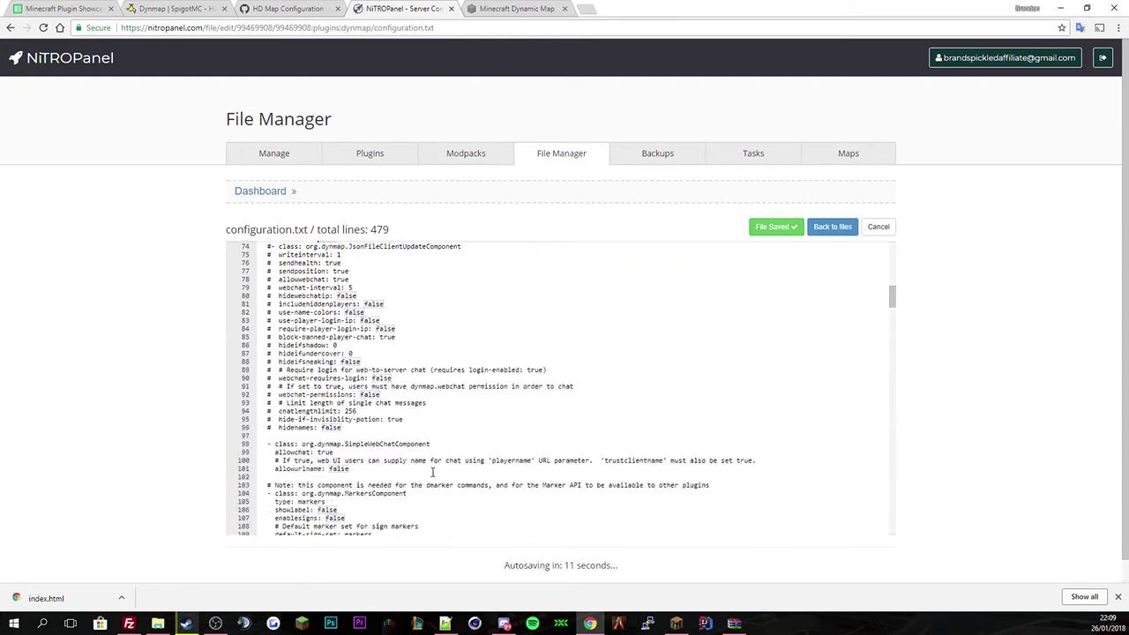
scroll(427, 482, "down", 1)
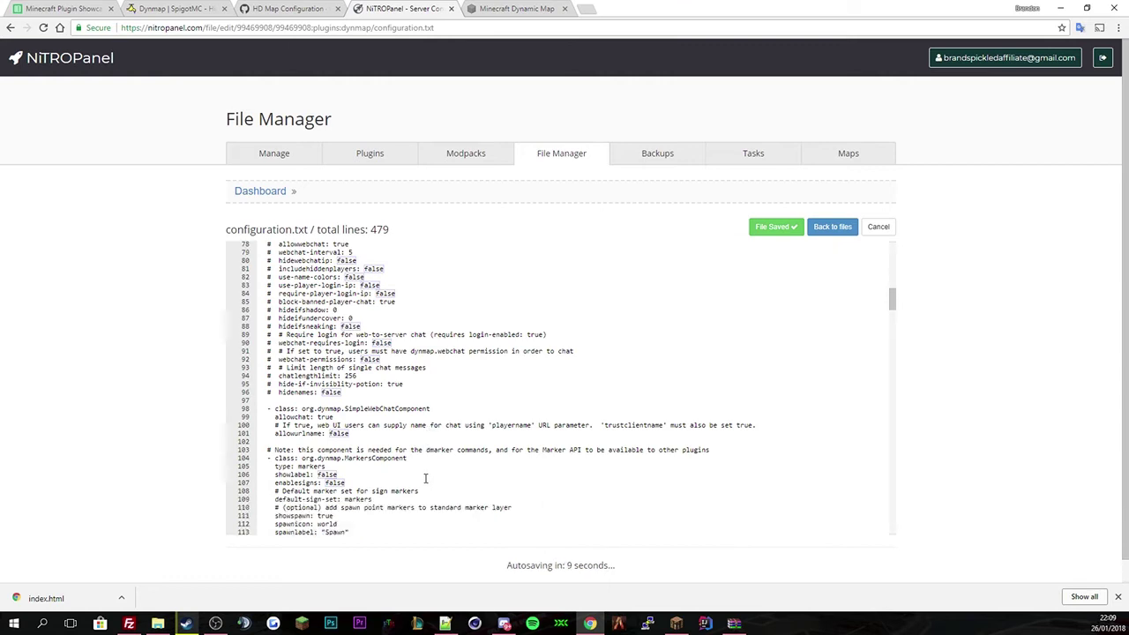
scroll(425, 479, "down", 1)
scroll(425, 479, "down", 5)
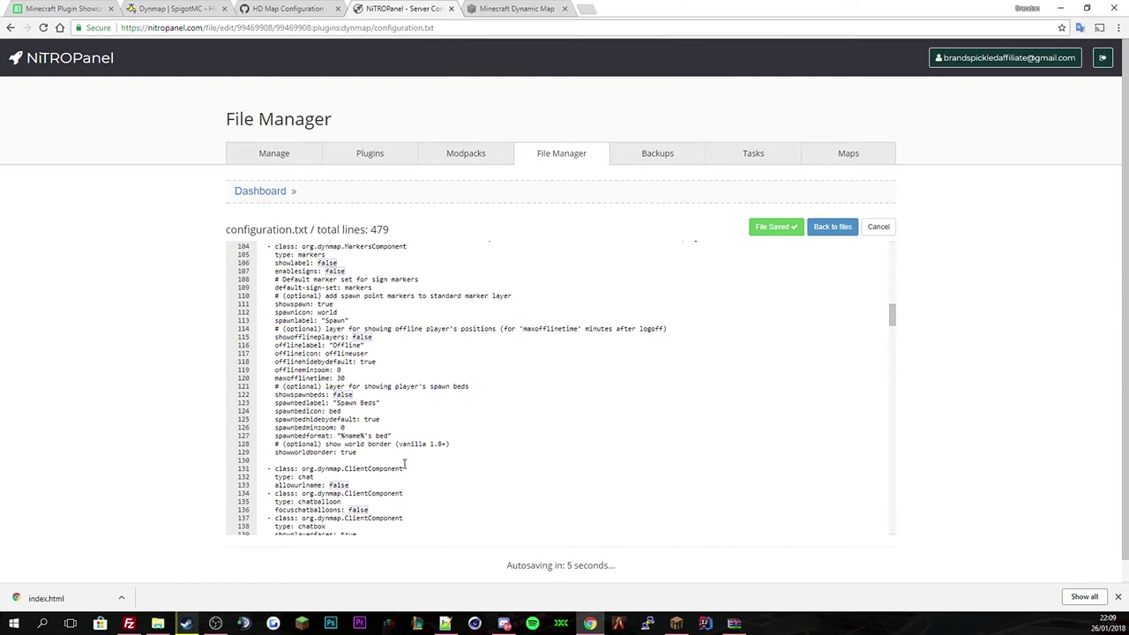
left_click(349, 404)
left_click(381, 477)
- Skim the ClientComponent entries and the tile rendering options down to block-id-alias in configuration.txt
scroll(385, 473, "down", 5)
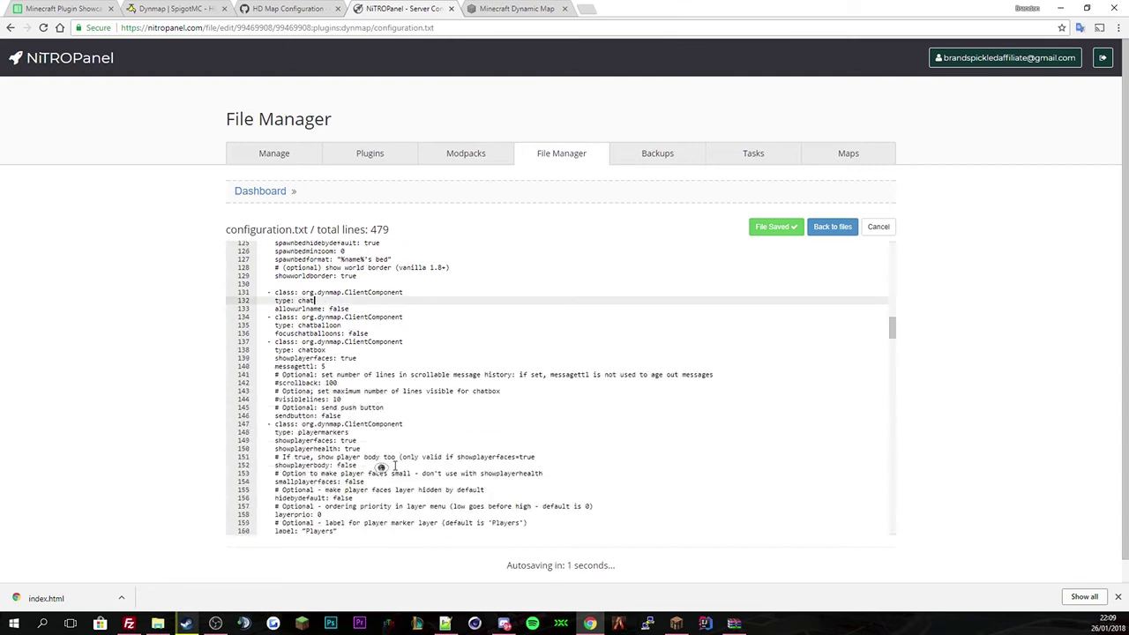
scroll(381, 468, "down", 12)
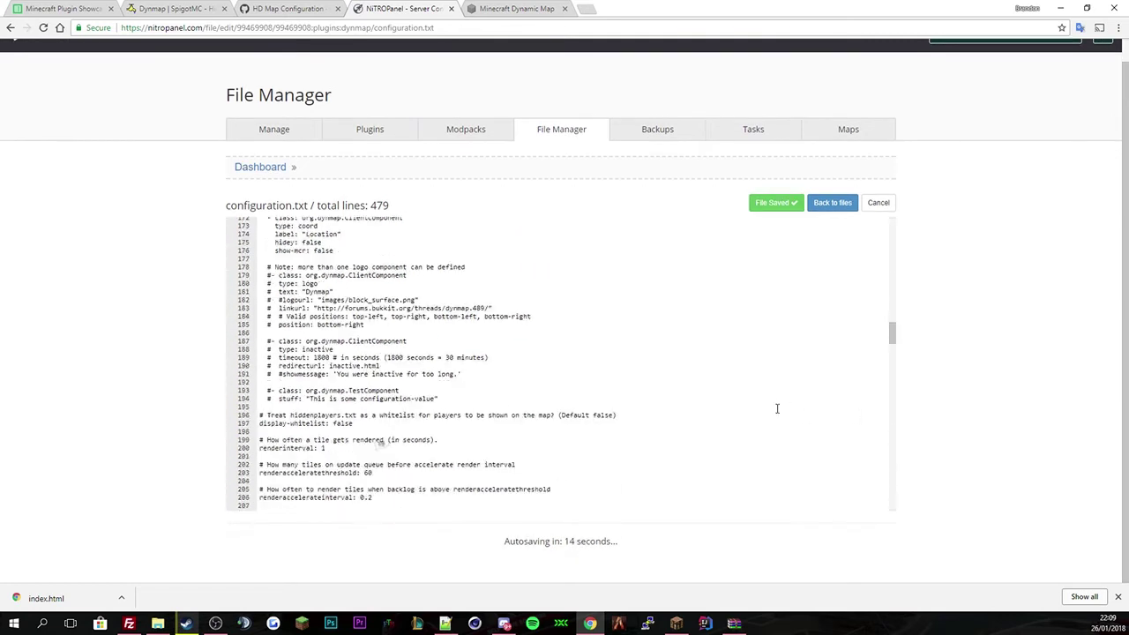
scroll(777, 408, "down", 7)
scroll(726, 397, "down", 1)
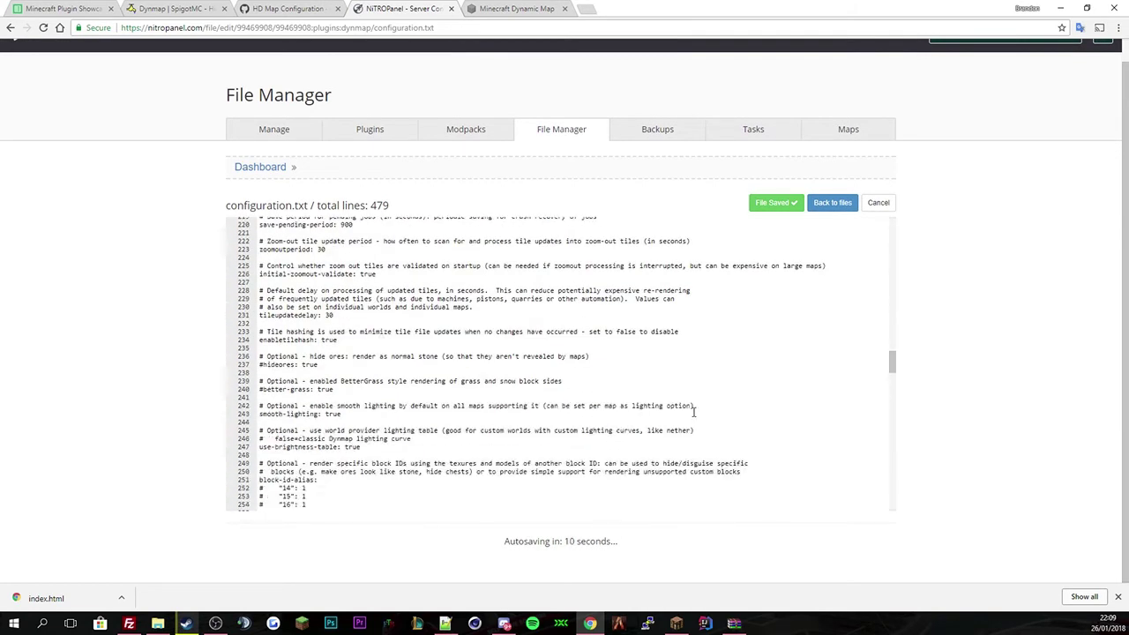
- Leave configuration.txt for the dynmap folder, look inside its renderdata folder and go back
left_click(840, 203)
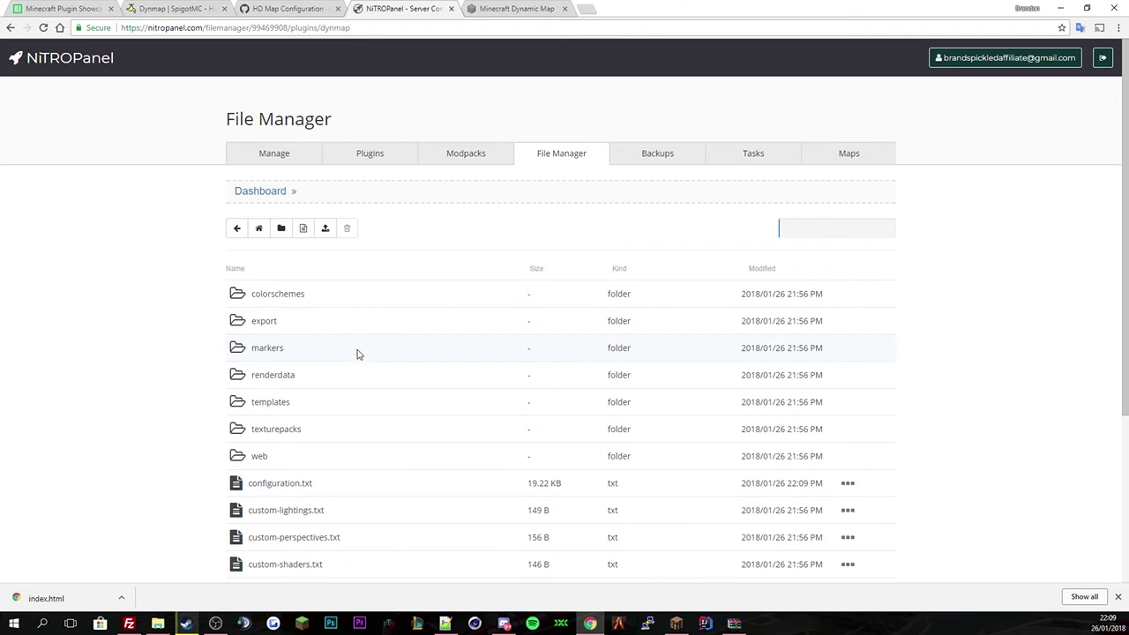
left_click(284, 380)
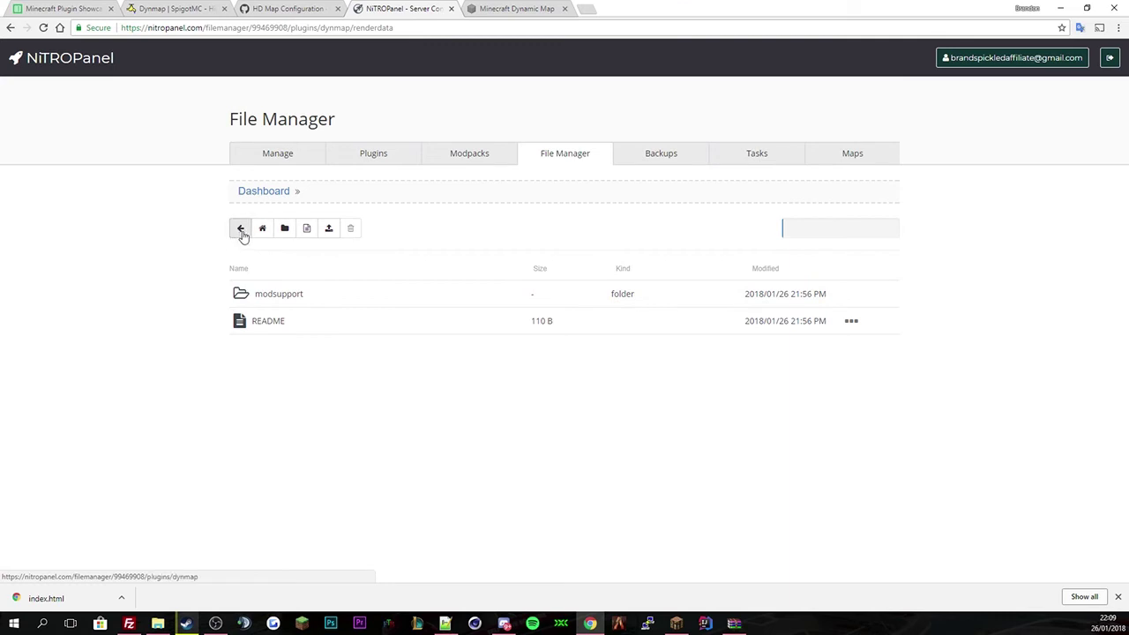
left_click(240, 230)
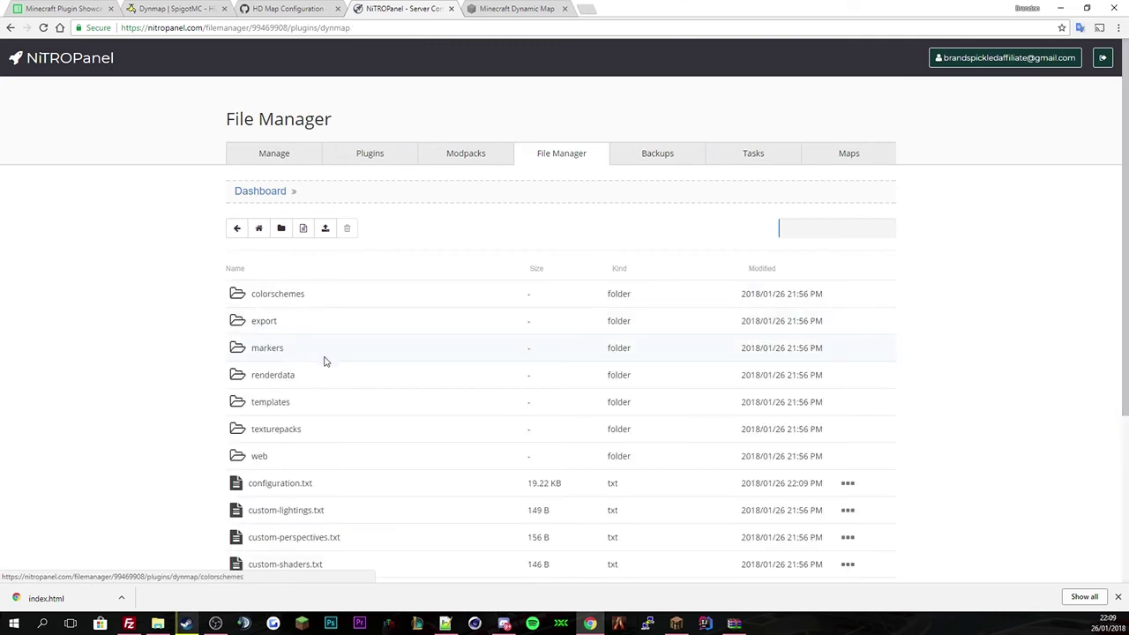
- Open the web/tiles/world folder under dynmap and look through its tile hash files
left_click(264, 458)
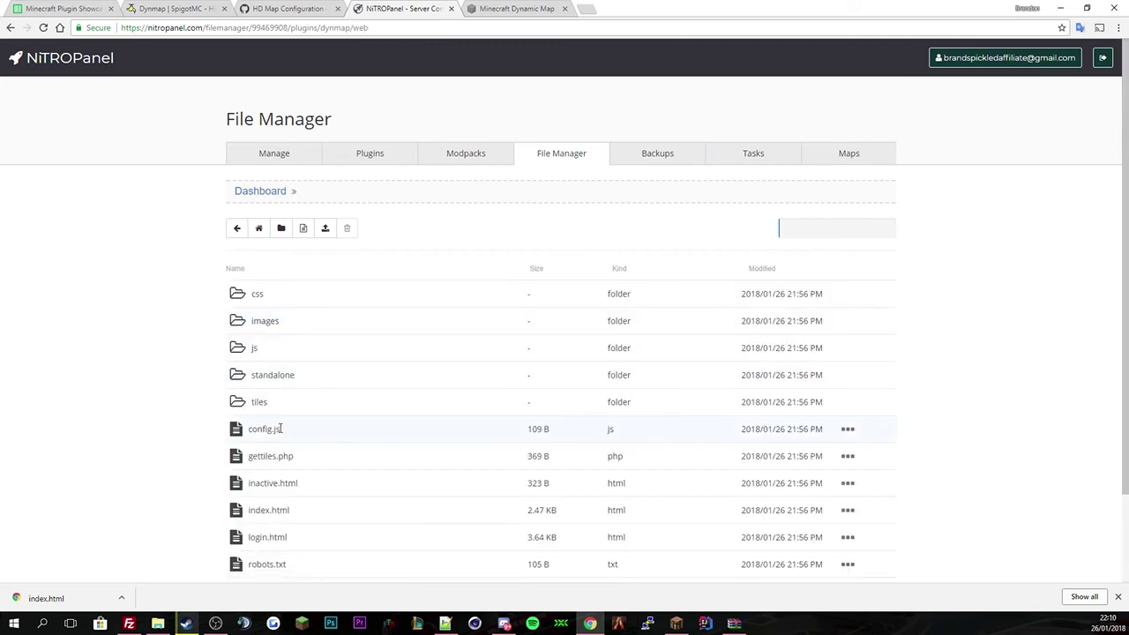
left_click(263, 406)
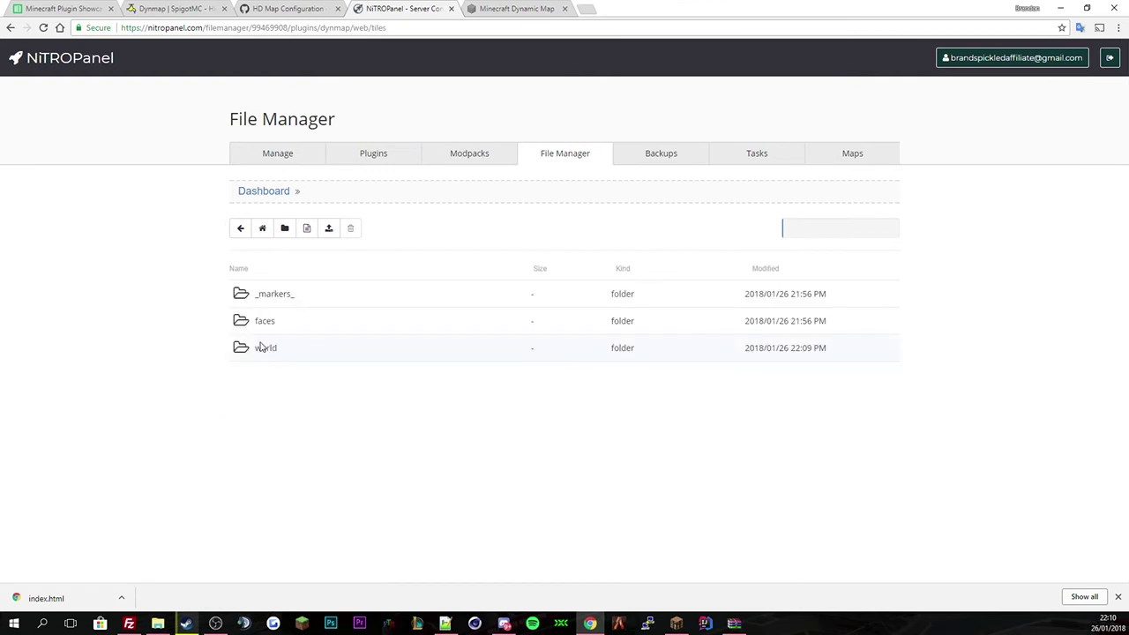
left_click(264, 349)
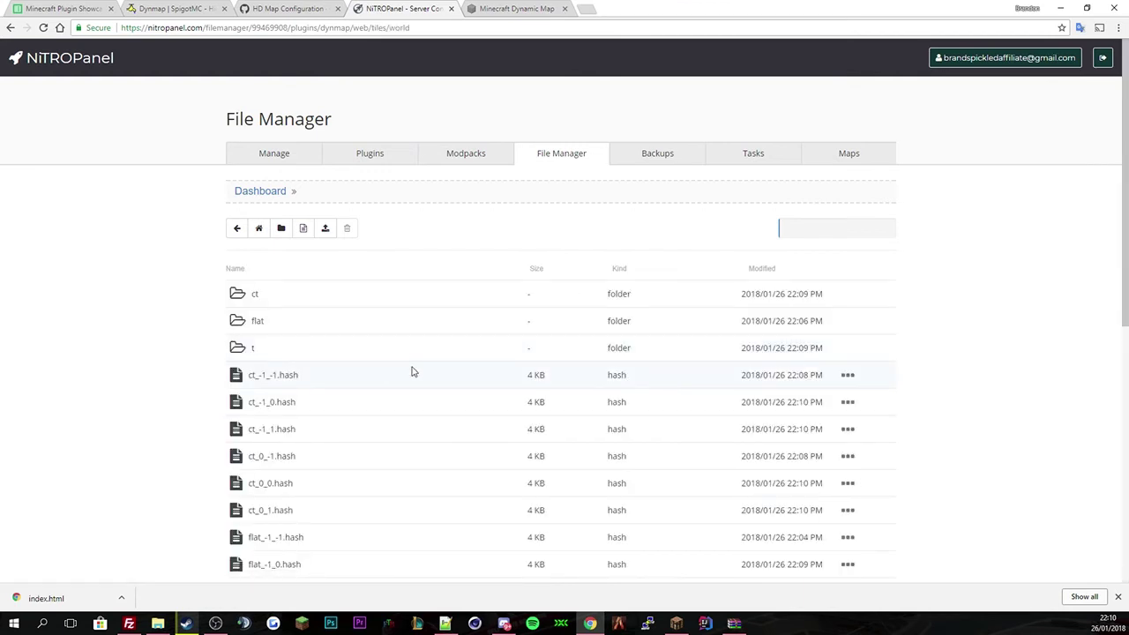
scroll(347, 396, "down", 3)
scroll(338, 399, "down", 3)
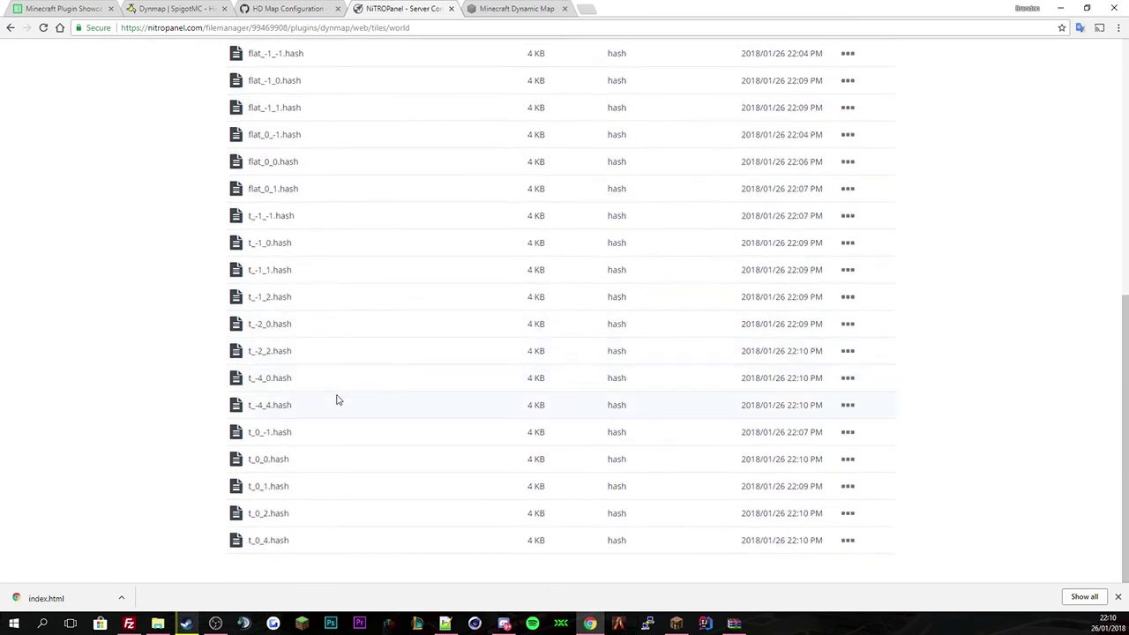
- Reload the world tiles listing and open its flat folder
scroll(146, 383, "up", 1)
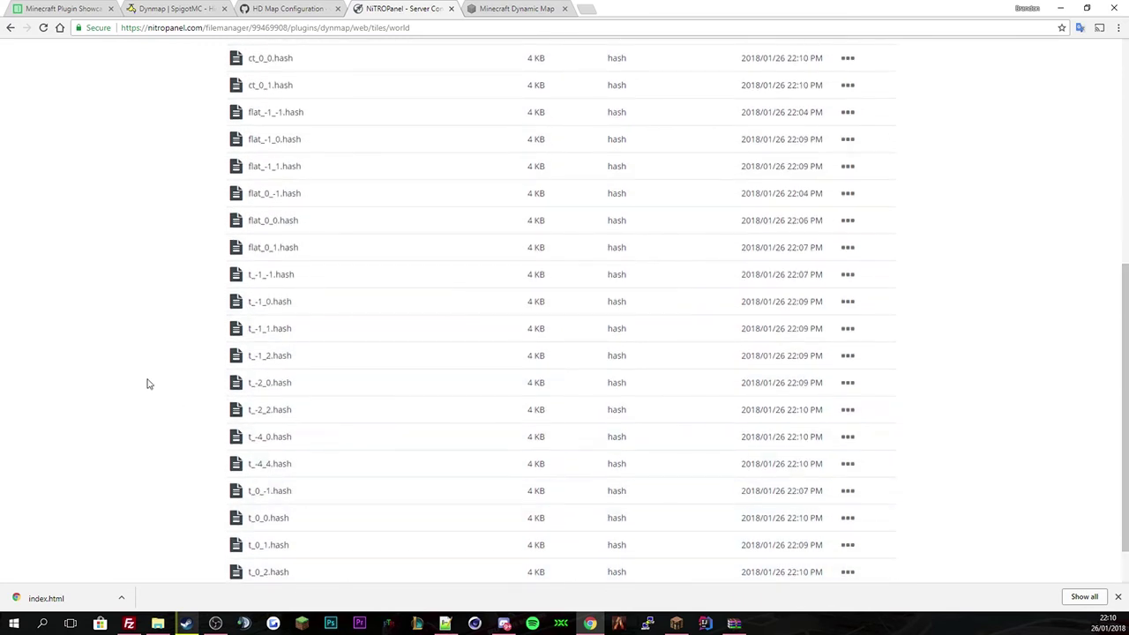
right_click(132, 376)
left_click(173, 412)
scroll(165, 404, "down", 1)
right_click(167, 404)
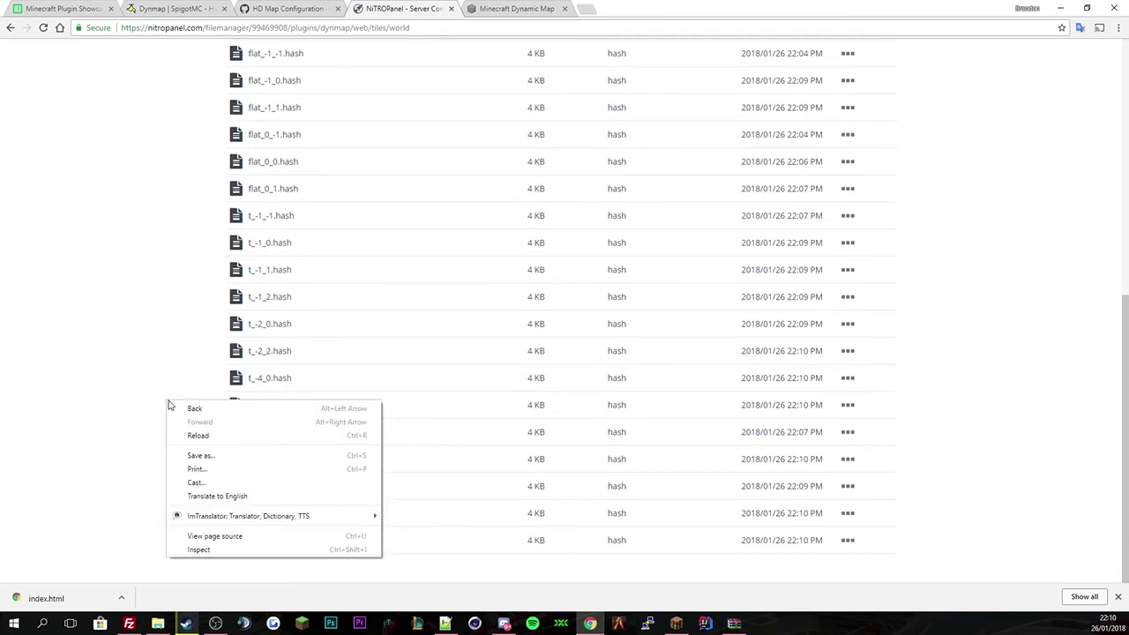
left_click(202, 435)
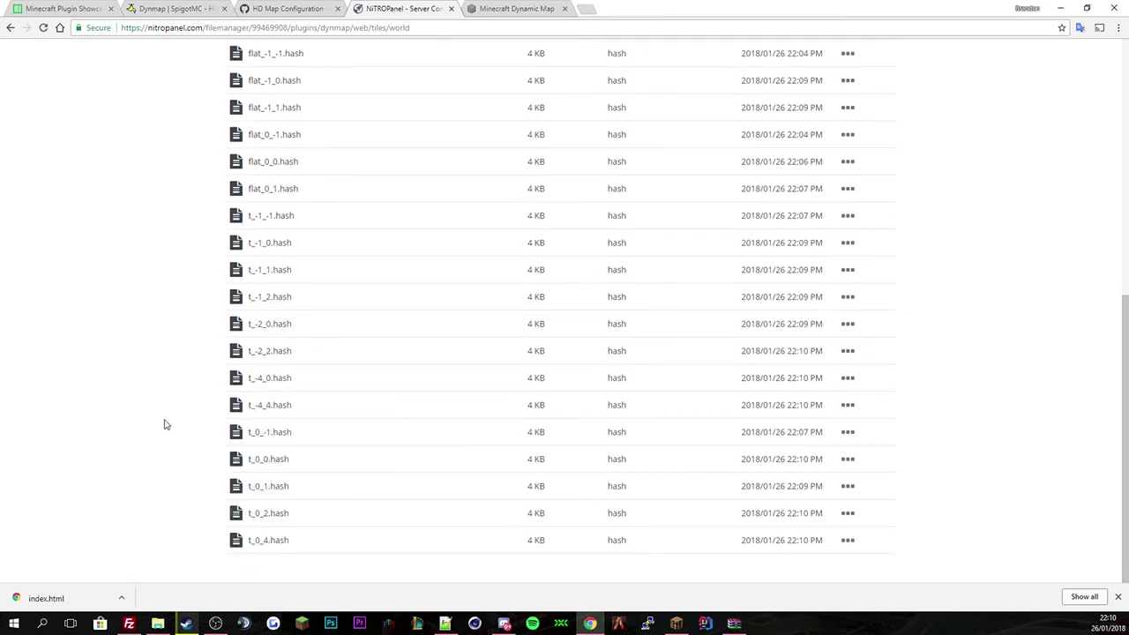
scroll(164, 424, "up", 8)
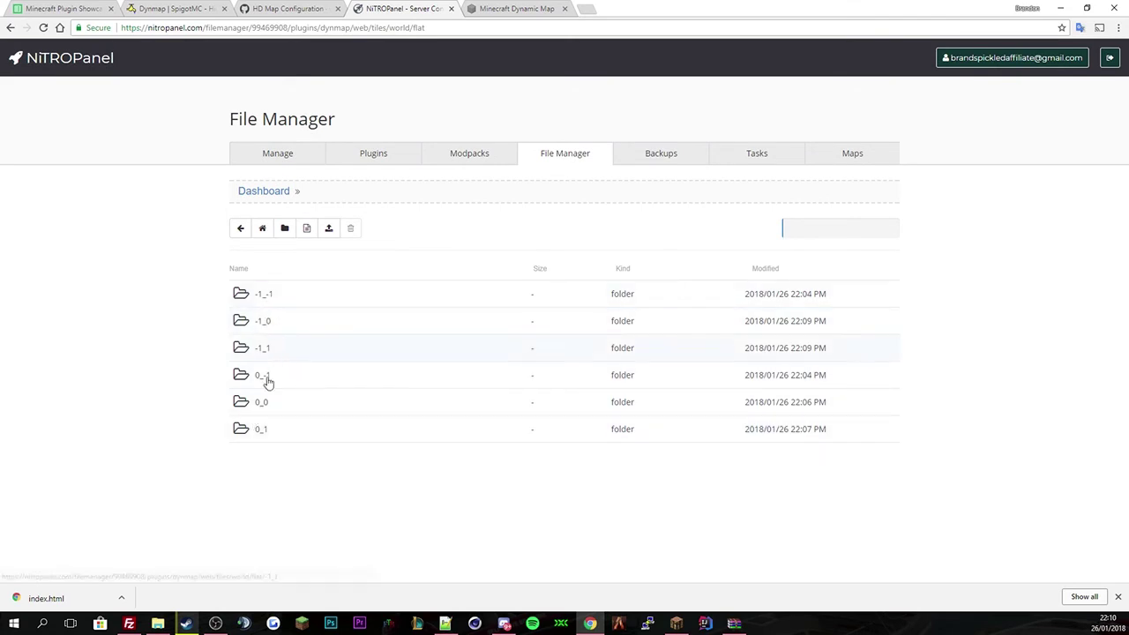
- Open the -1_-1 folder, download the -1_-1.png tile, view the image and close it
left_click(268, 302)
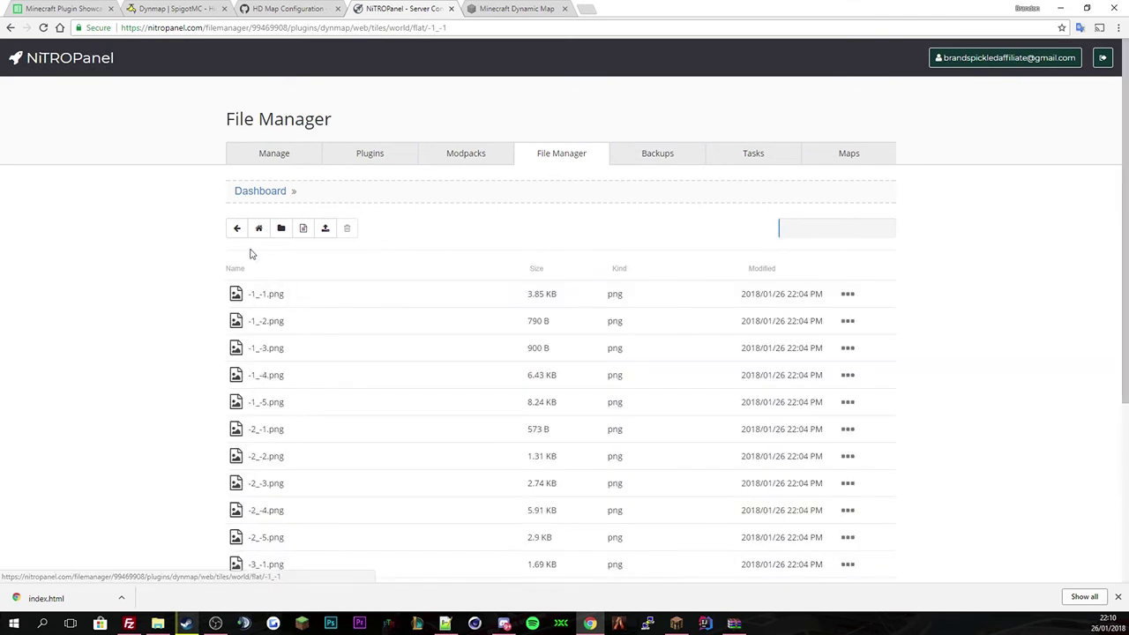
right_click(348, 297)
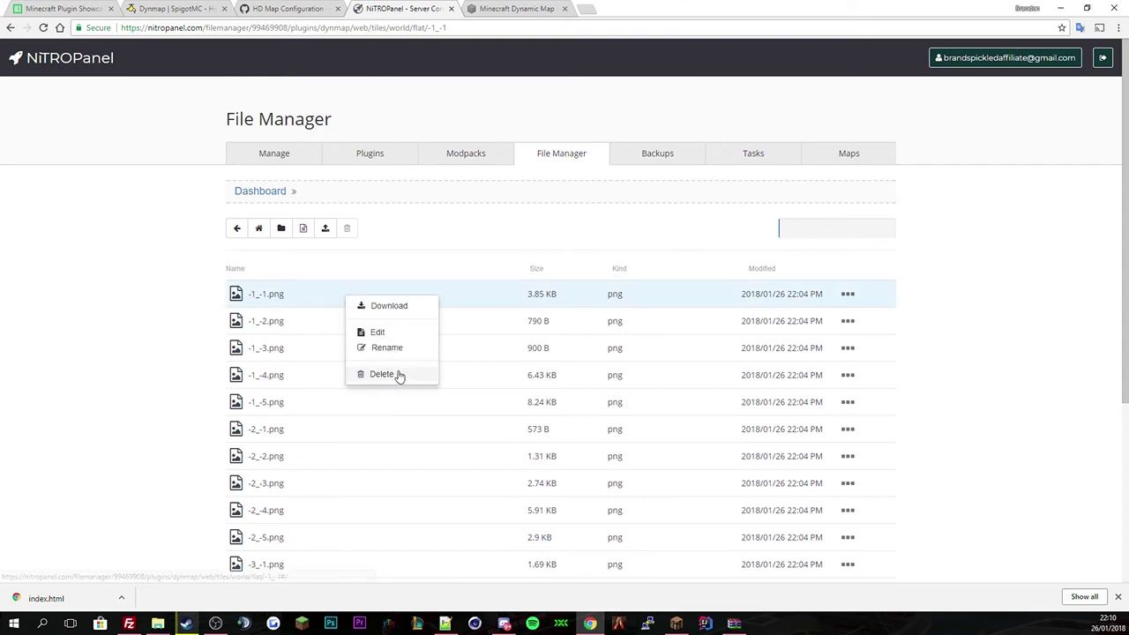
left_click(404, 307)
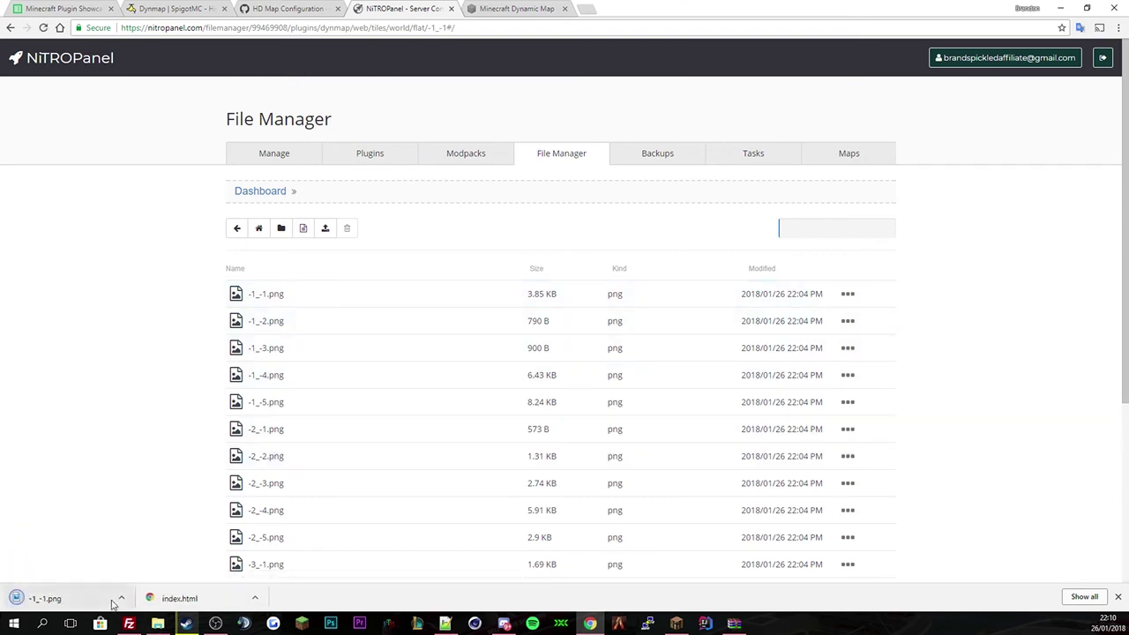
left_click(86, 600)
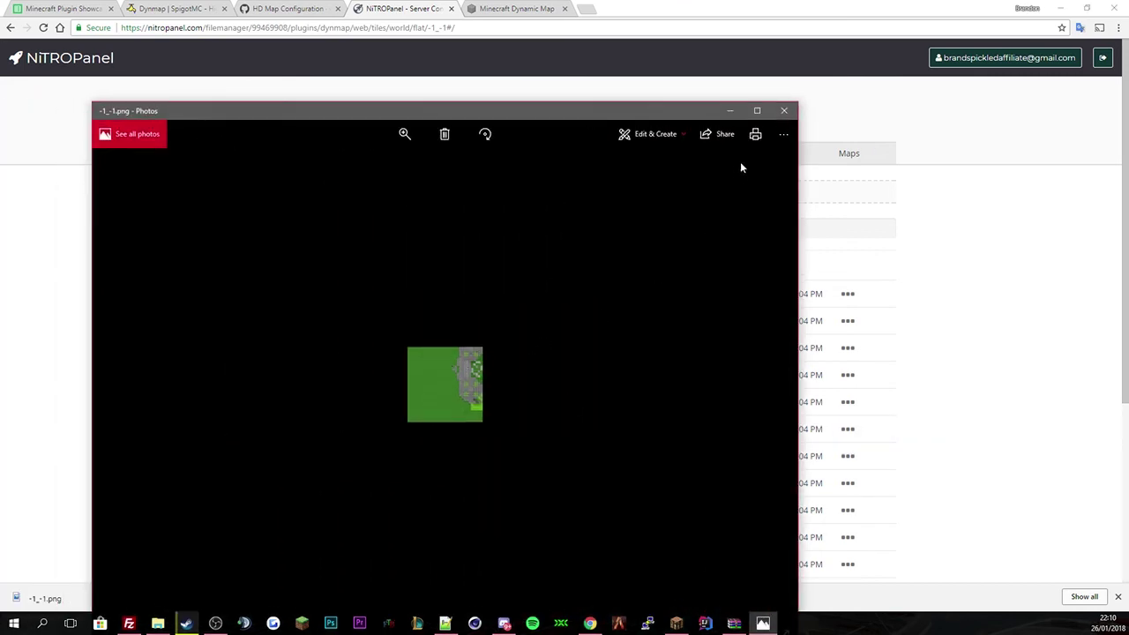
left_click(783, 110)
- Go back up to the tiles folder and open its faces folder
left_click(240, 227)
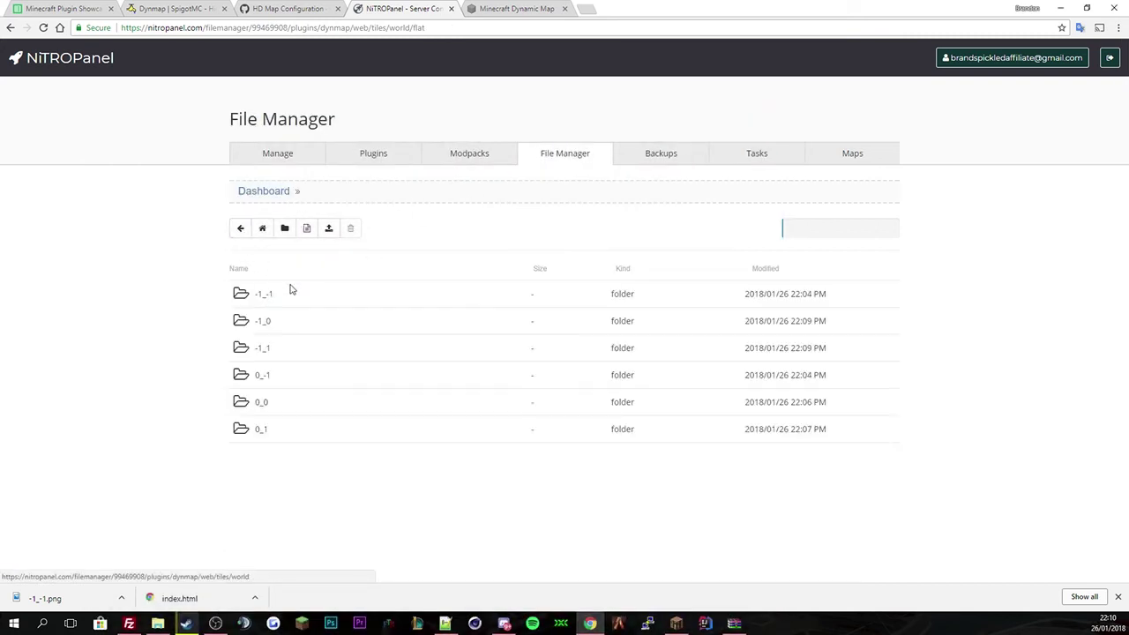
left_click(237, 228)
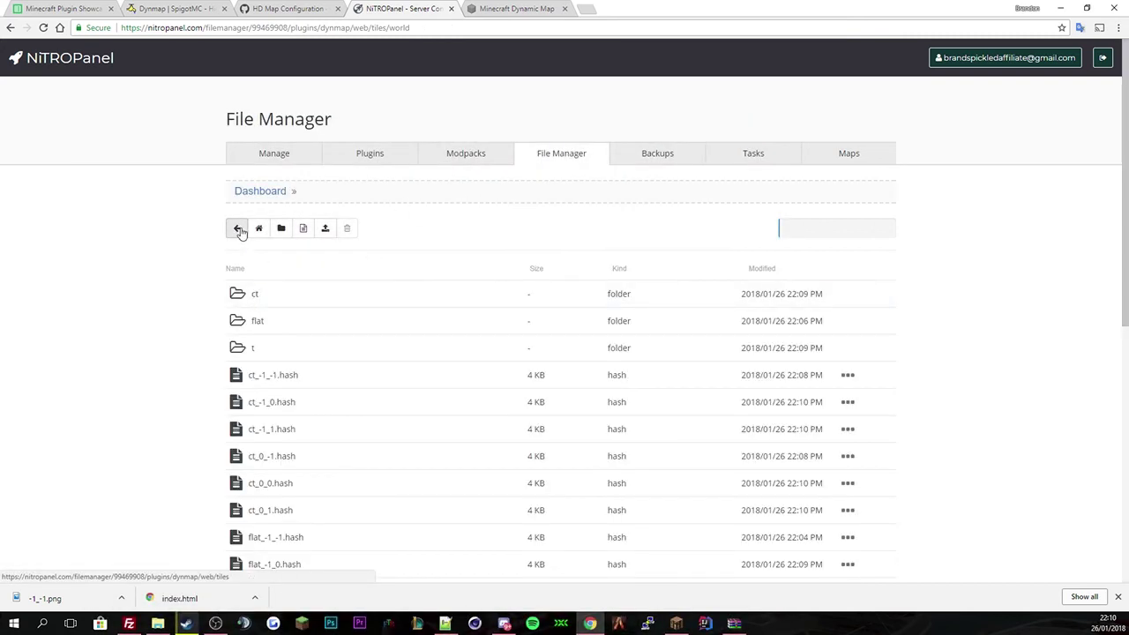
left_click(239, 229)
left_click(266, 321)
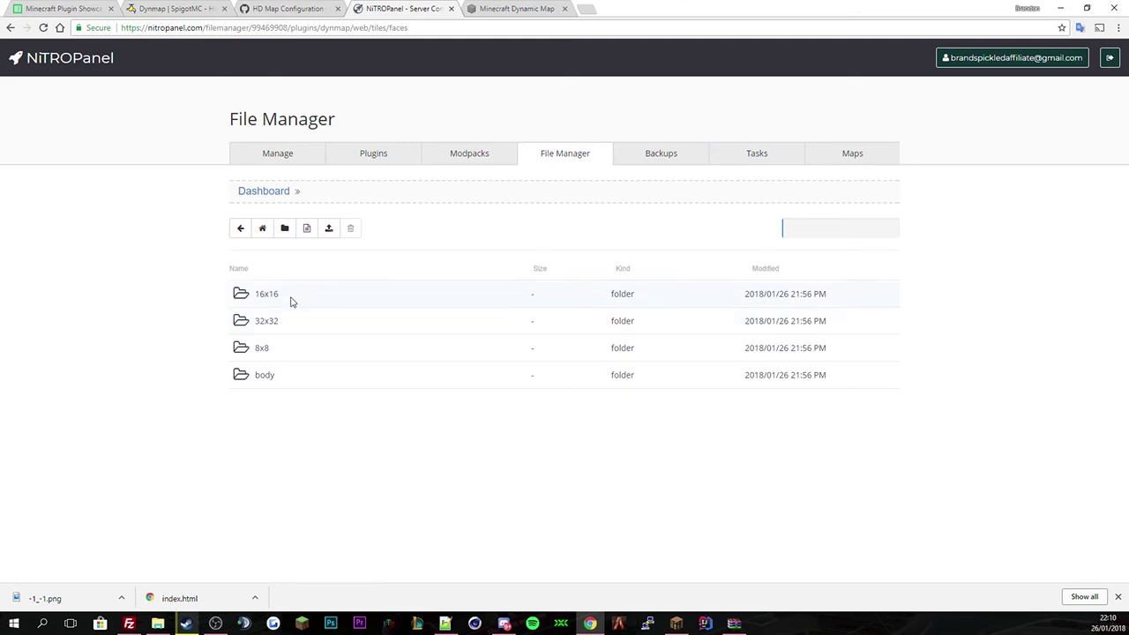
- Open the 16x16 faces folder, download the player's face PNG, view it and close the image
left_click(275, 294)
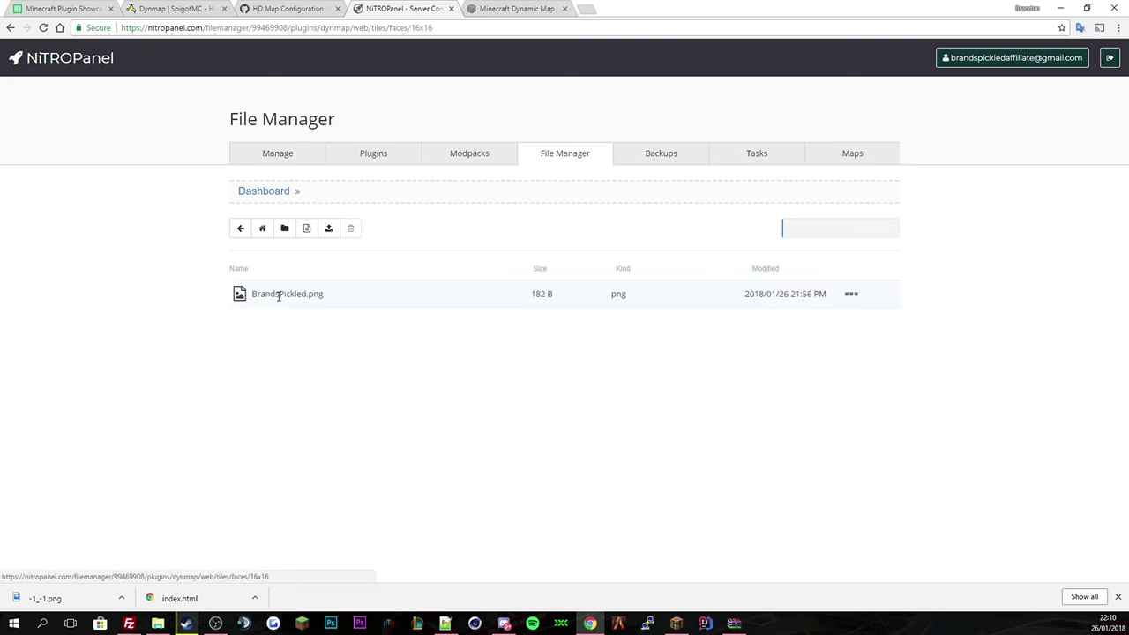
right_click(384, 299)
left_click(410, 310)
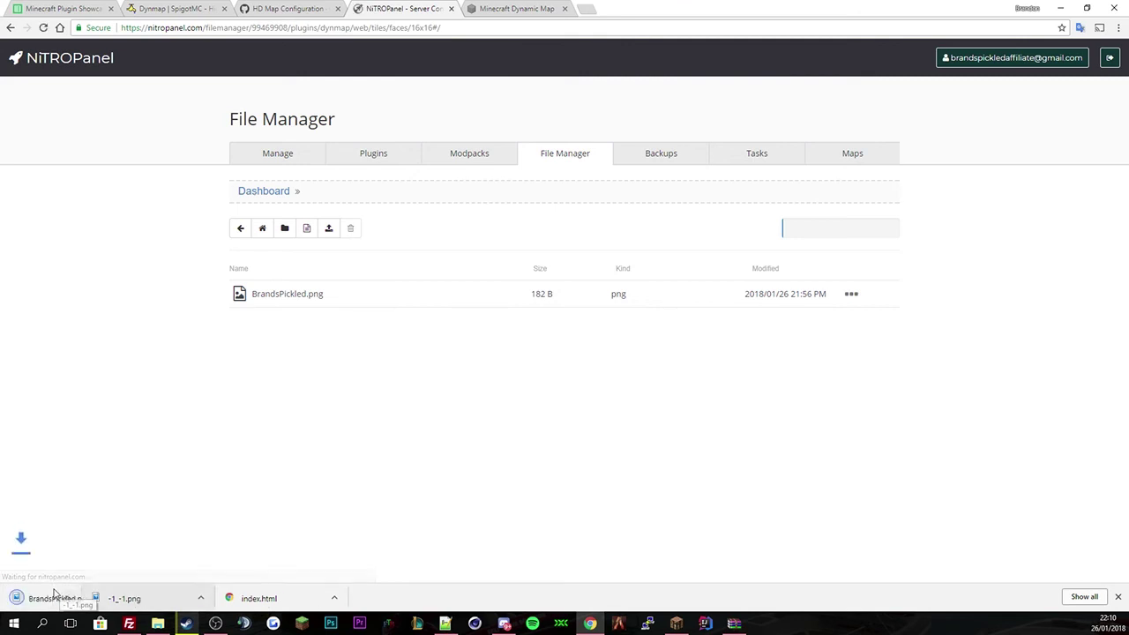
left_click(49, 598)
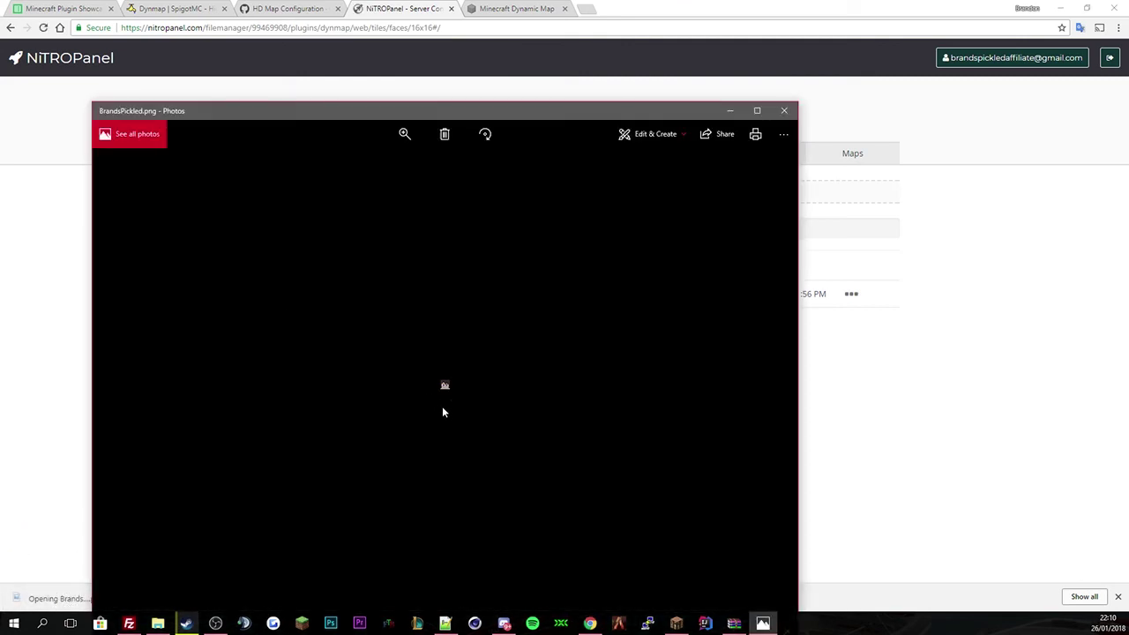
left_click(784, 111)
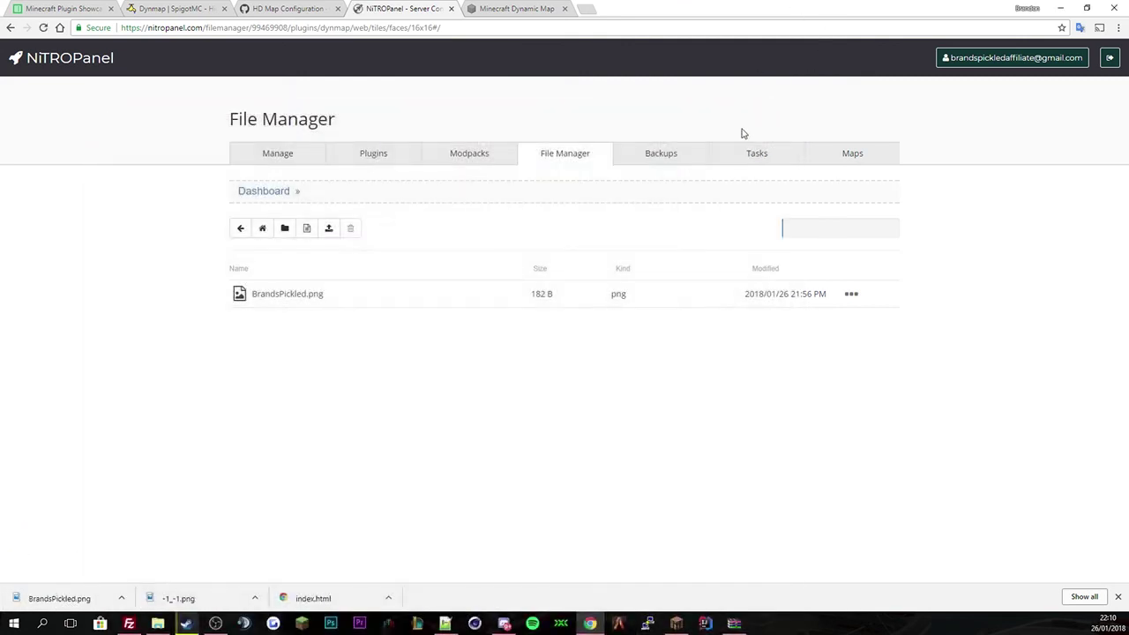
- Open the plugins folder from the file manager root, and switch to the Minecraft Dynamic Map page
left_click(553, 162)
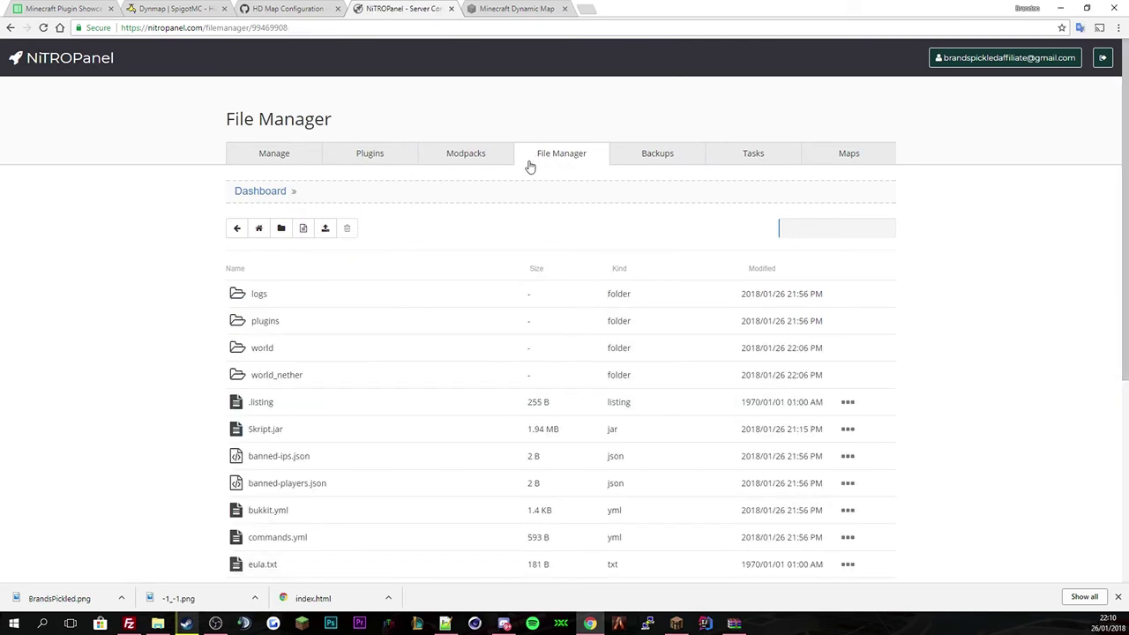
left_click(274, 323)
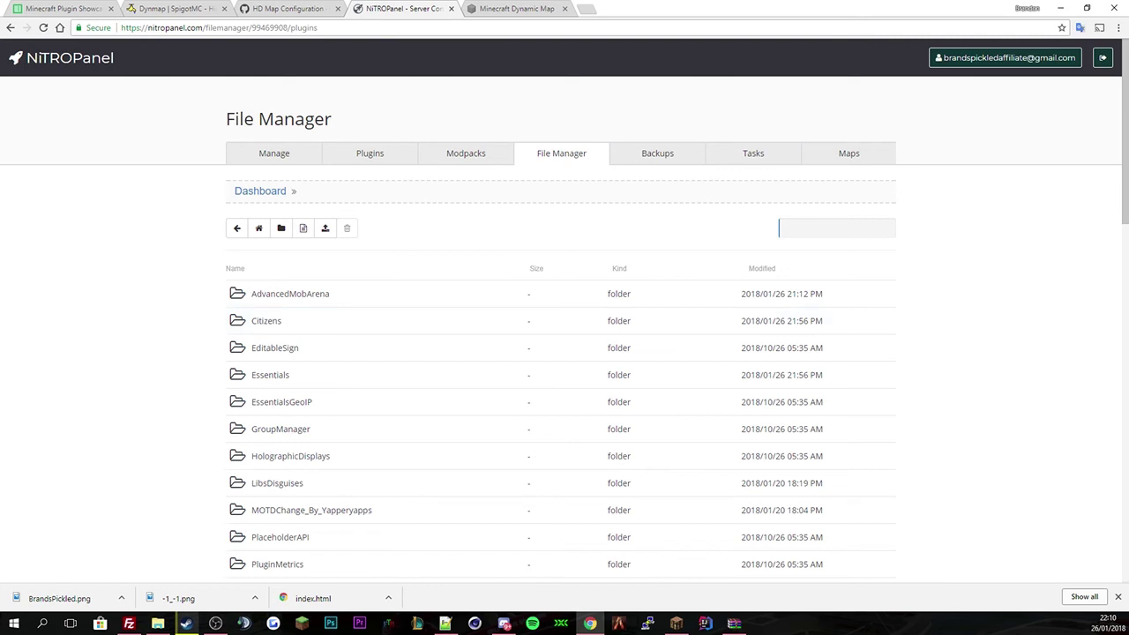
left_click(504, 8)
- Examine the isolated rendered patch west of the main map area and compare it with the square around spawn
scroll(510, 222, "down", 1)
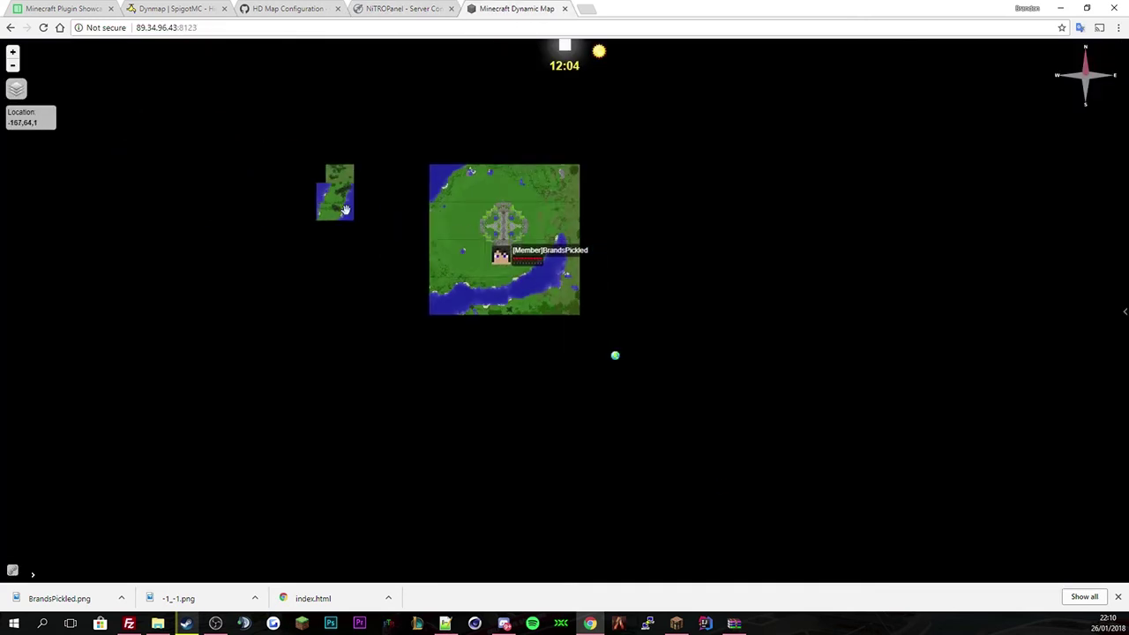
scroll(337, 202, "up", 1)
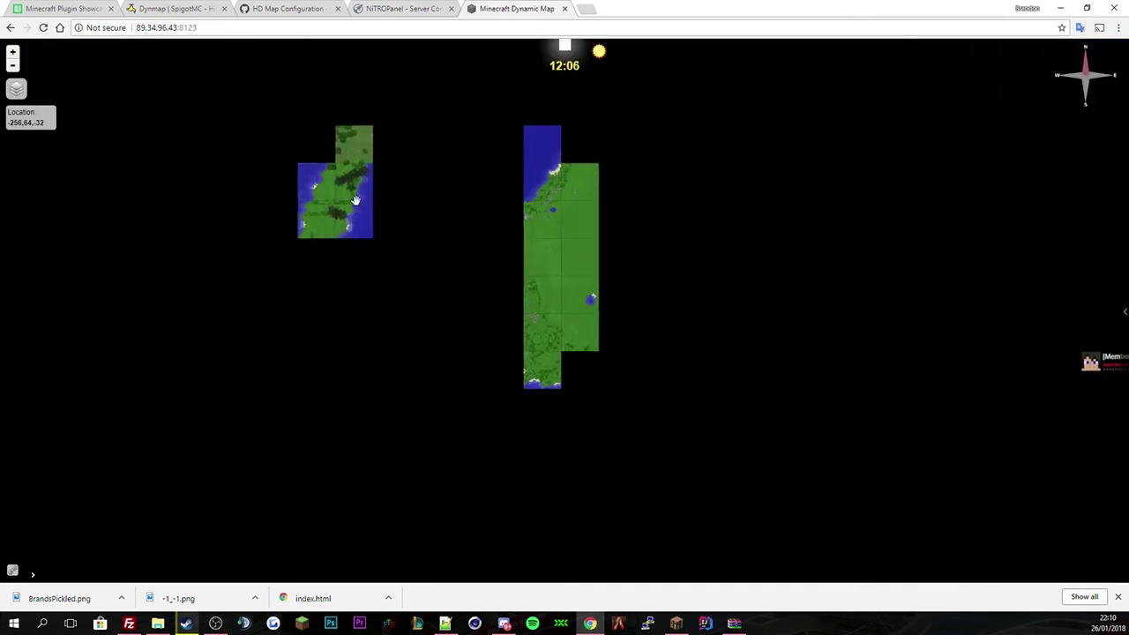
scroll(417, 205, "down", 1)
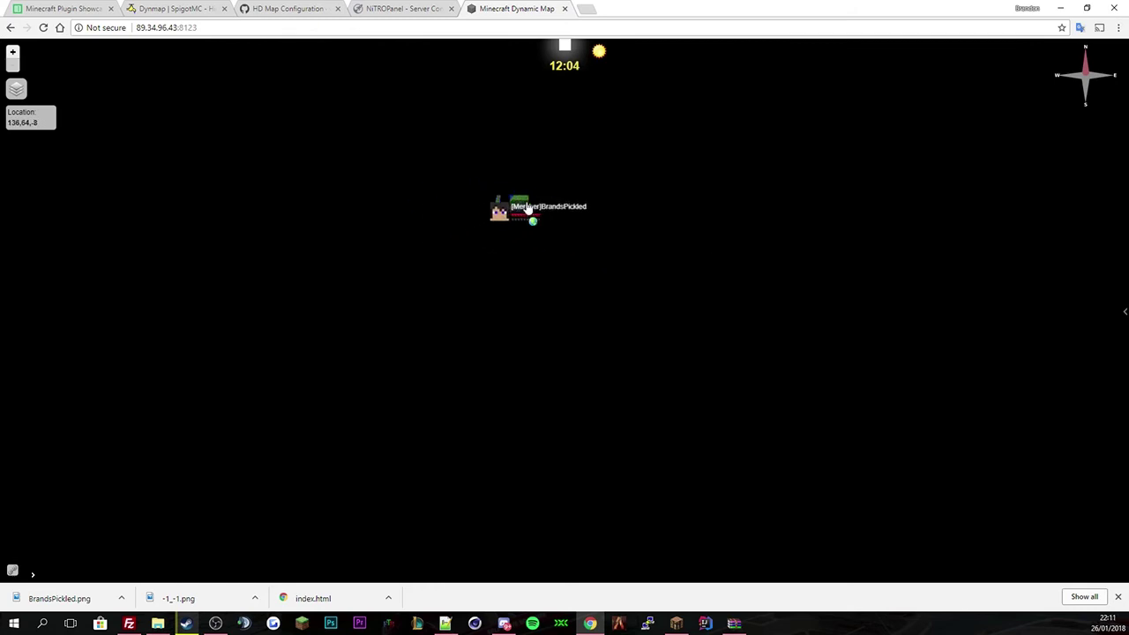
scroll(477, 187, "up", 3)
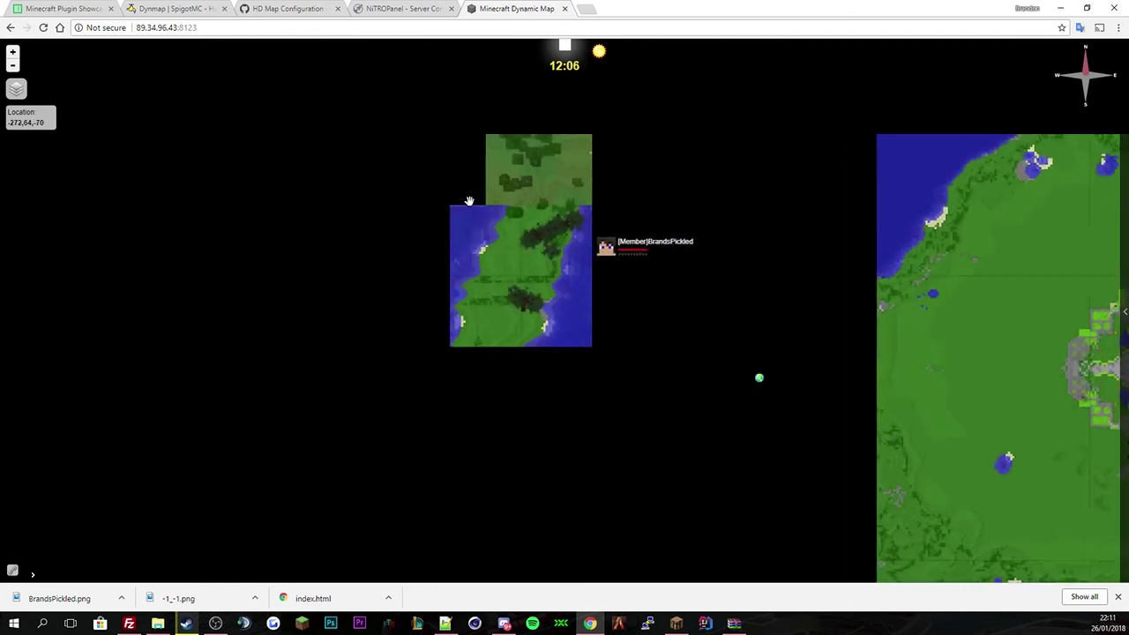
scroll(487, 185, "up", 1)
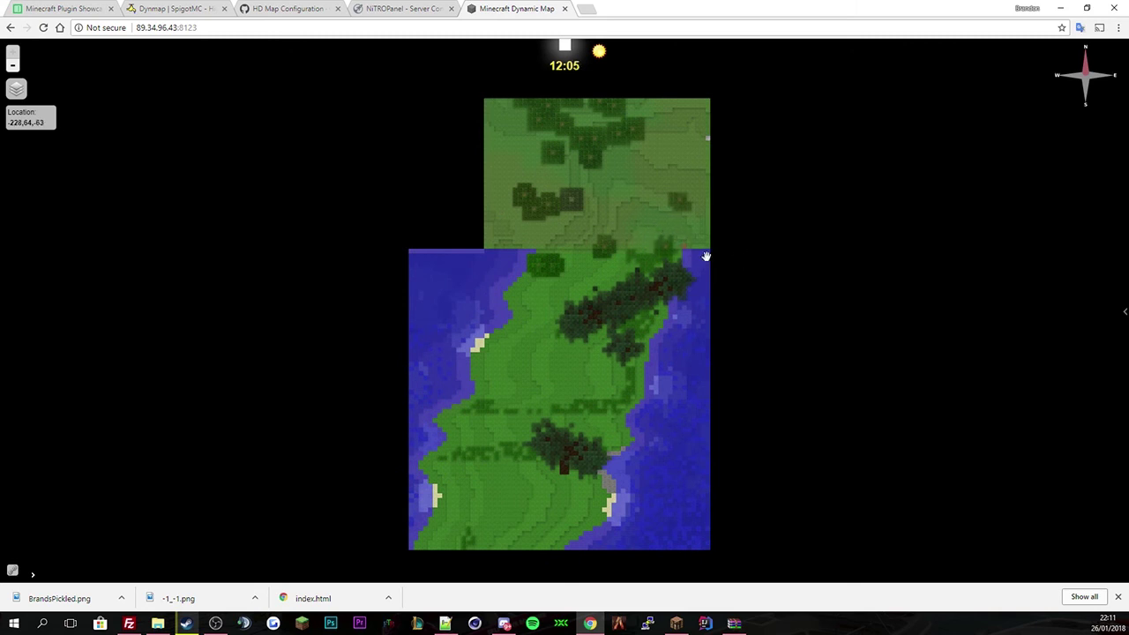
scroll(741, 267, "down", 2)
left_click_drag(776, 264, 359, 225)
left_click_drag(657, 259, 595, 252)
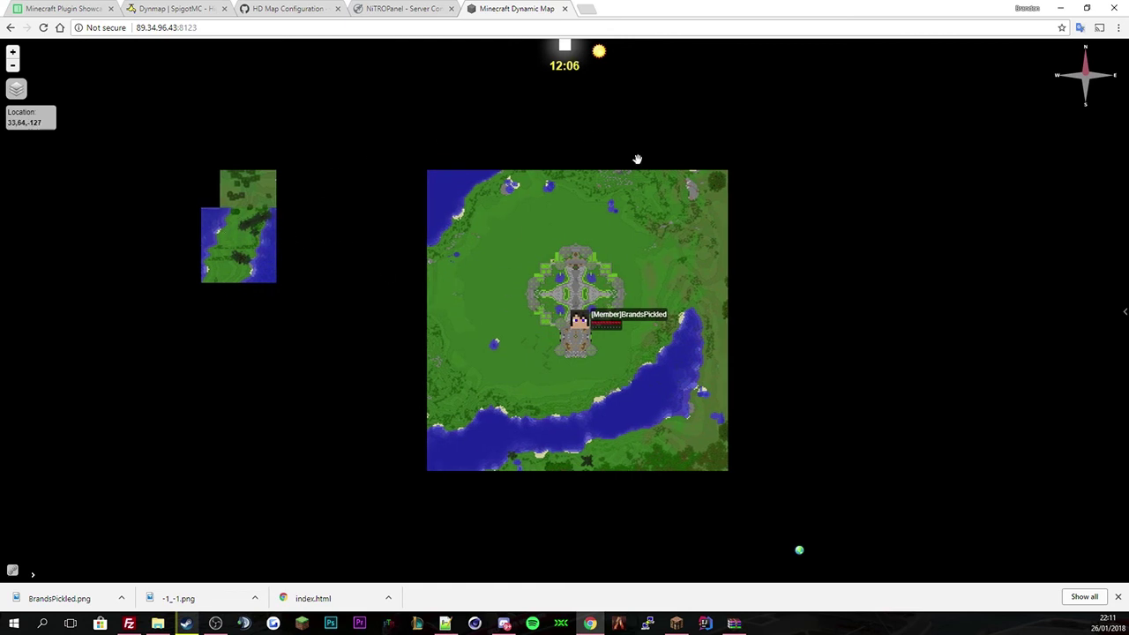
scroll(767, 207, "down", 2)
left_click_drag(761, 209, 512, 247)
scroll(412, 255, "up", 3)
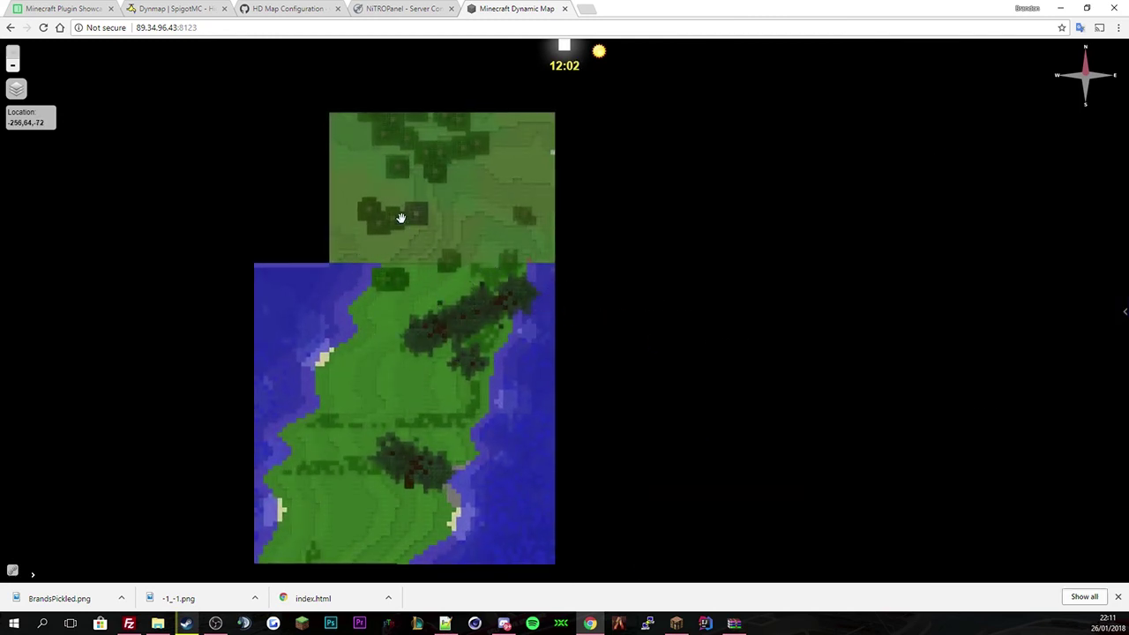
scroll(658, 247, "down", 2)
left_click_drag(781, 247, 355, 222)
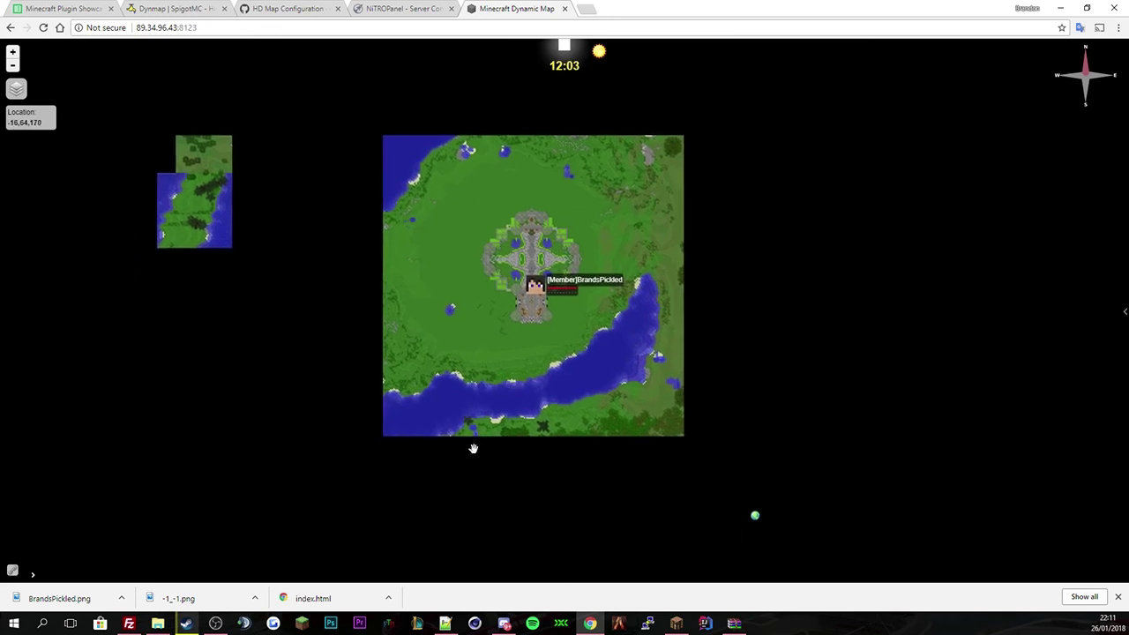
- Inspect the southern edge of the main rendered square along the river, and return to the map overview
scroll(471, 436, "up", 3)
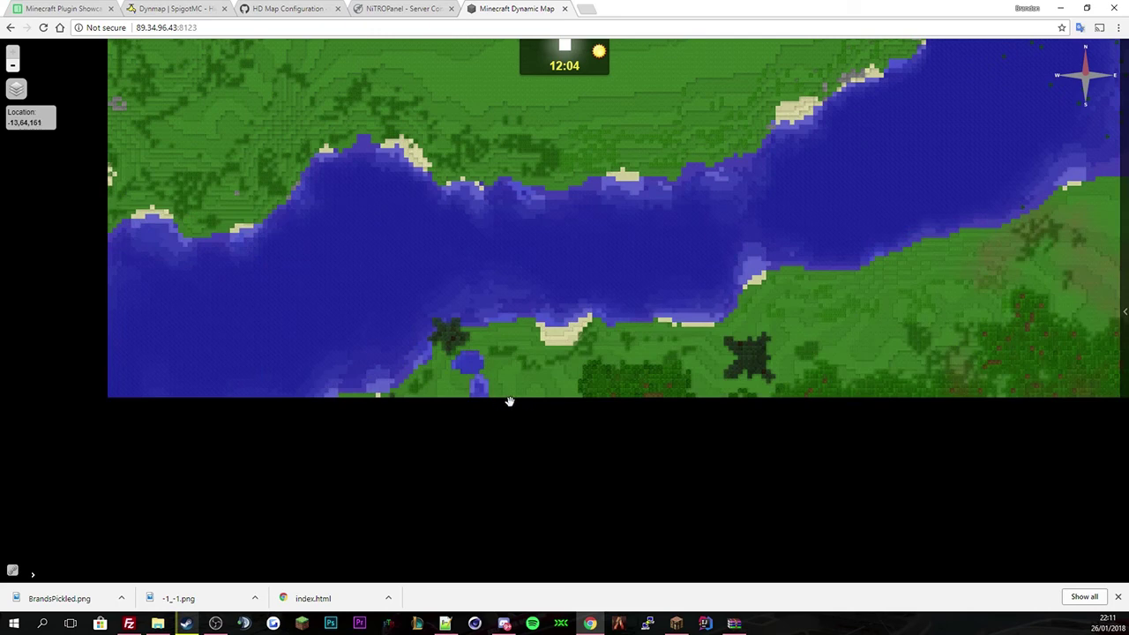
scroll(494, 364, "down", 3)
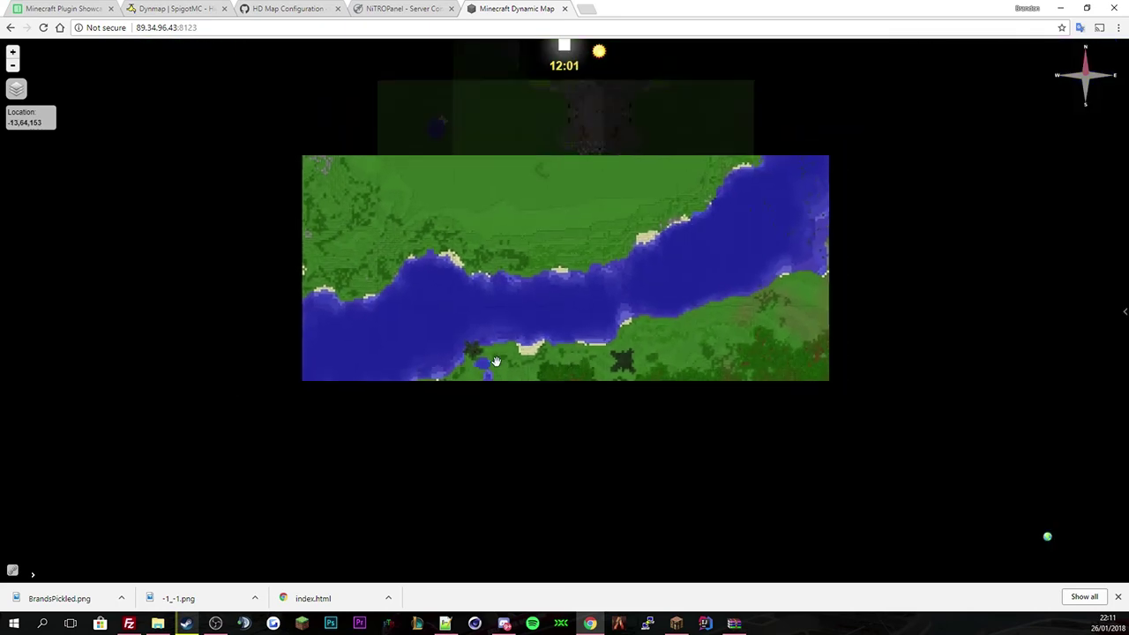
scroll(486, 326, "down", 2)
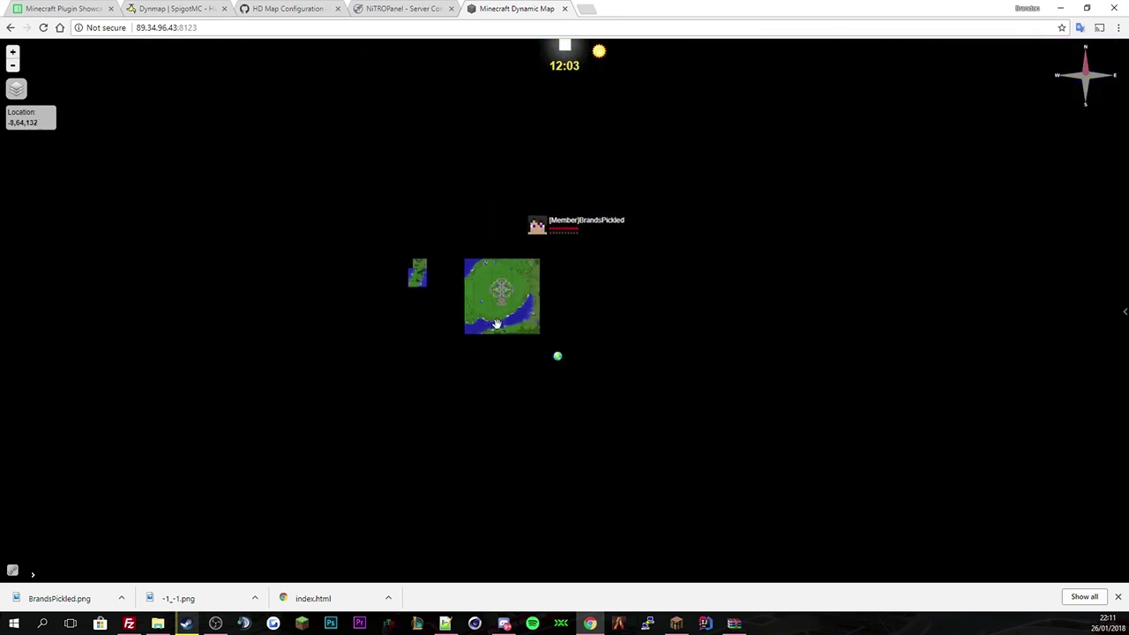
left_click_drag(503, 323, 473, 418)
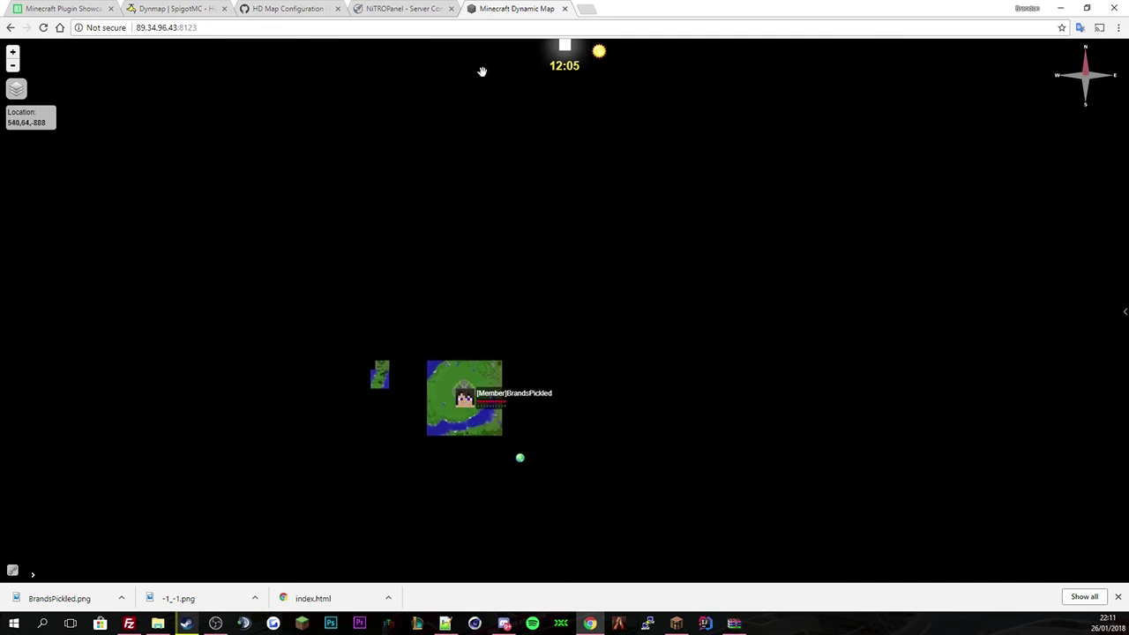
key("alt+Tab")
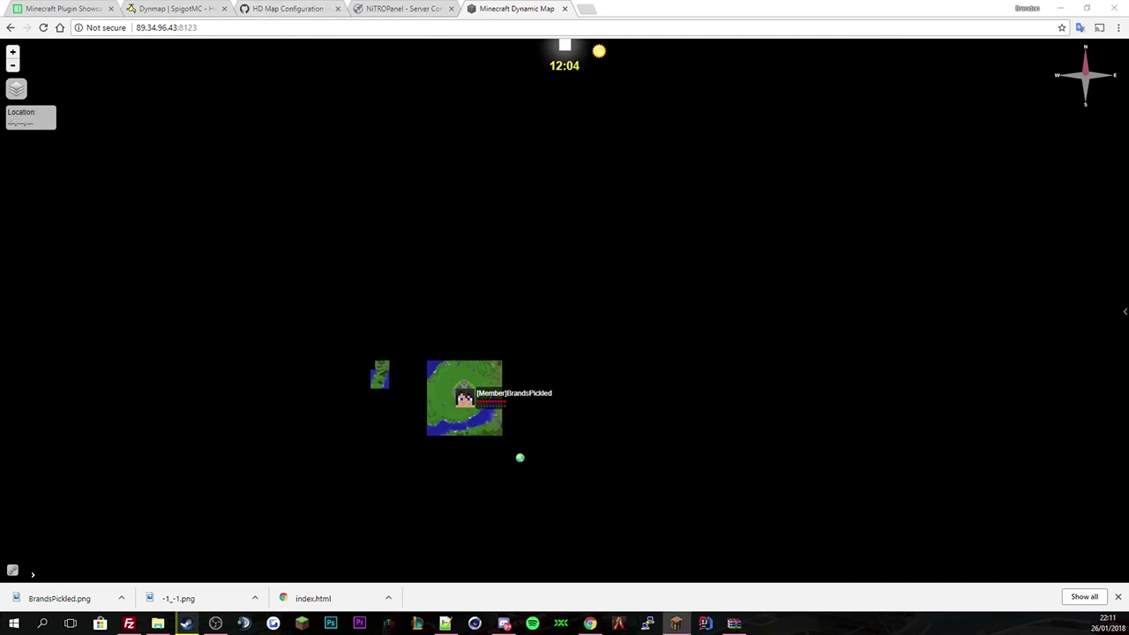
key("alt+Tab")
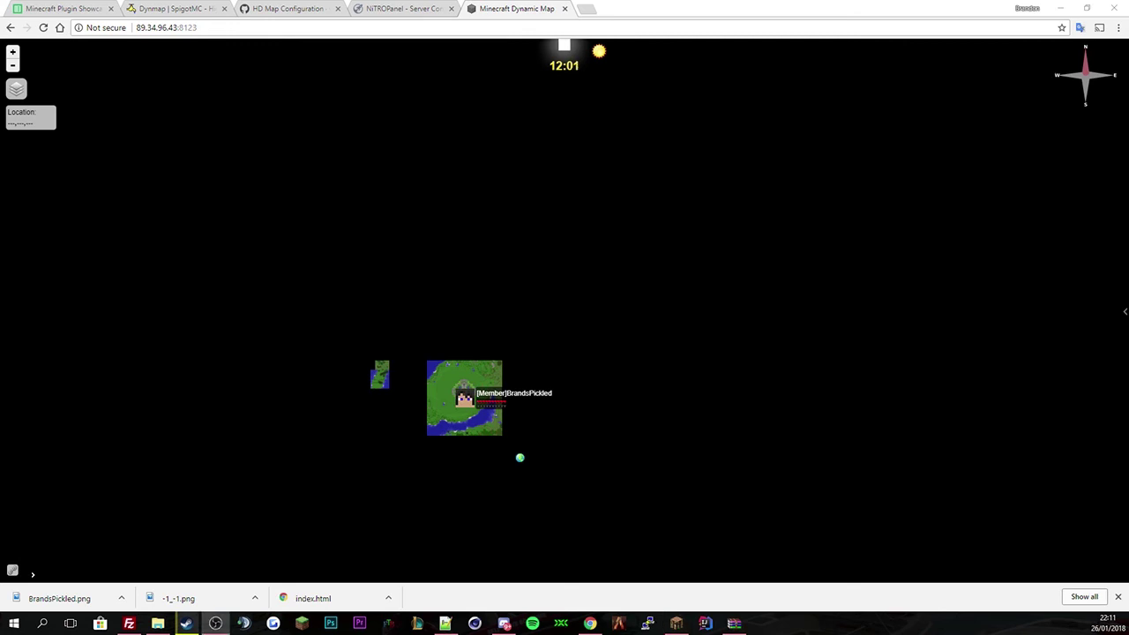